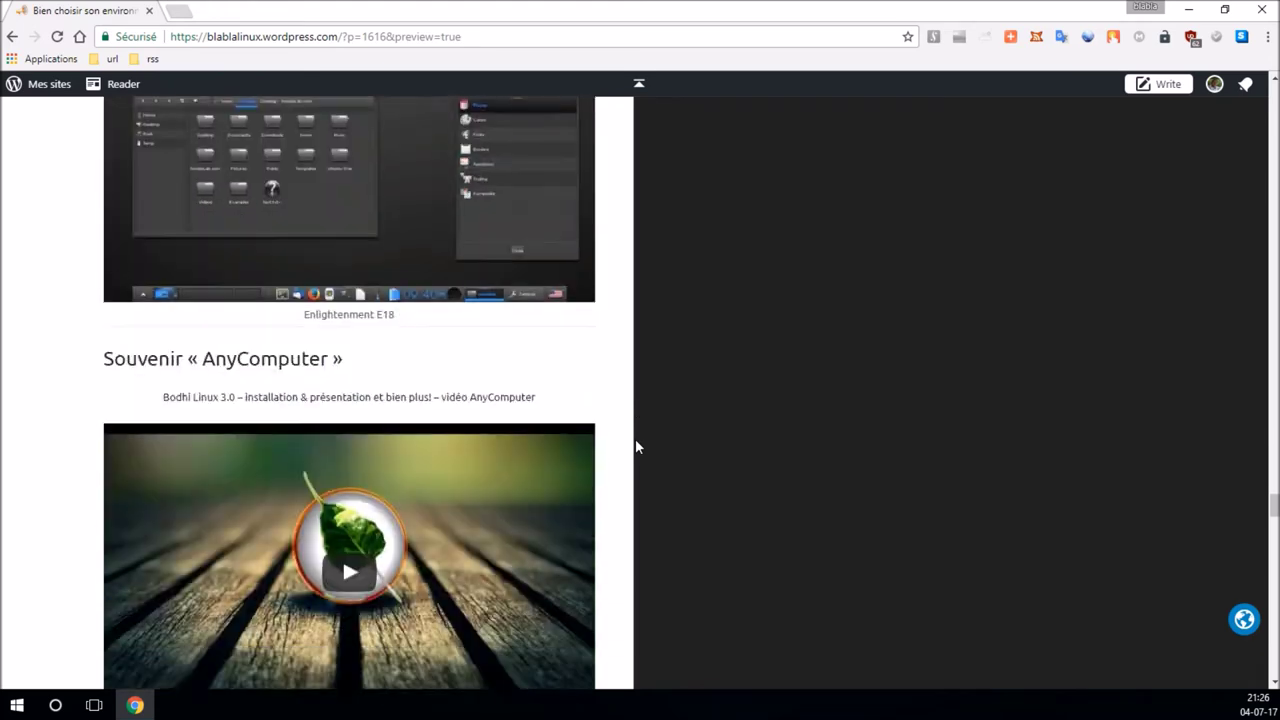
scroll(635, 450, "down", 8)
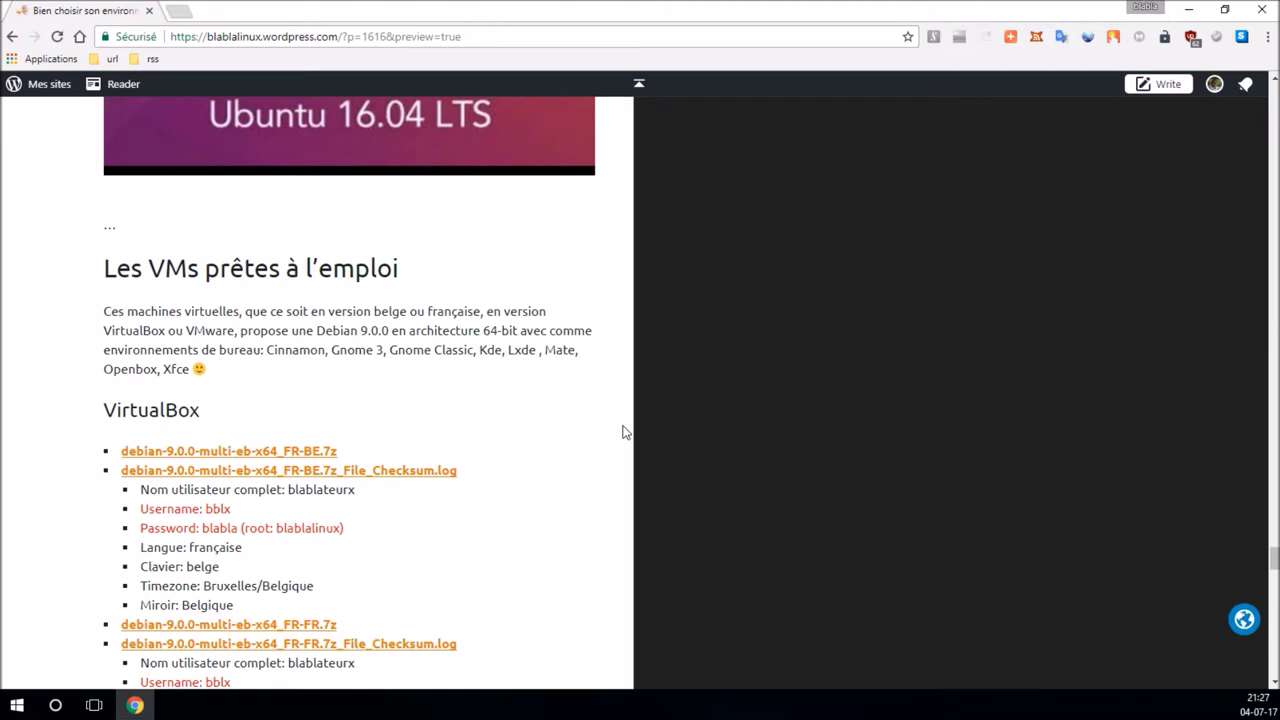
Step: Review the VirtualBox/VMware download lists, return to the top, and minimize Chrome
scroll(623, 432, "down", 7)
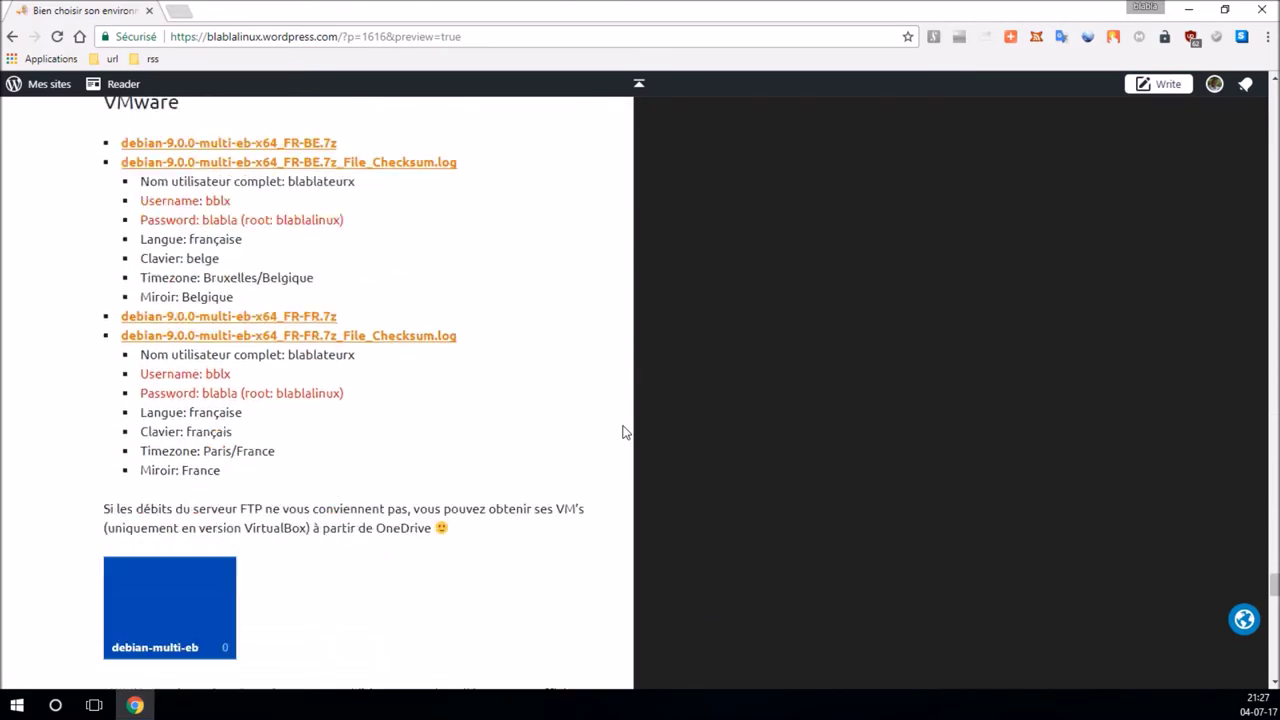
scroll(623, 432, "down", 2)
scroll(623, 432, "down", 2)
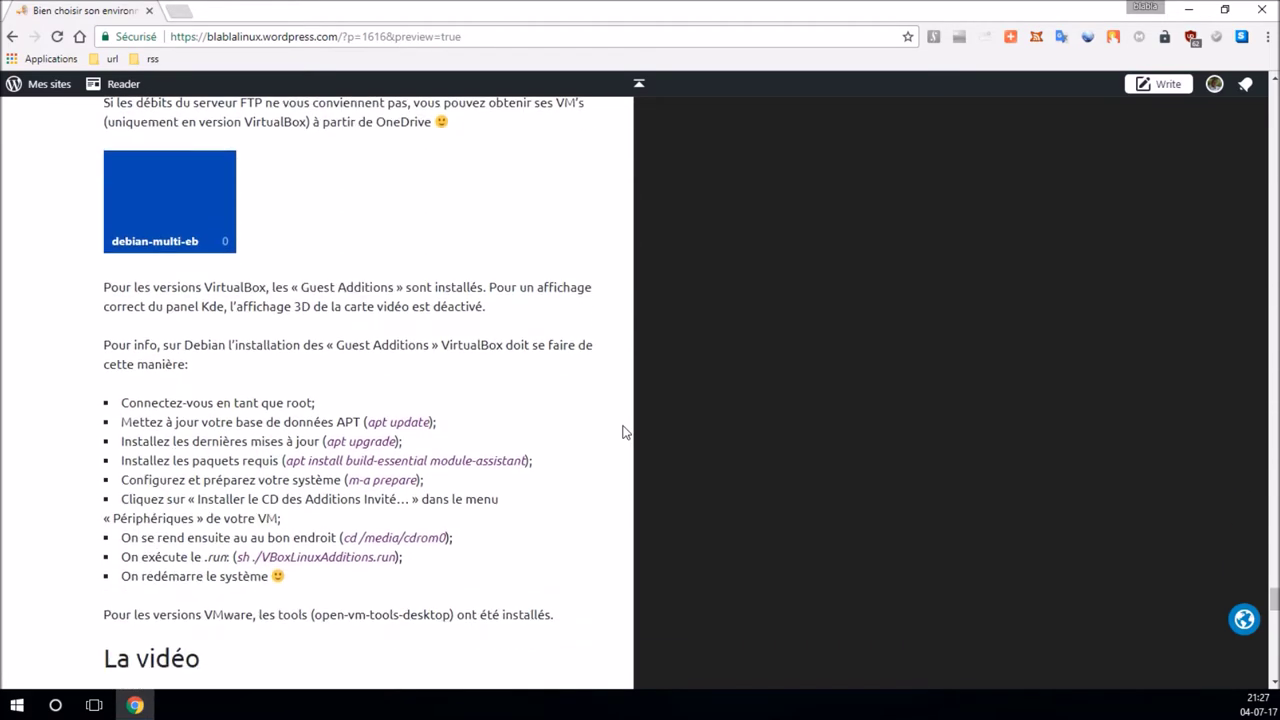
scroll(623, 432, "up", 20)
scroll(623, 432, "up", 10)
scroll(623, 432, "up", 8)
scroll(841, 271, "up", 15)
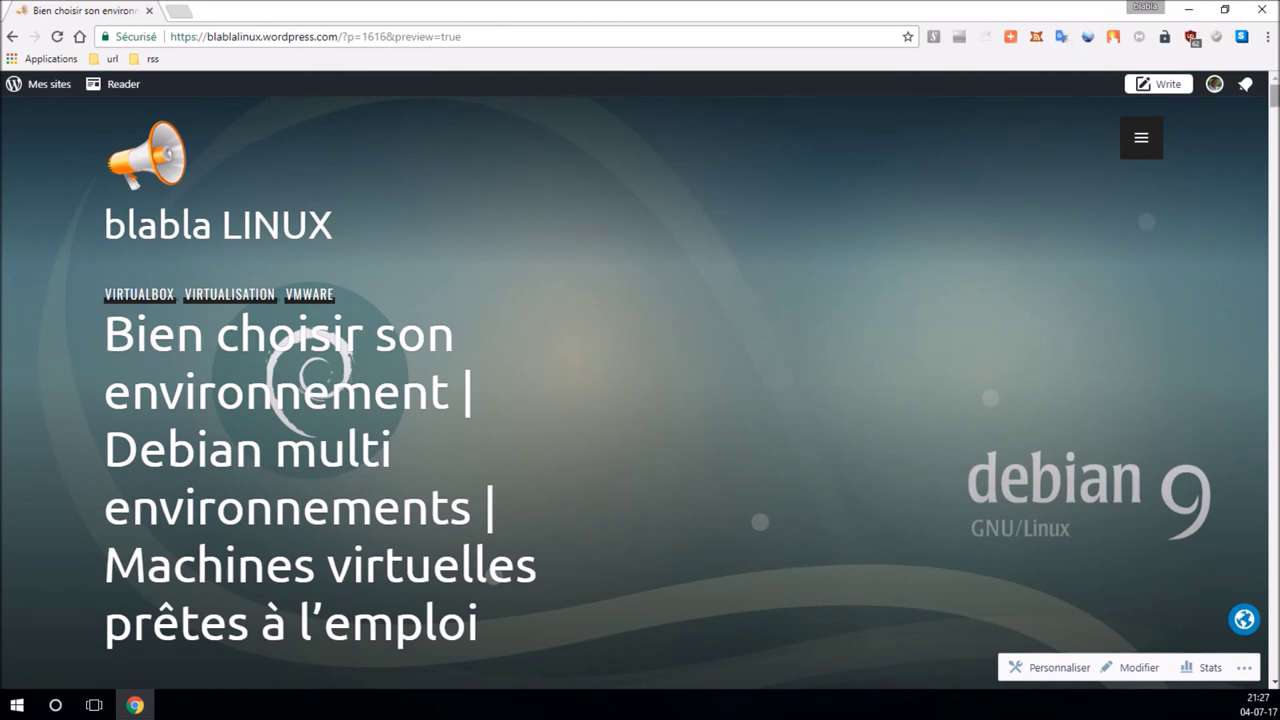
left_click_drag(1274, 104, 1274, 572)
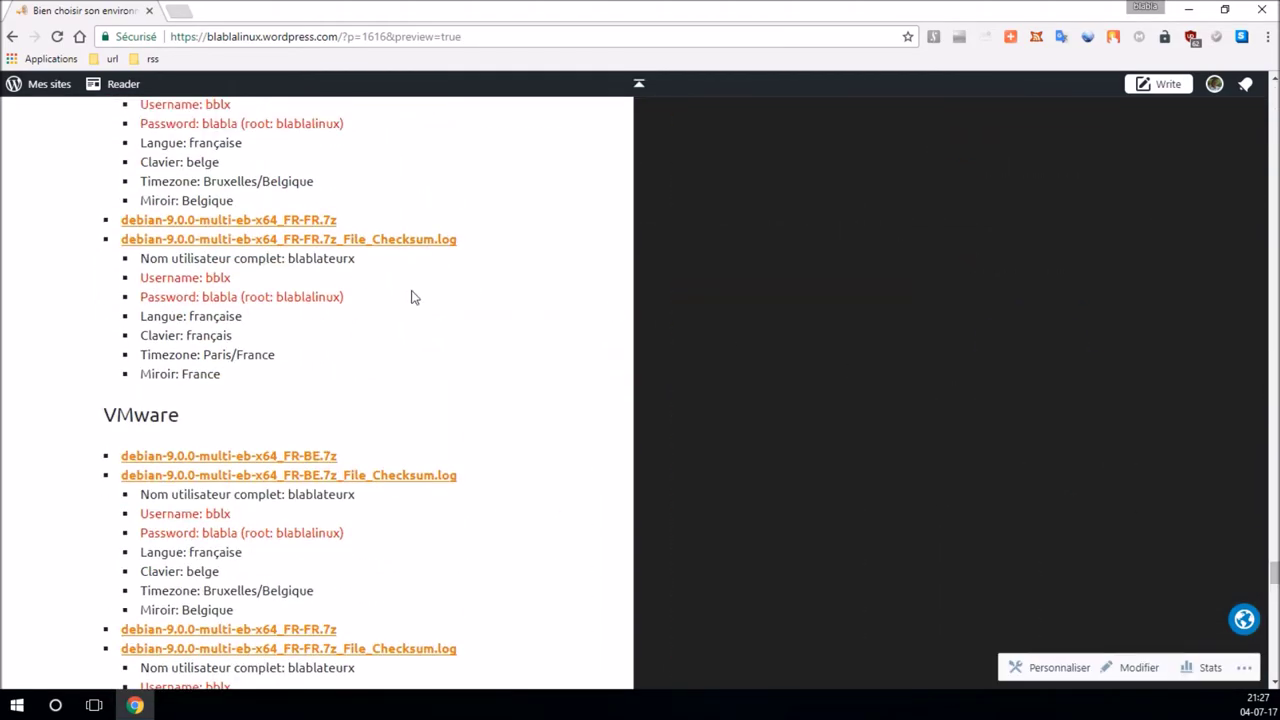
left_click(1188, 9)
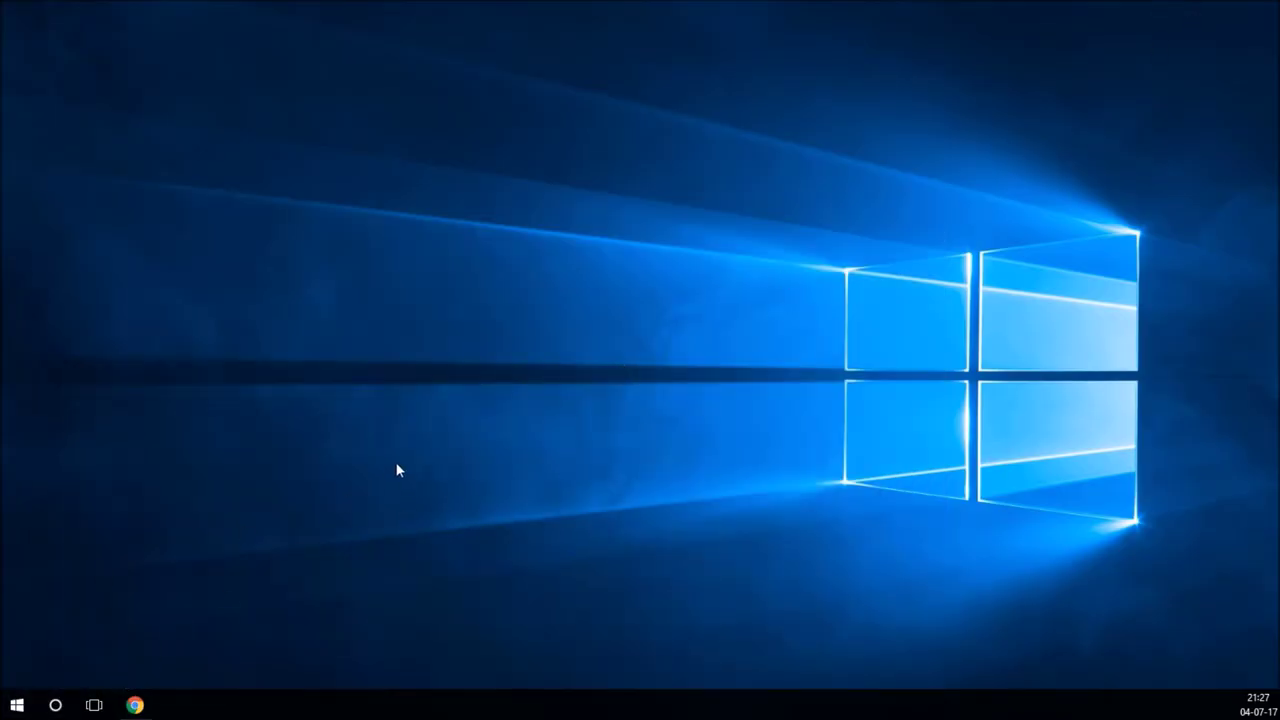
Step: Open a maximized File Explorer window on the DELLOPTIPLEXGX2 network computer
key("super+e")
left_click_drag(37, 194, 609, 122)
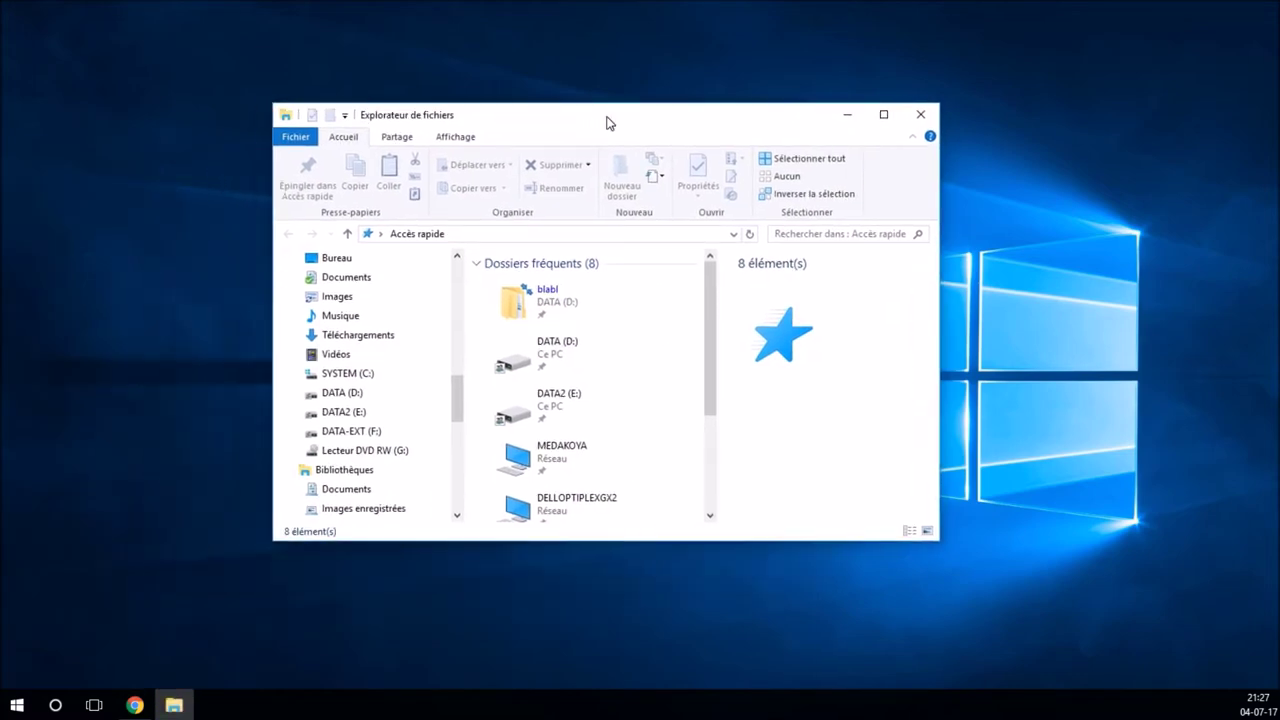
double_click(606, 122)
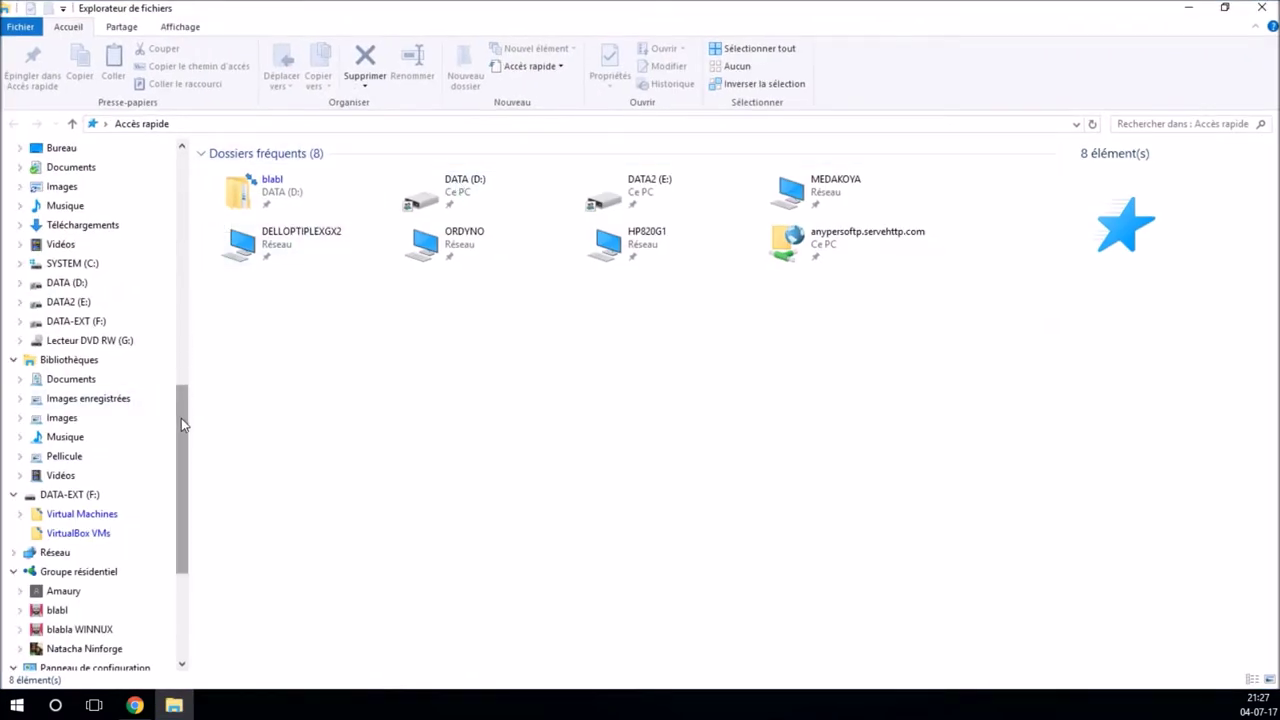
left_click_drag(183, 424, 183, 185)
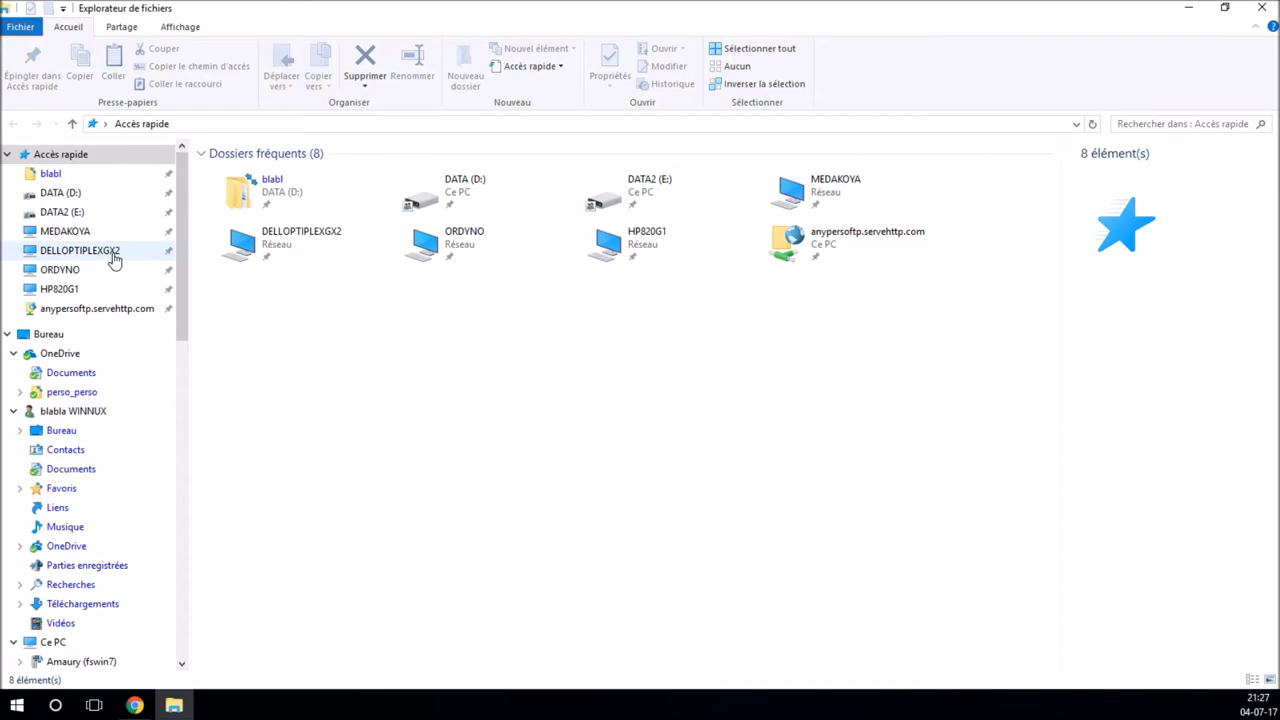
left_click(114, 258)
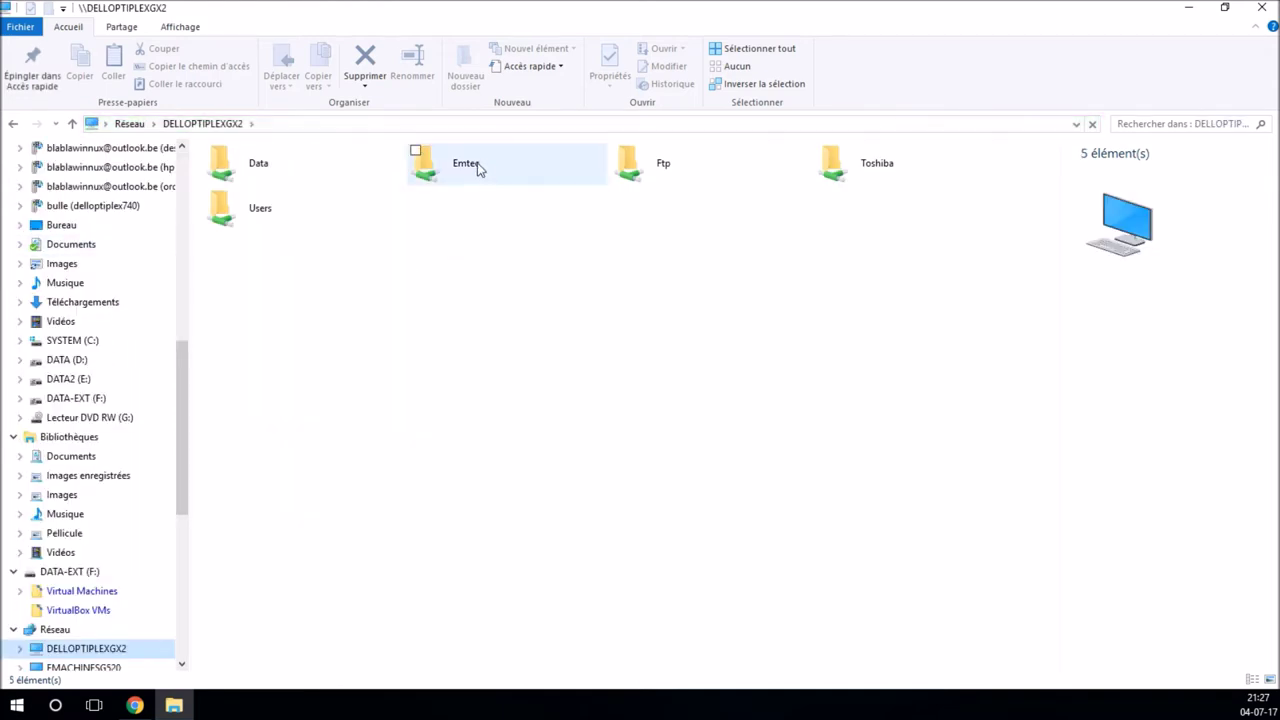
Step: Browse Emtec\public\linux\vms\virtualbox_vbox-vdi\debian\9.x\multi-eb-byany and widen the name column
double_click(477, 171)
double_click(281, 190)
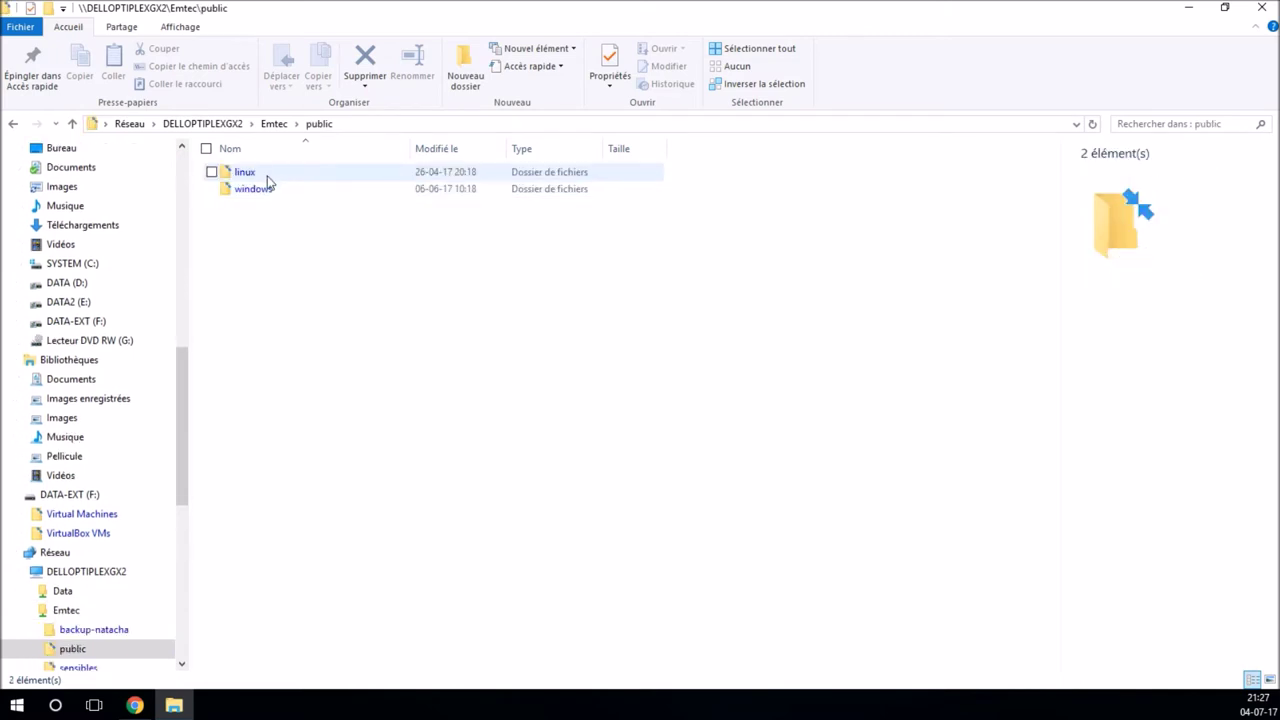
double_click(263, 174)
double_click(273, 376)
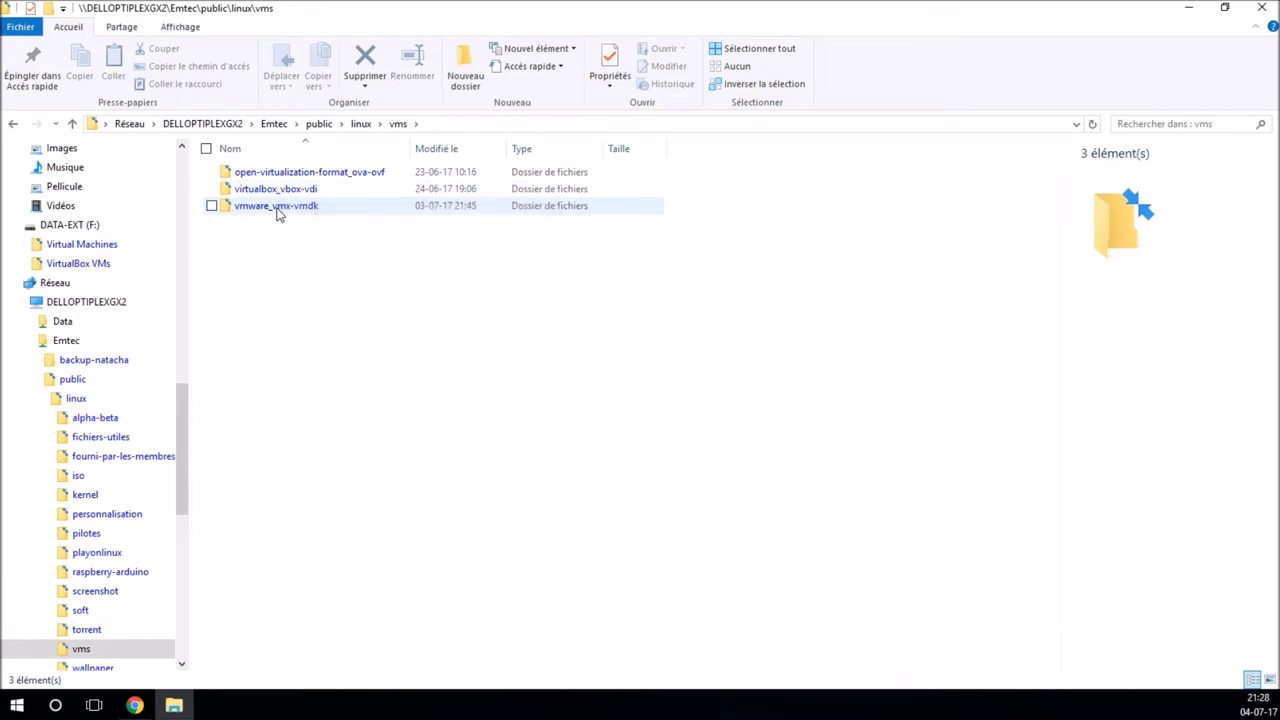
mouse_move(278, 213)
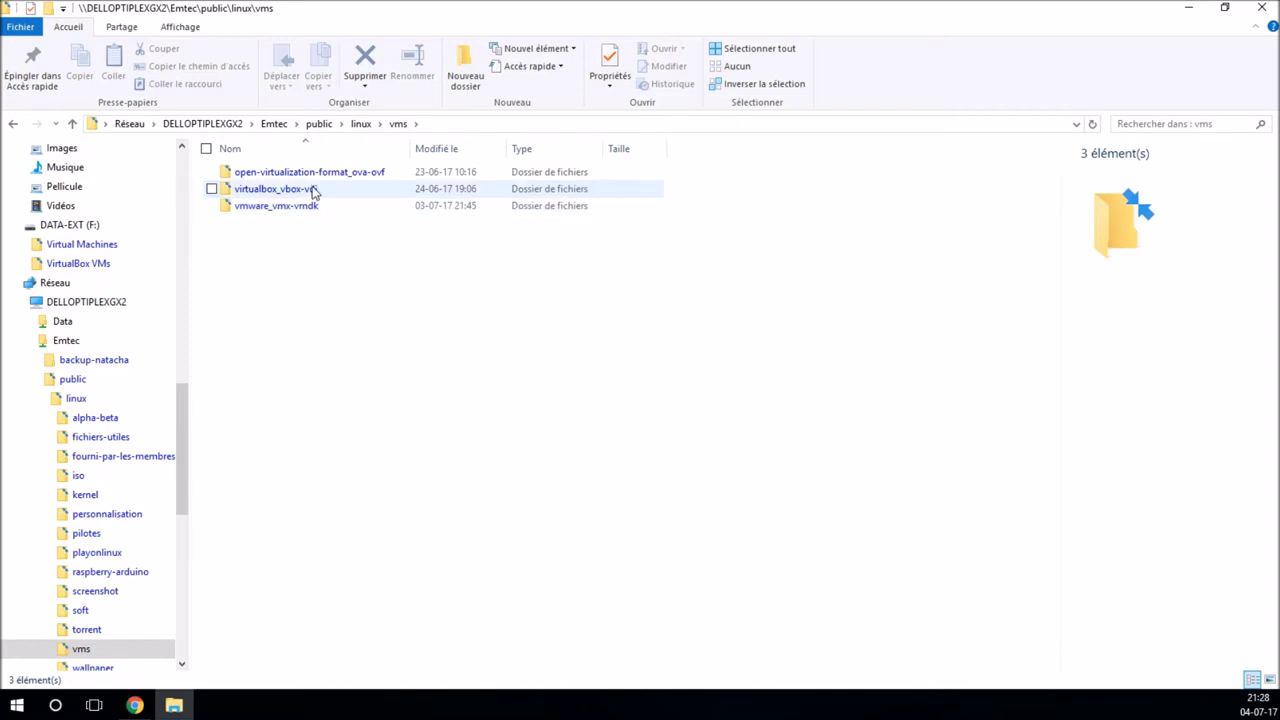
double_click(312, 190)
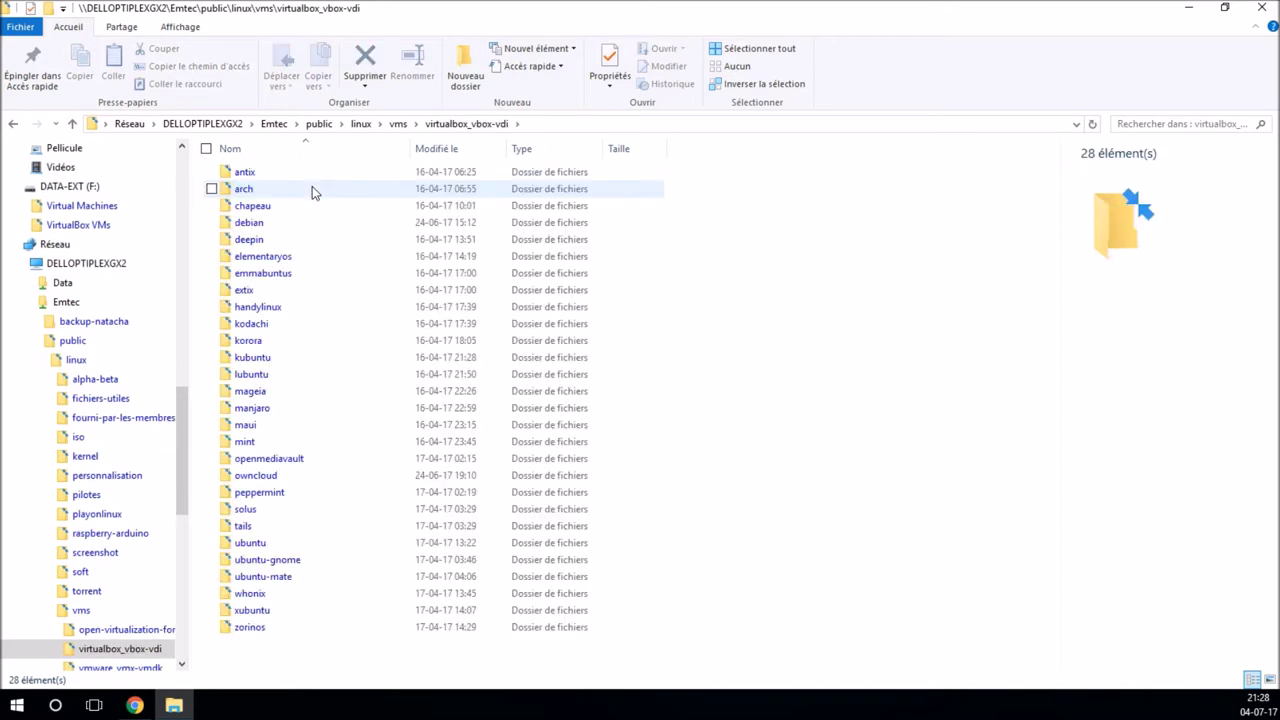
double_click(303, 221)
double_click(287, 193)
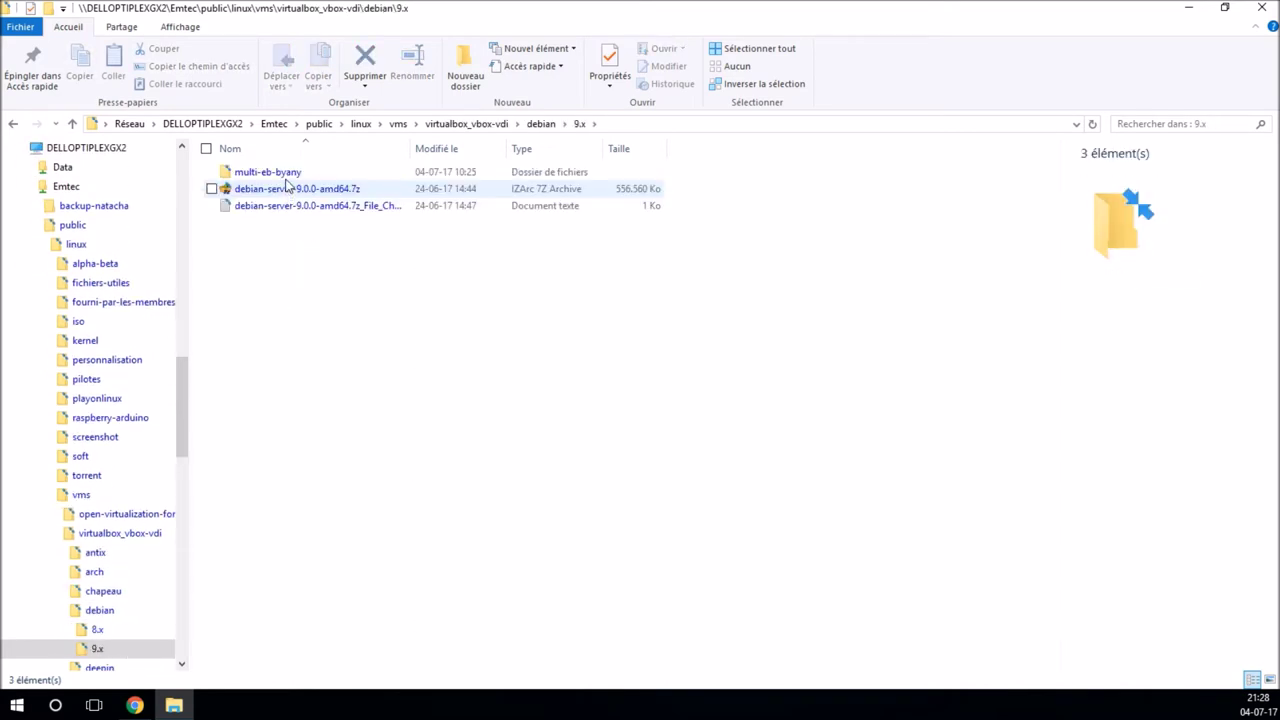
double_click(289, 178)
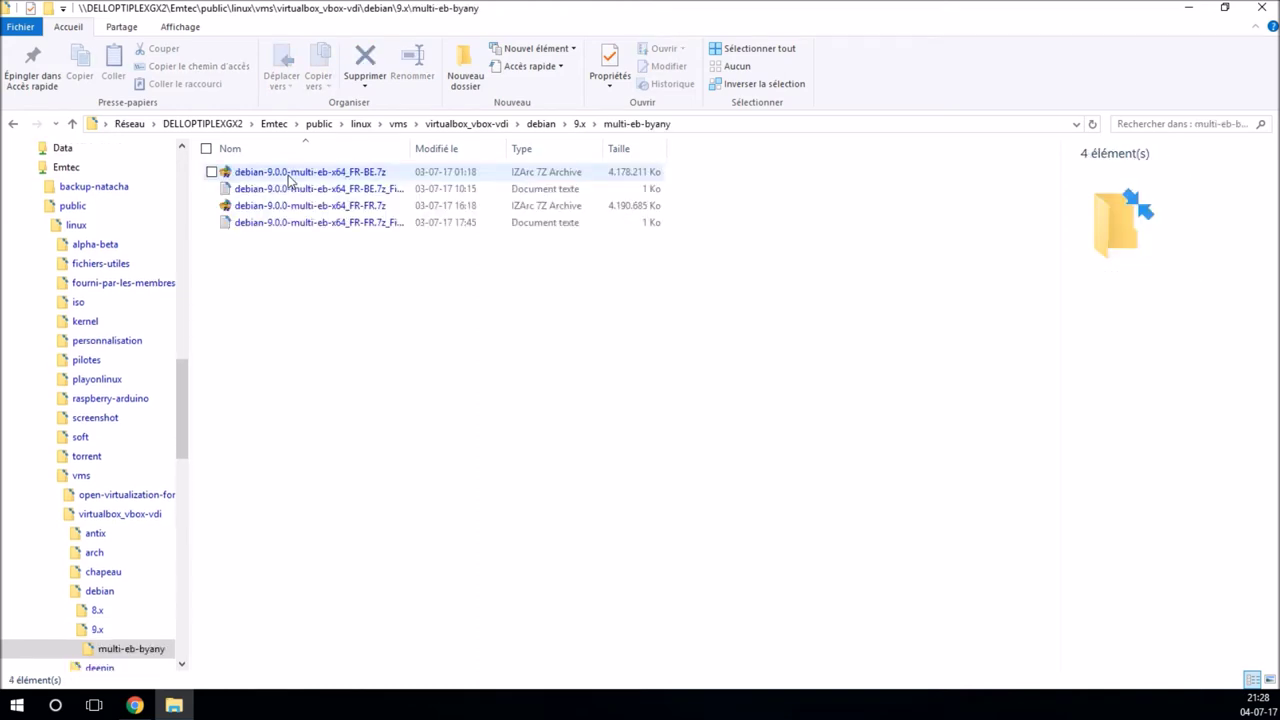
double_click(408, 156)
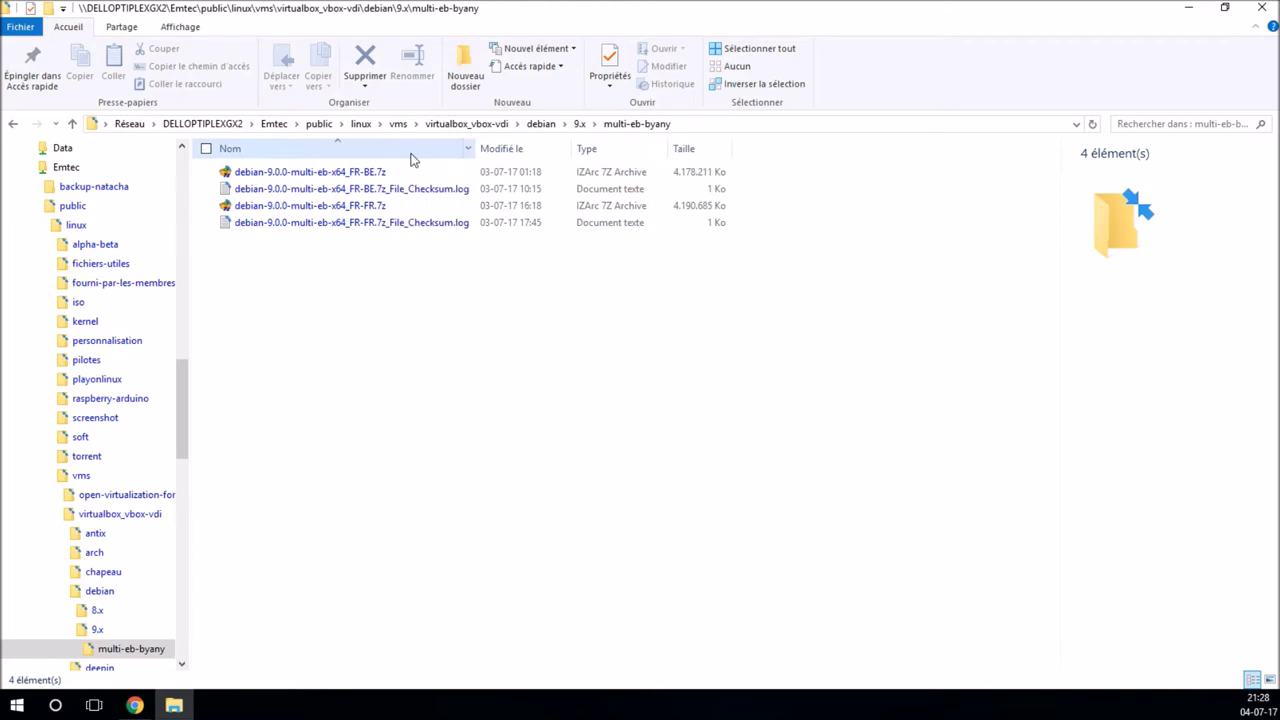
Step: Copy the debian-9.0.0-multi-eb-x64_FR-BE.7z archive
left_click(357, 175)
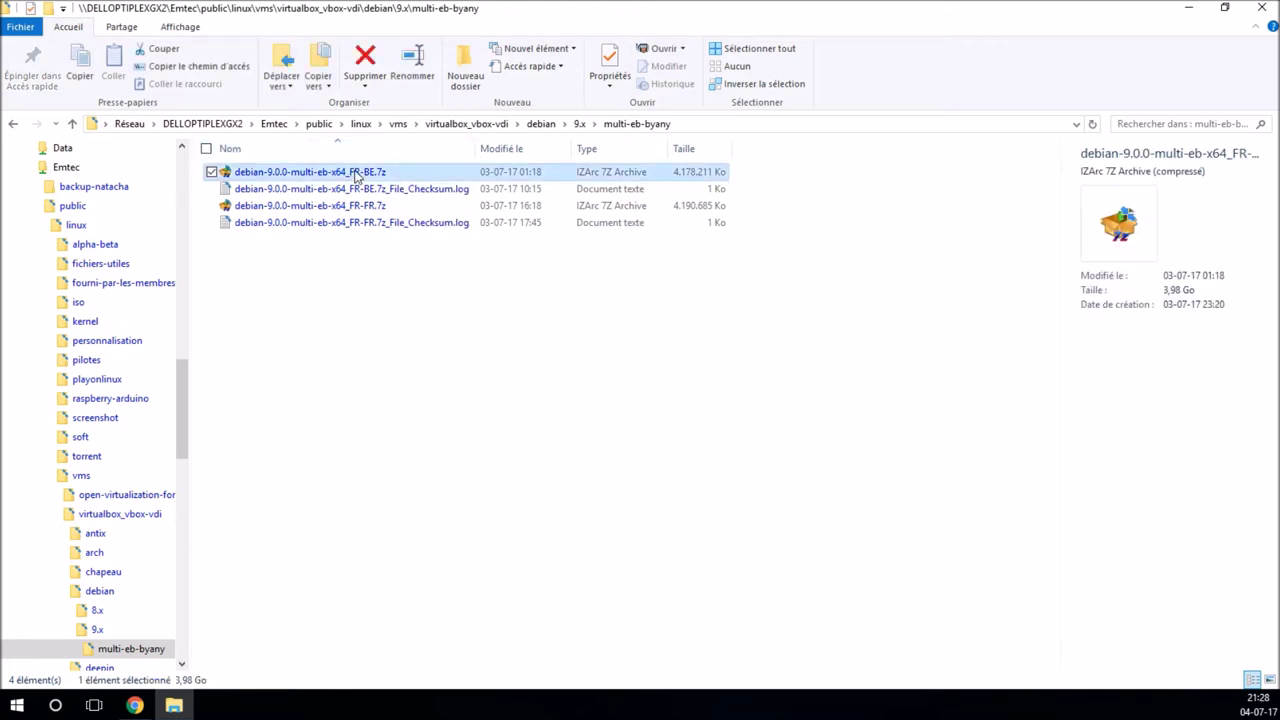
right_click(357, 175)
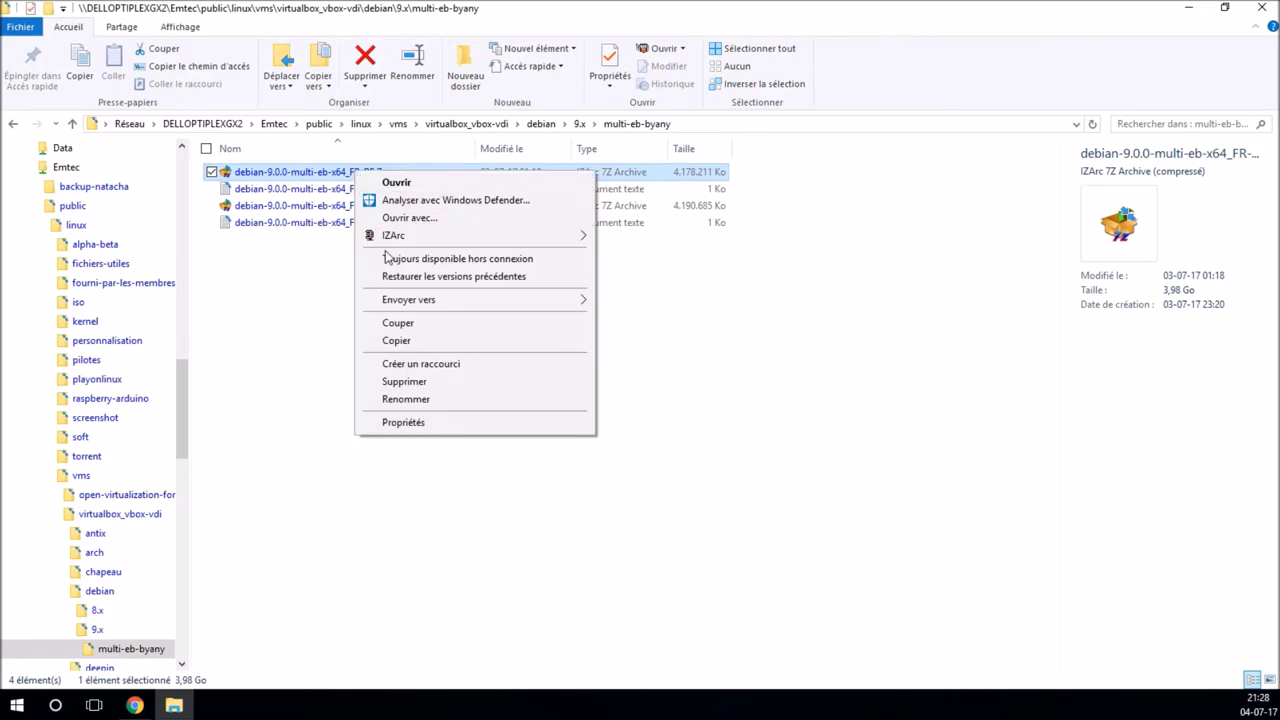
left_click(417, 345)
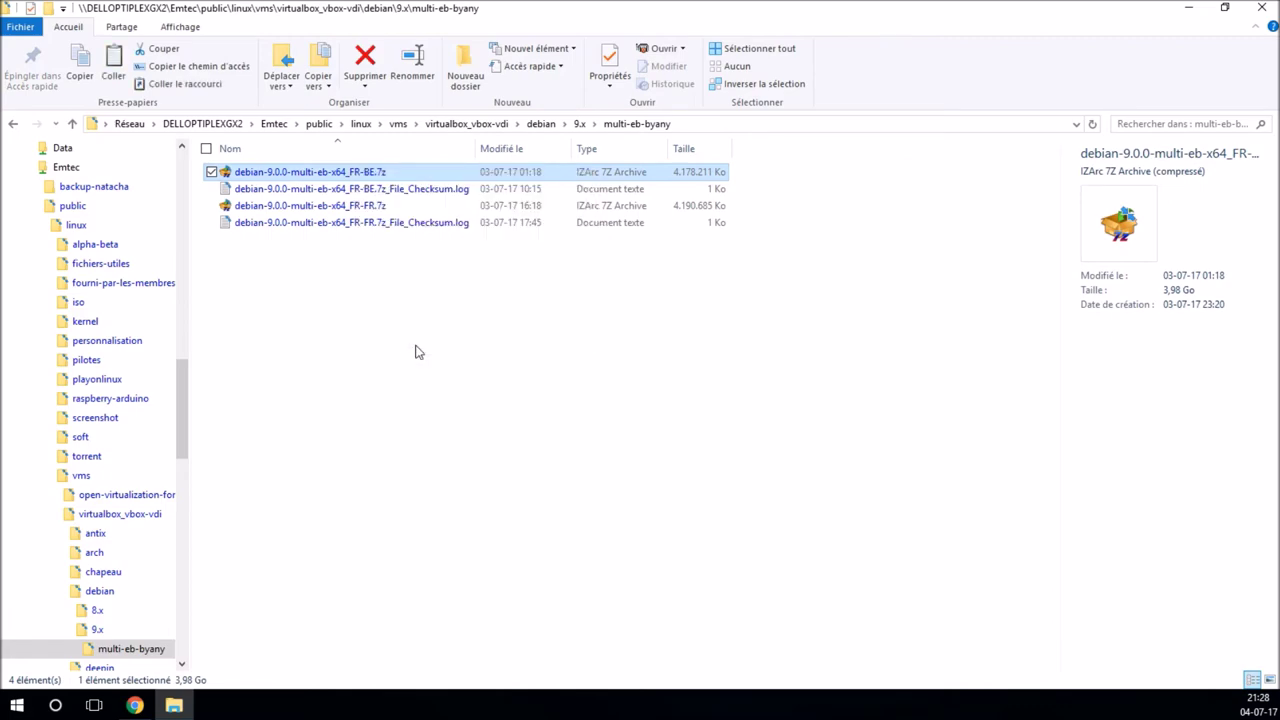
Step: Paste the archive into the empty DATA2 (E:) drive and bring up the copy progress
left_click_drag(184, 380, 184, 170)
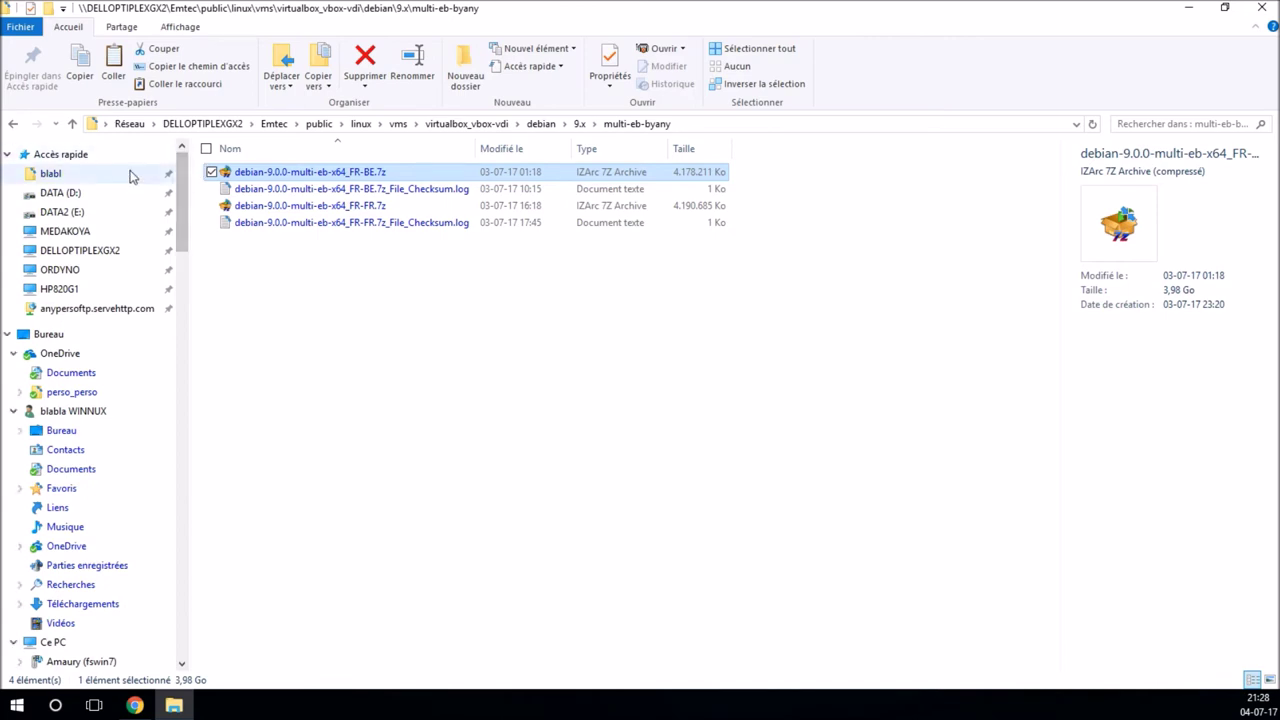
left_click_drag(185, 205, 197, 335)
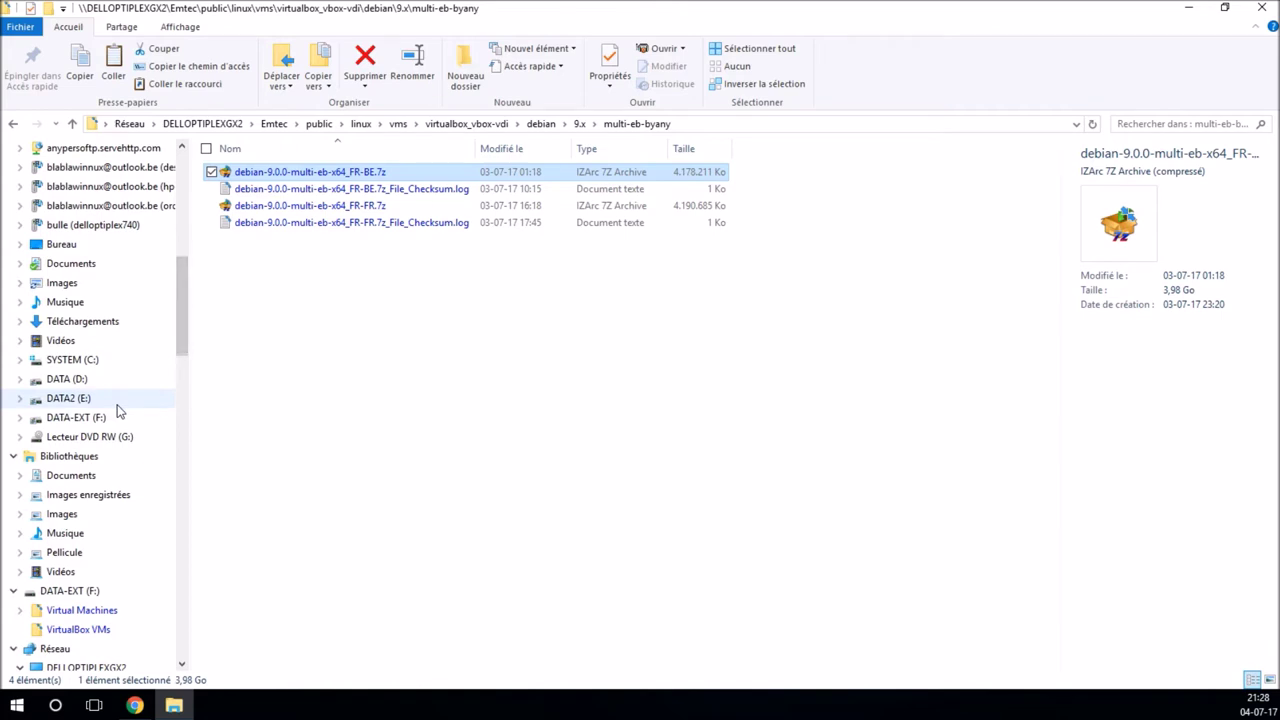
left_click(70, 398)
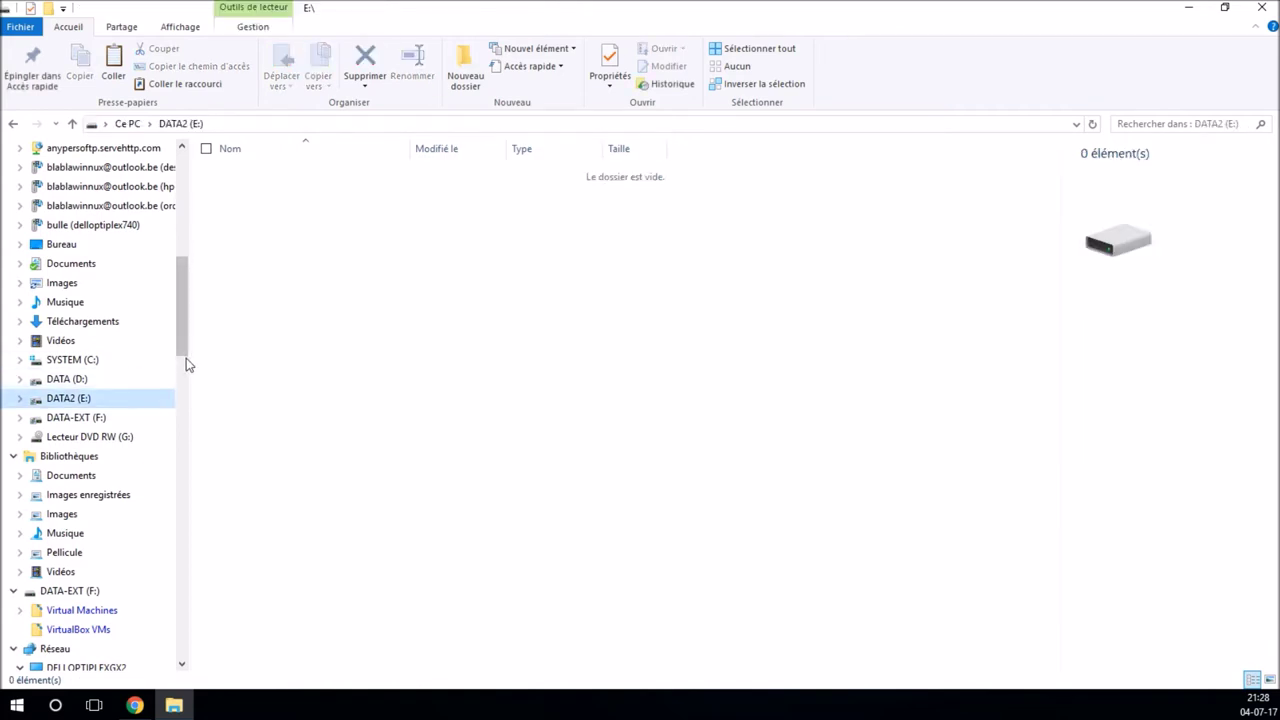
left_click(141, 385)
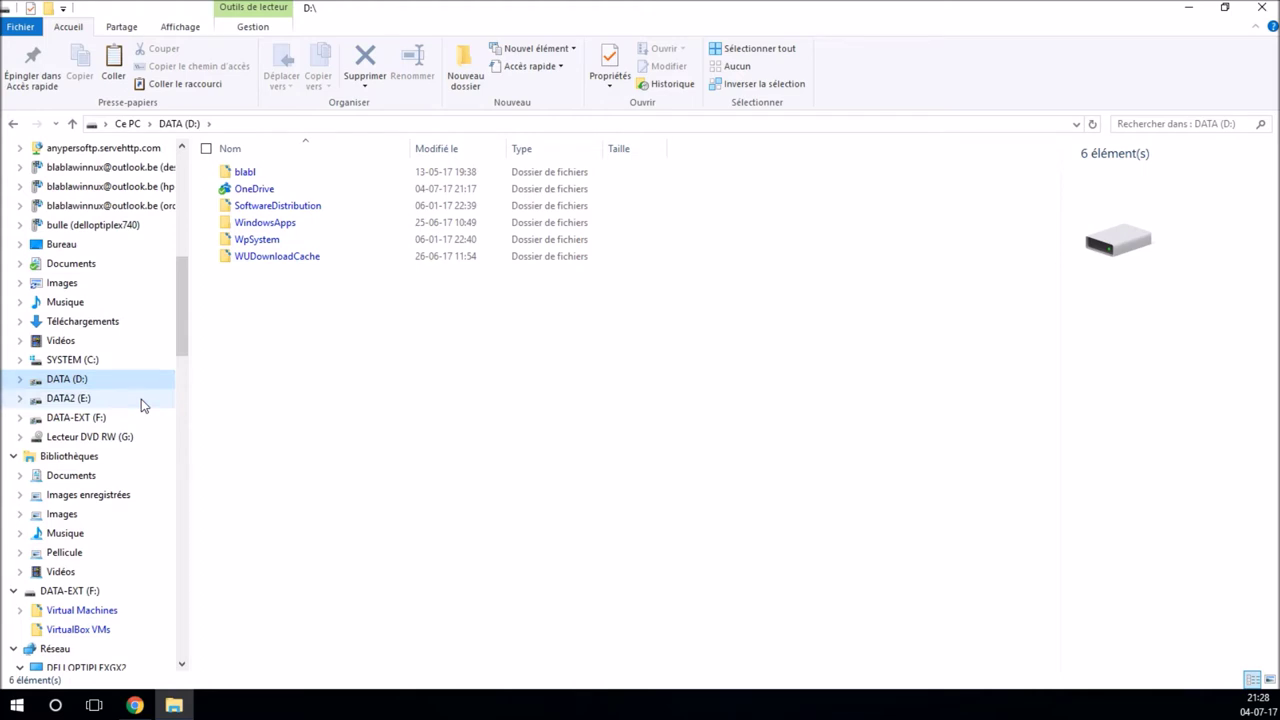
left_click(141, 401)
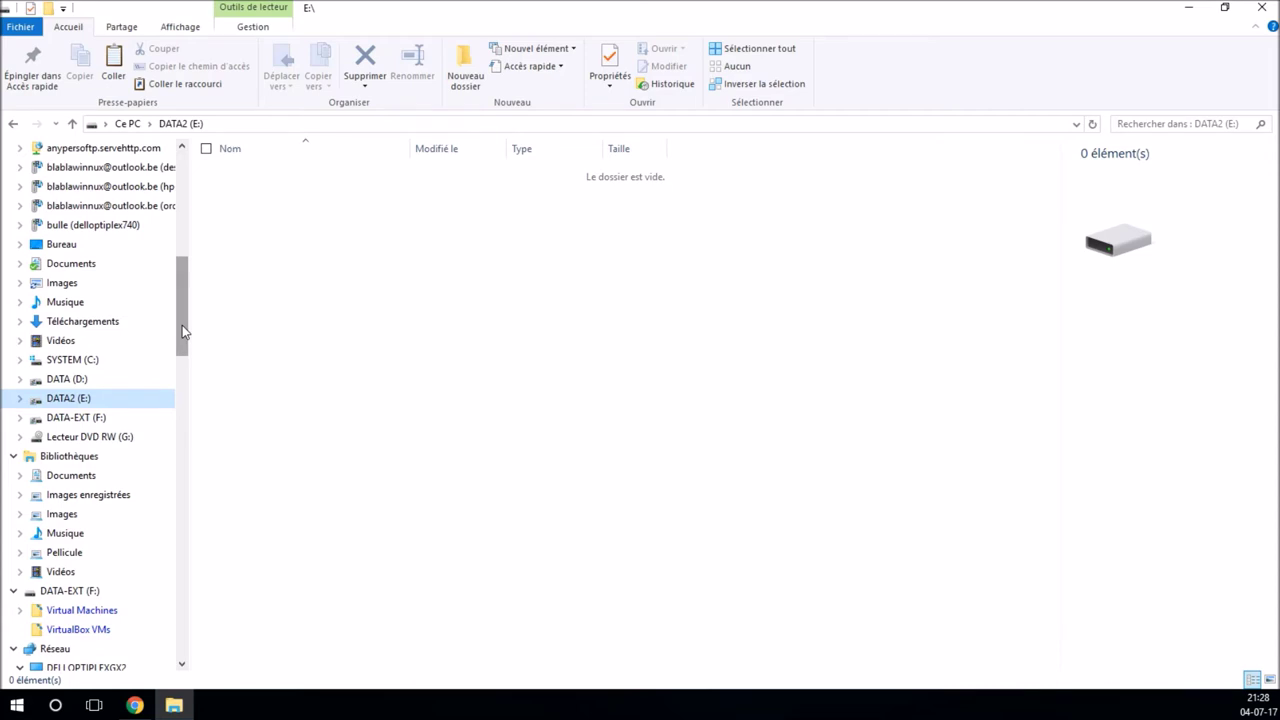
right_click(261, 316)
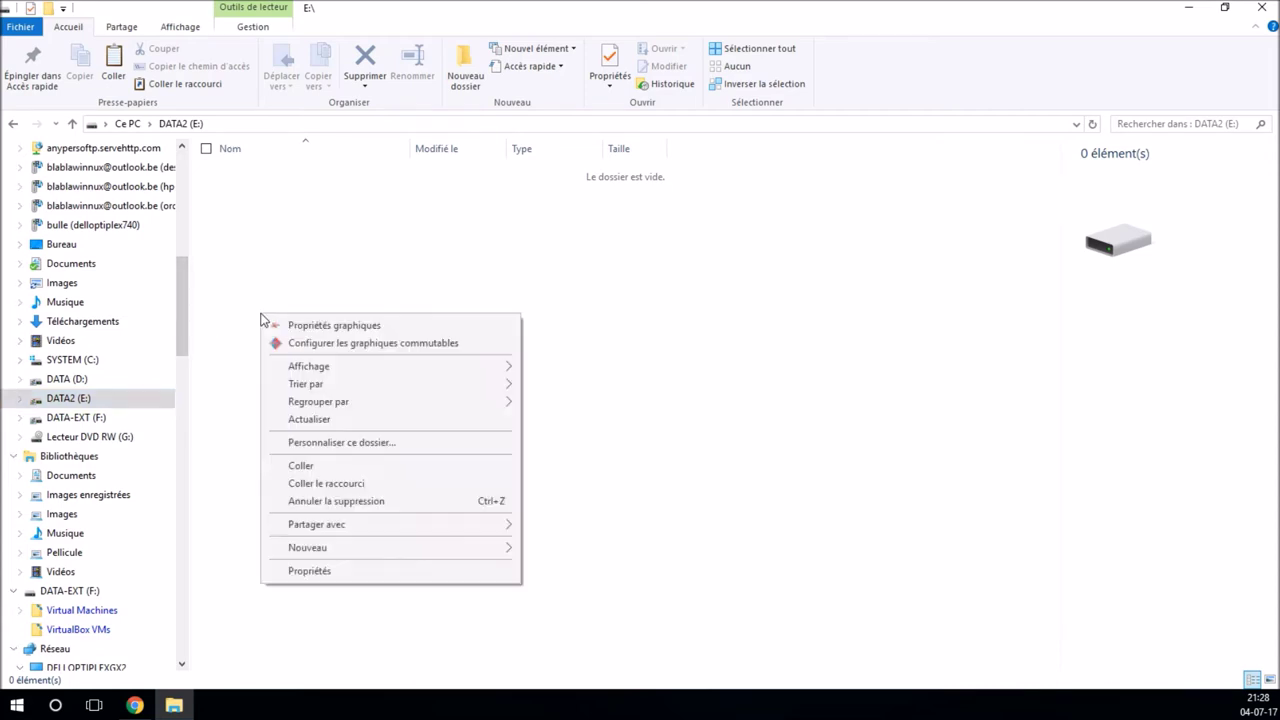
left_click(386, 466)
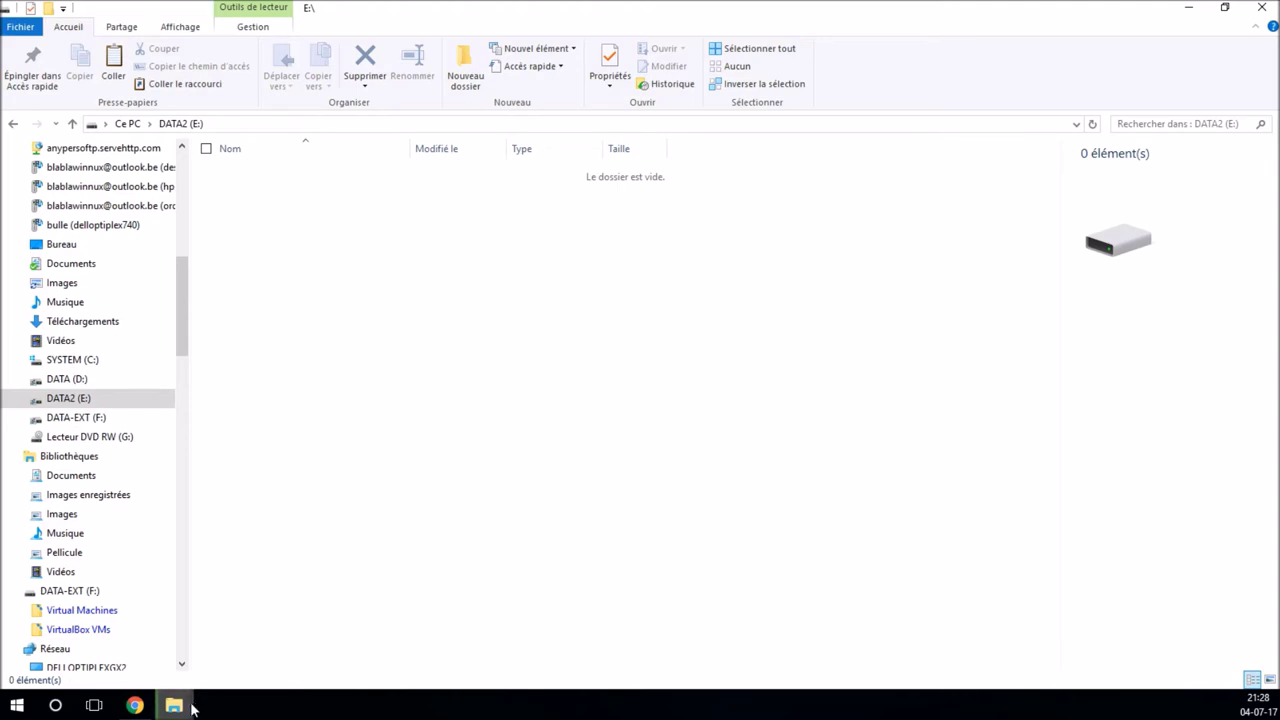
mouse_move(174, 705)
left_click(243, 658)
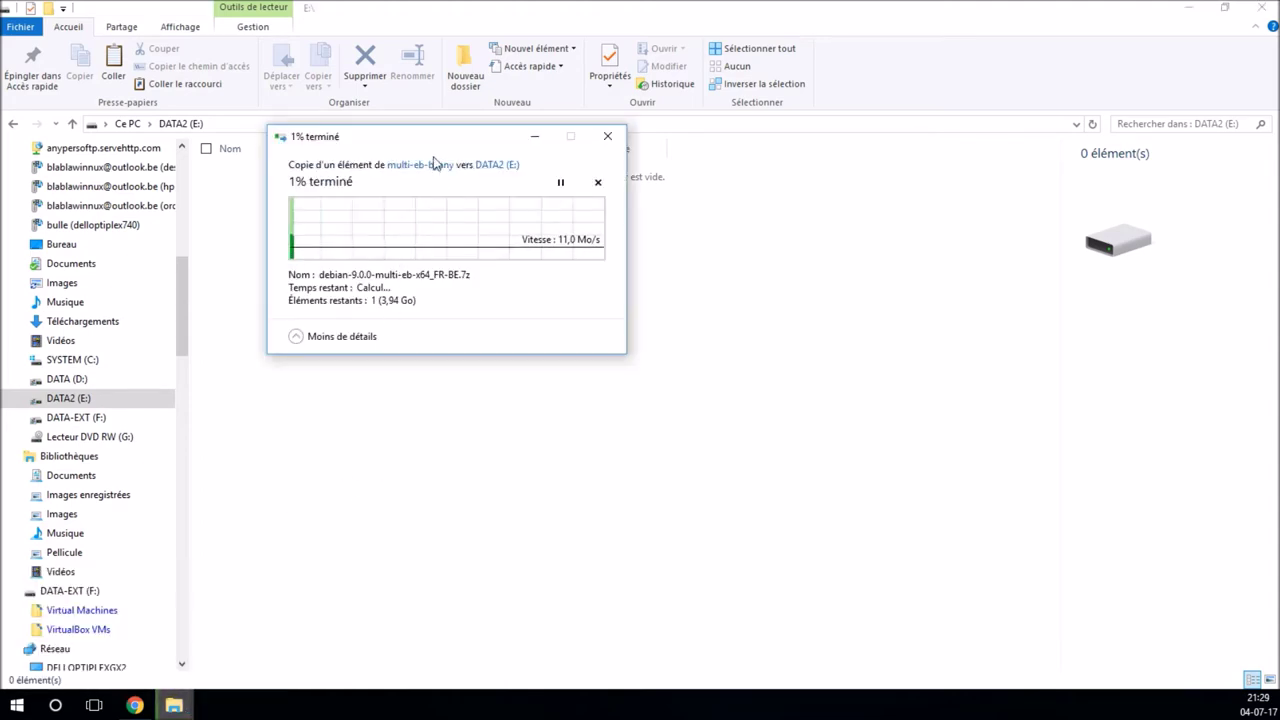
Step: Move the copy progress window aside while the 3,98 Go archive finishes copying
left_click_drag(437, 140, 612, 269)
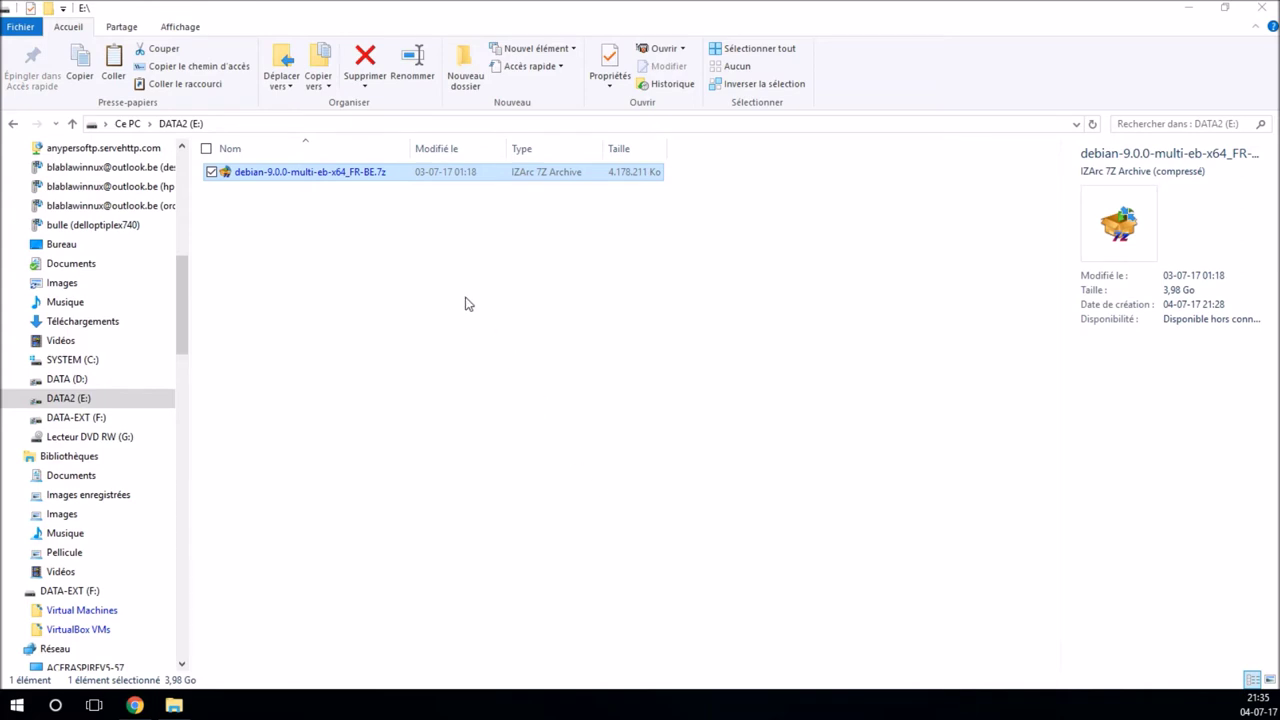
Step: Cut the Debian .7z from DATA2 (E:) and paste it into F:\VirtualBox VMs
right_click(325, 176)
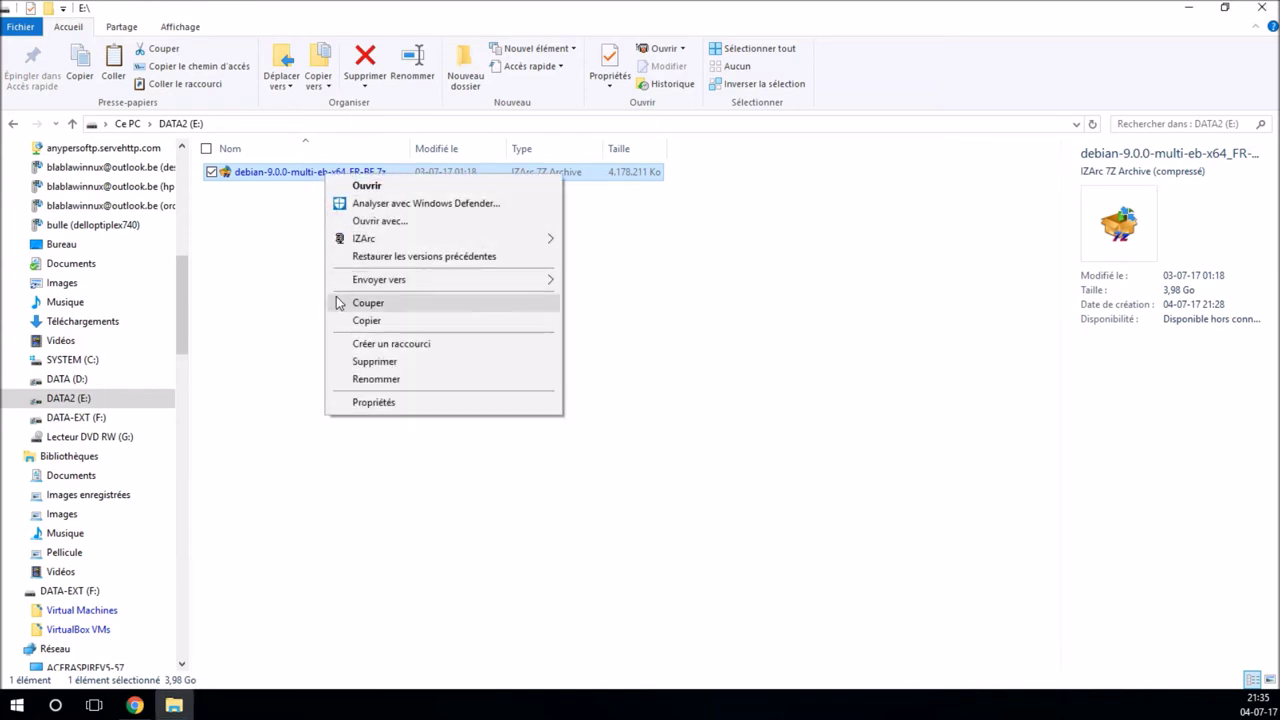
left_click(340, 304)
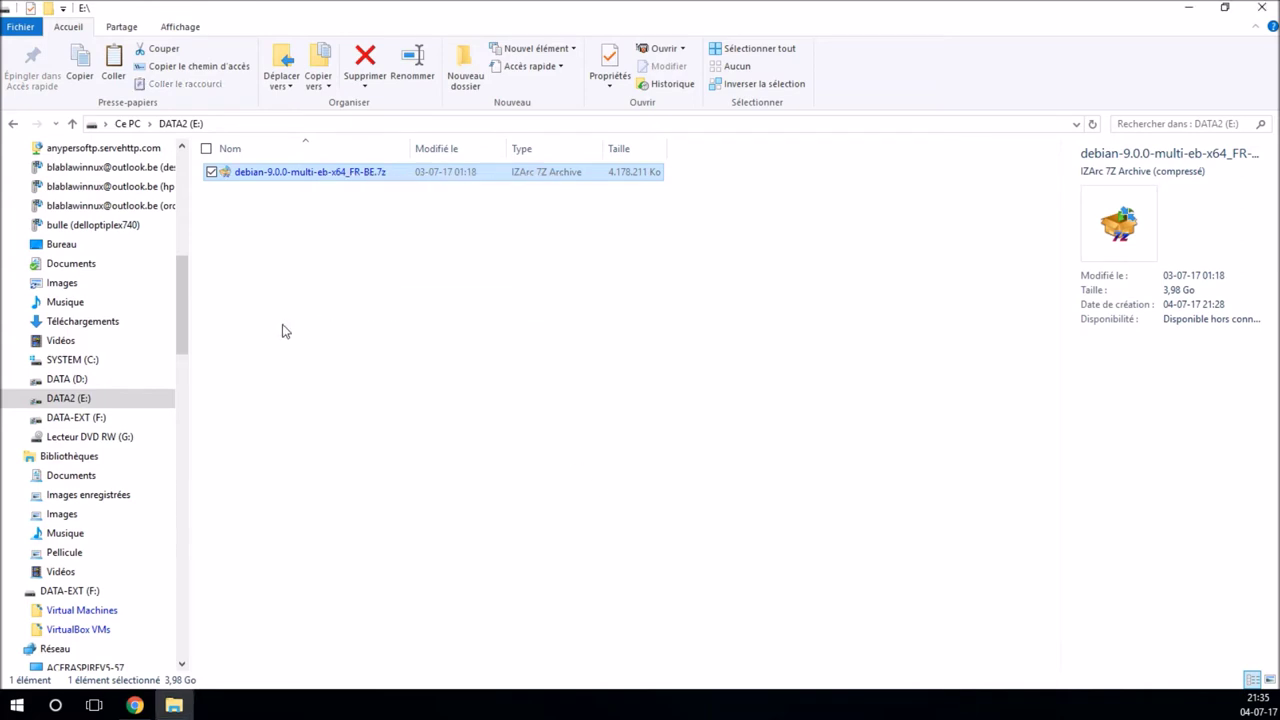
left_click(117, 418)
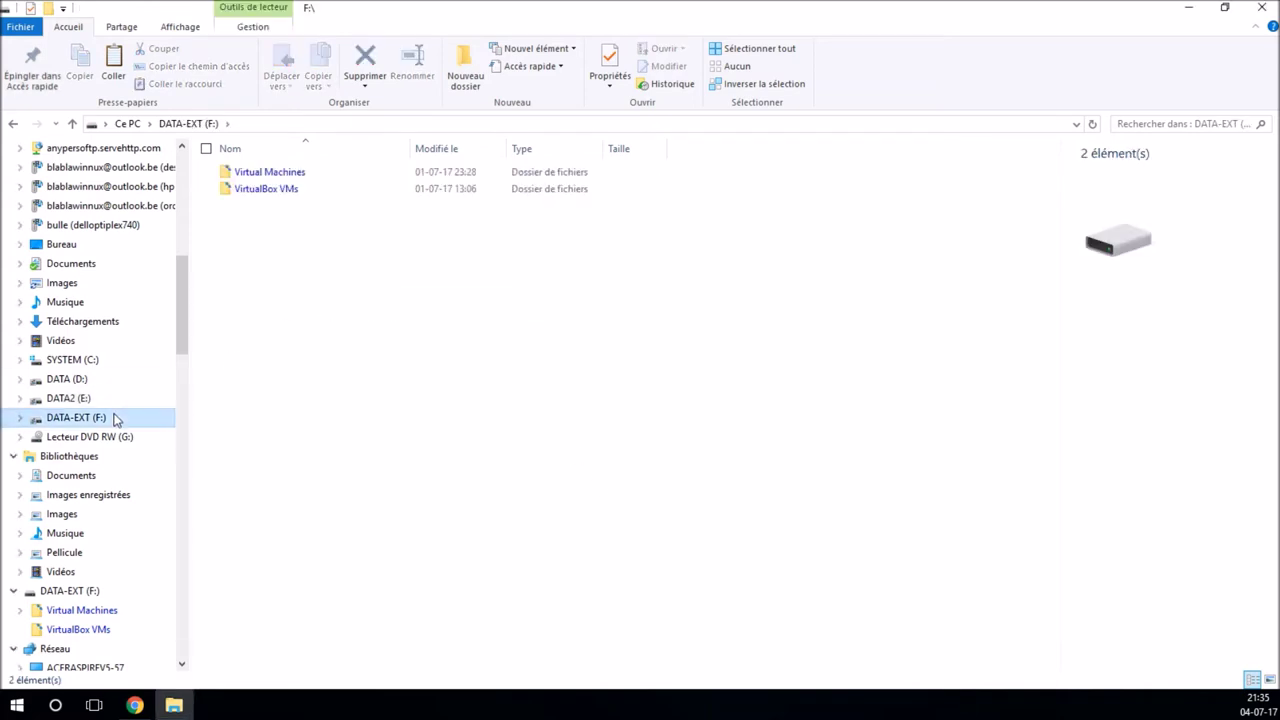
double_click(268, 192)
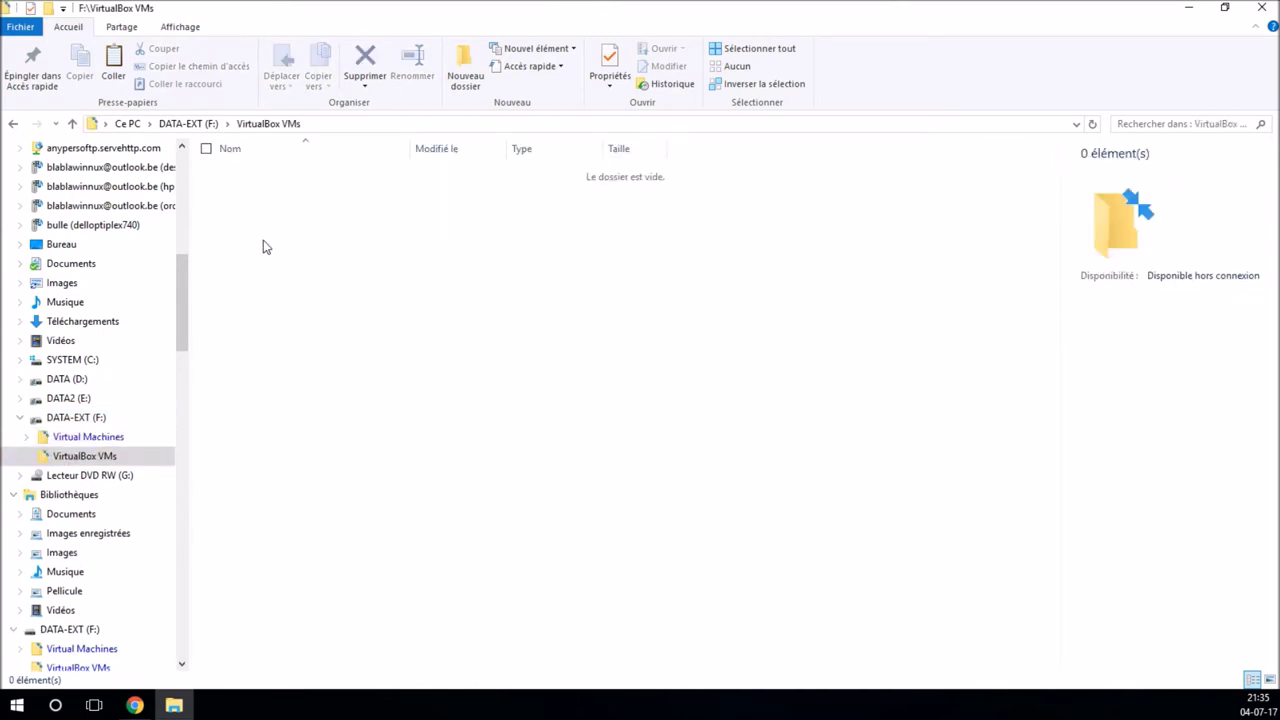
right_click(264, 242)
left_click(303, 393)
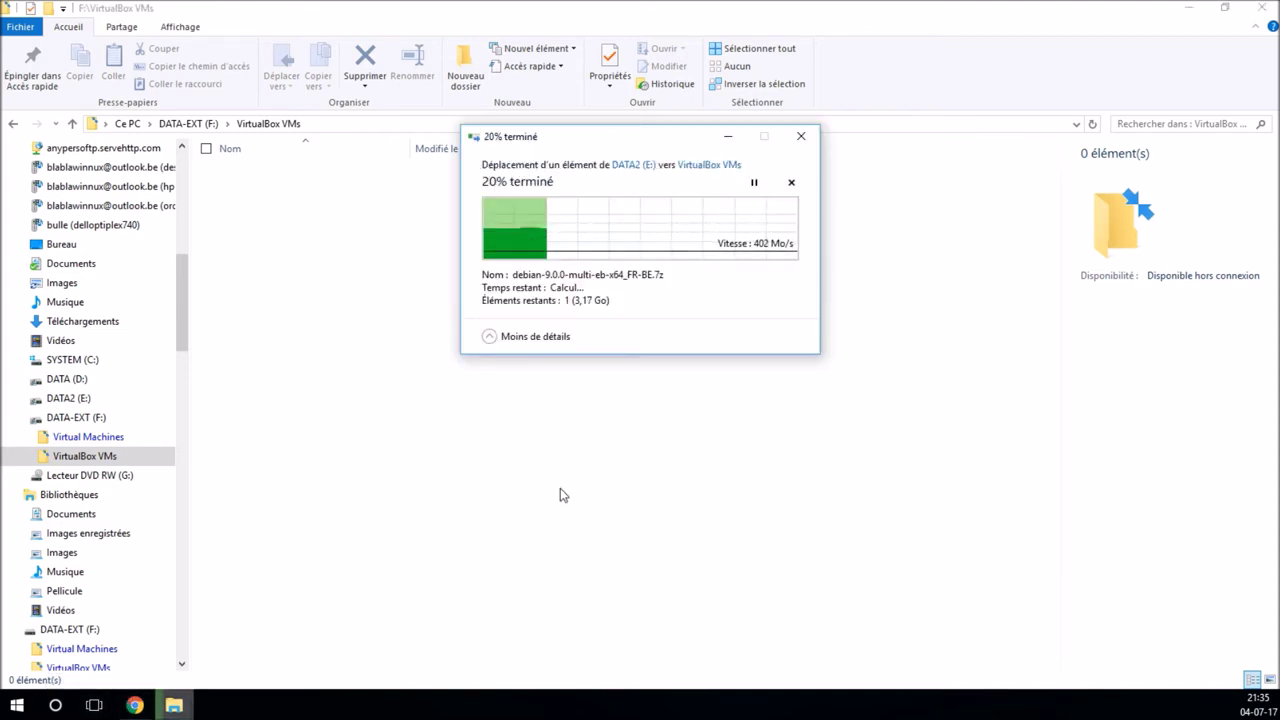
Step: Let the move to F:\VirtualBox VMs complete, then bring up the archive's actions
left_click_drag(640, 142, 643, 284)
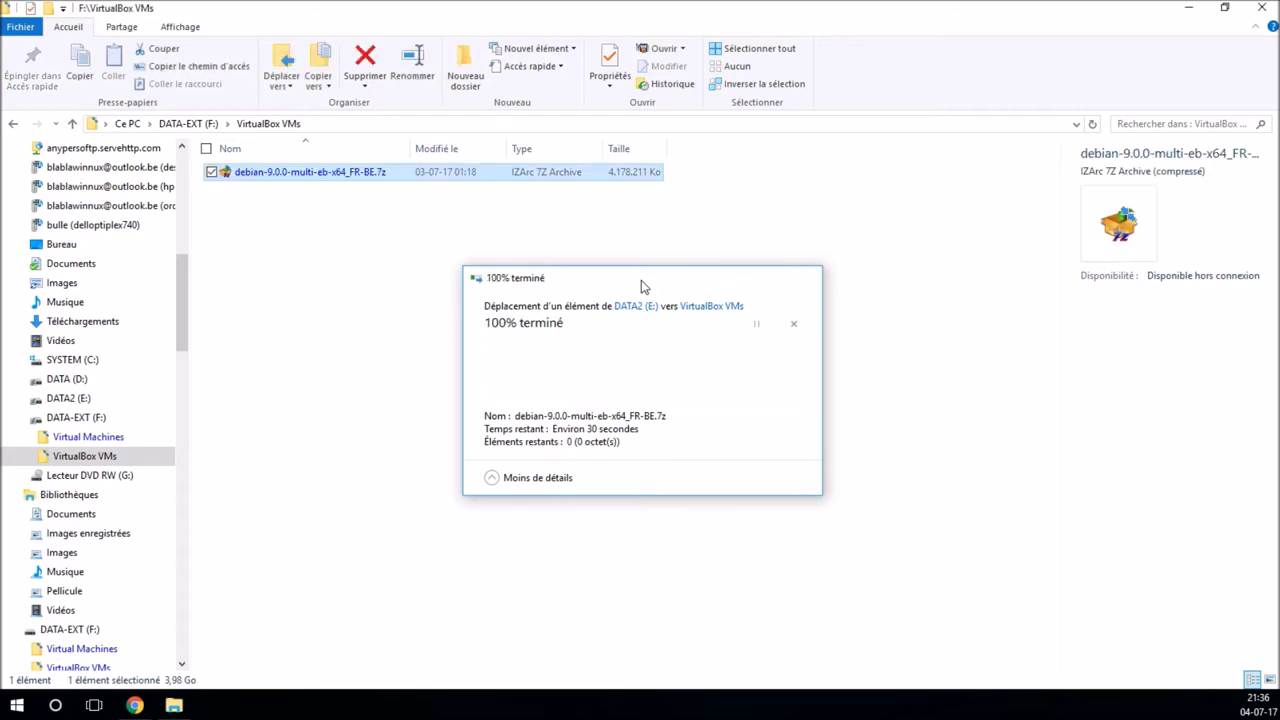
right_click(327, 177)
Step: Extract the archive with IZArc into .\debian-9.0.0-multi-eb-x64_FR-BE and centre the progress window
mouse_move(375, 239)
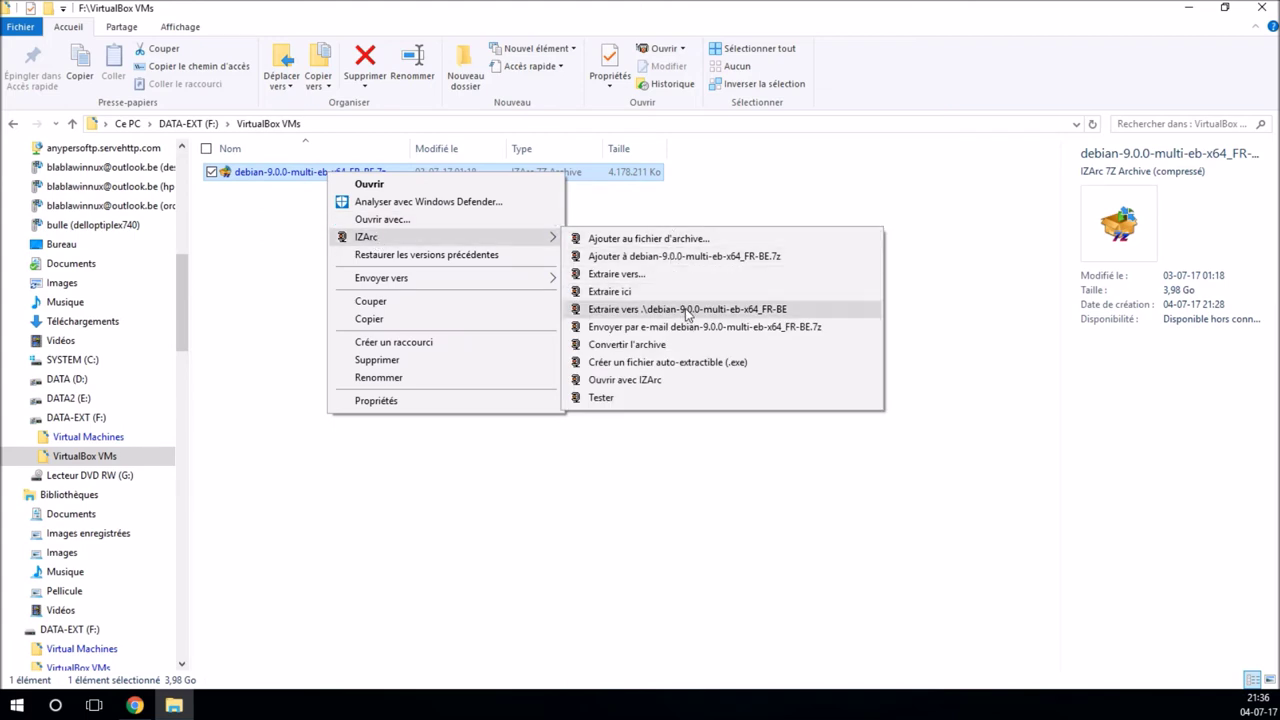
left_click(690, 310)
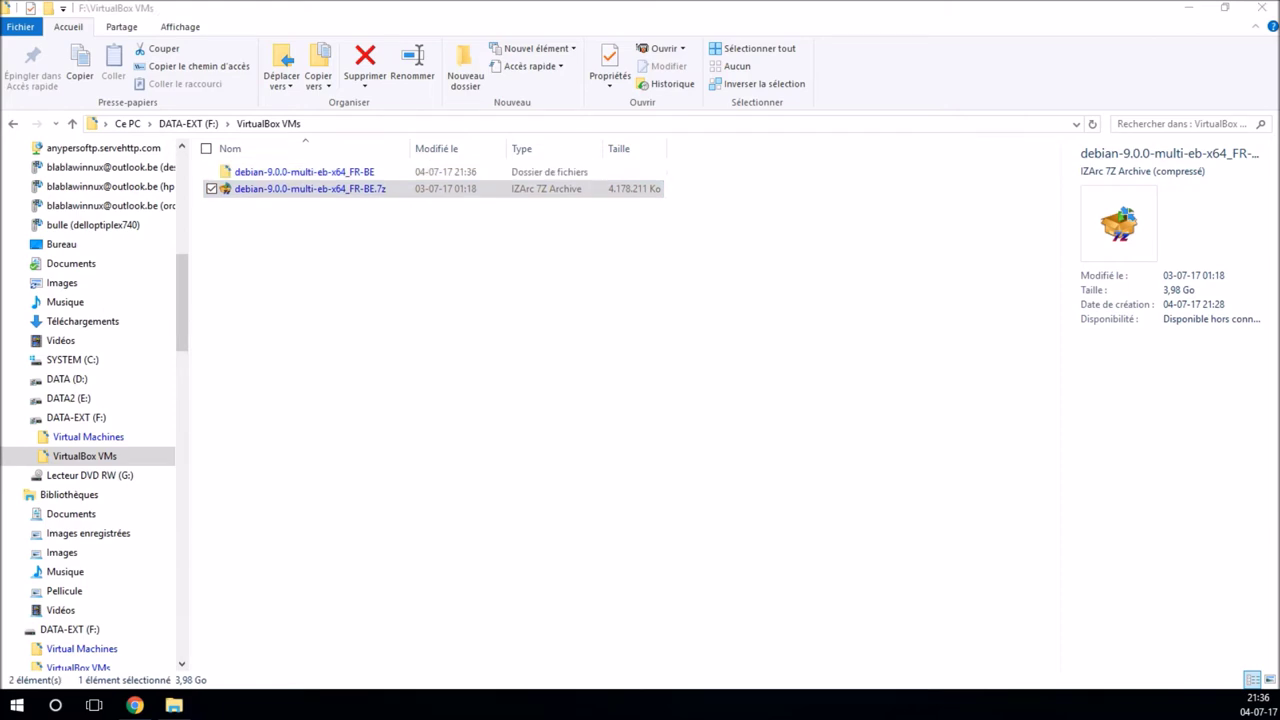
left_click_drag(60, 372, 751, 362)
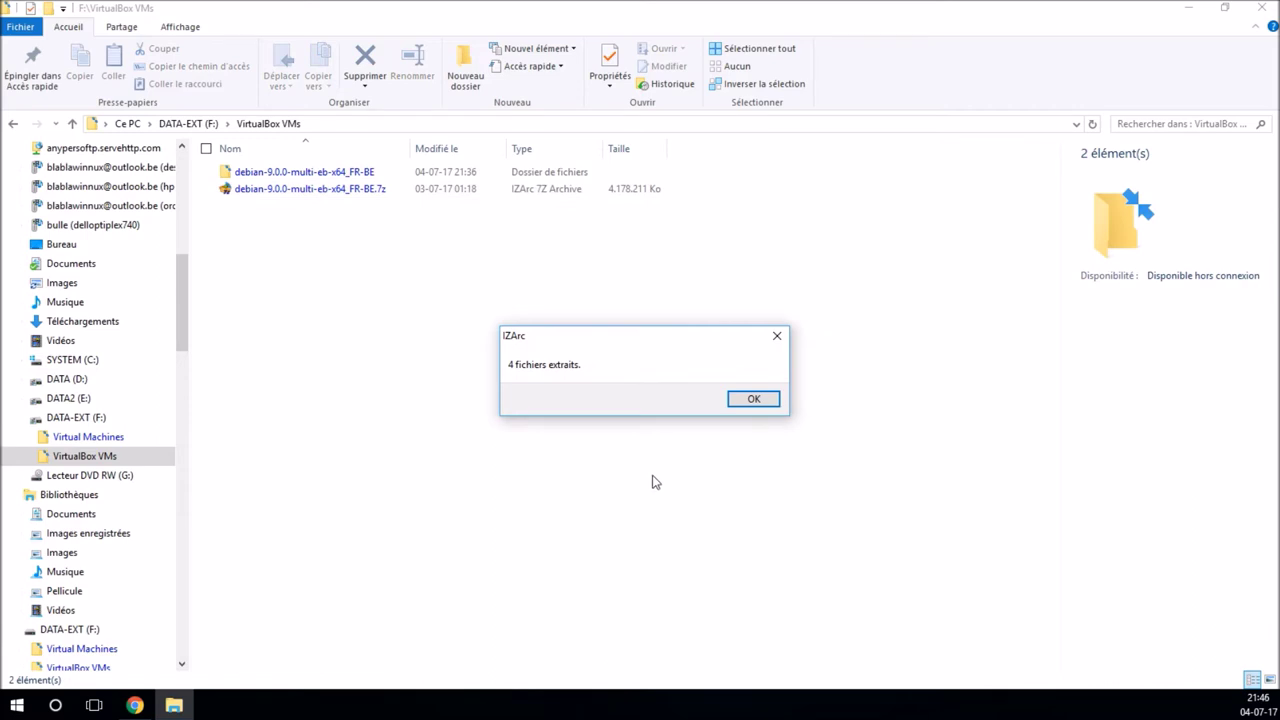
Step: Delete the extracted .7z and open debian-9.0.0-multi-eb-x64_FR-BE\debian-9.0.0-multi-eb-x64
left_click(751, 400)
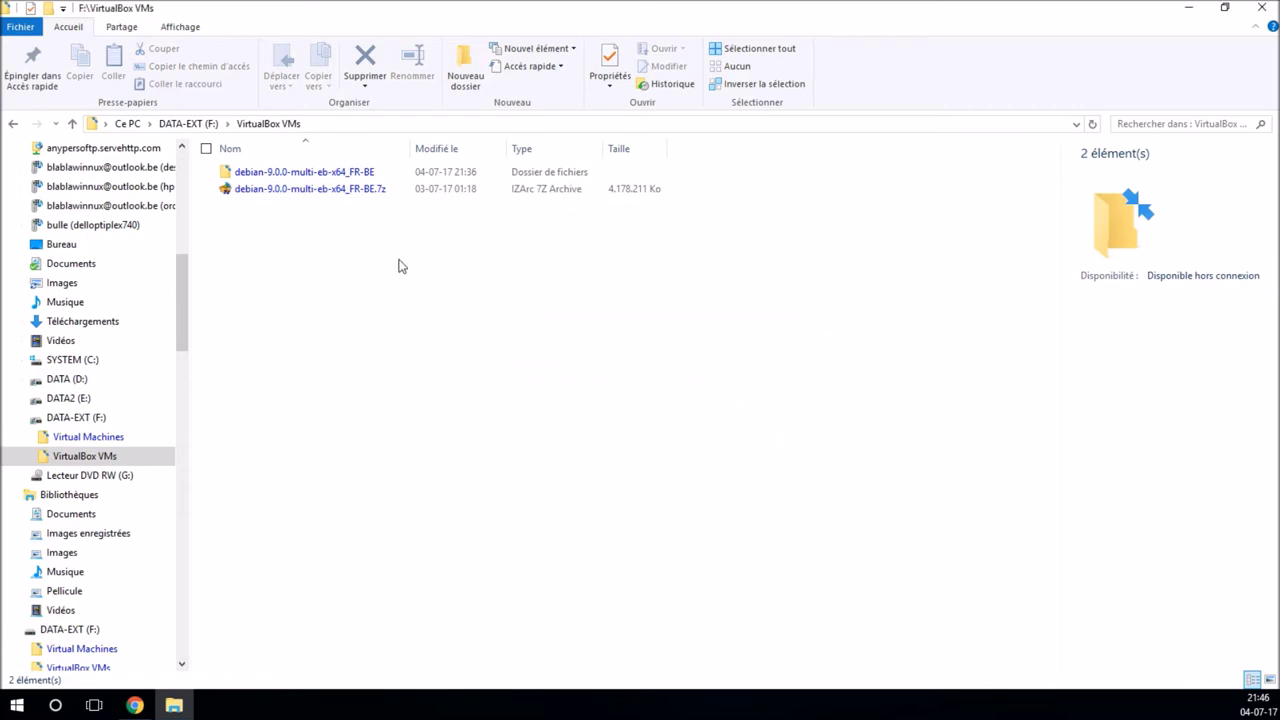
left_click(354, 191)
left_click(357, 60)
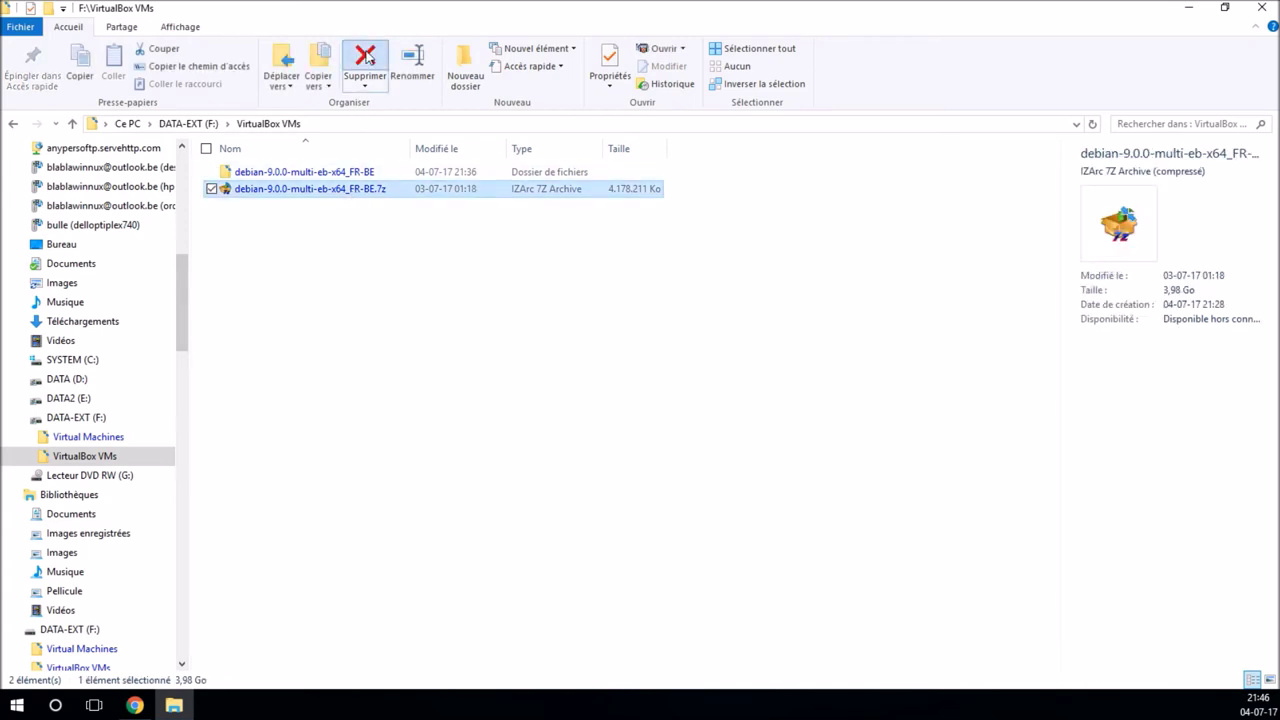
double_click(307, 172)
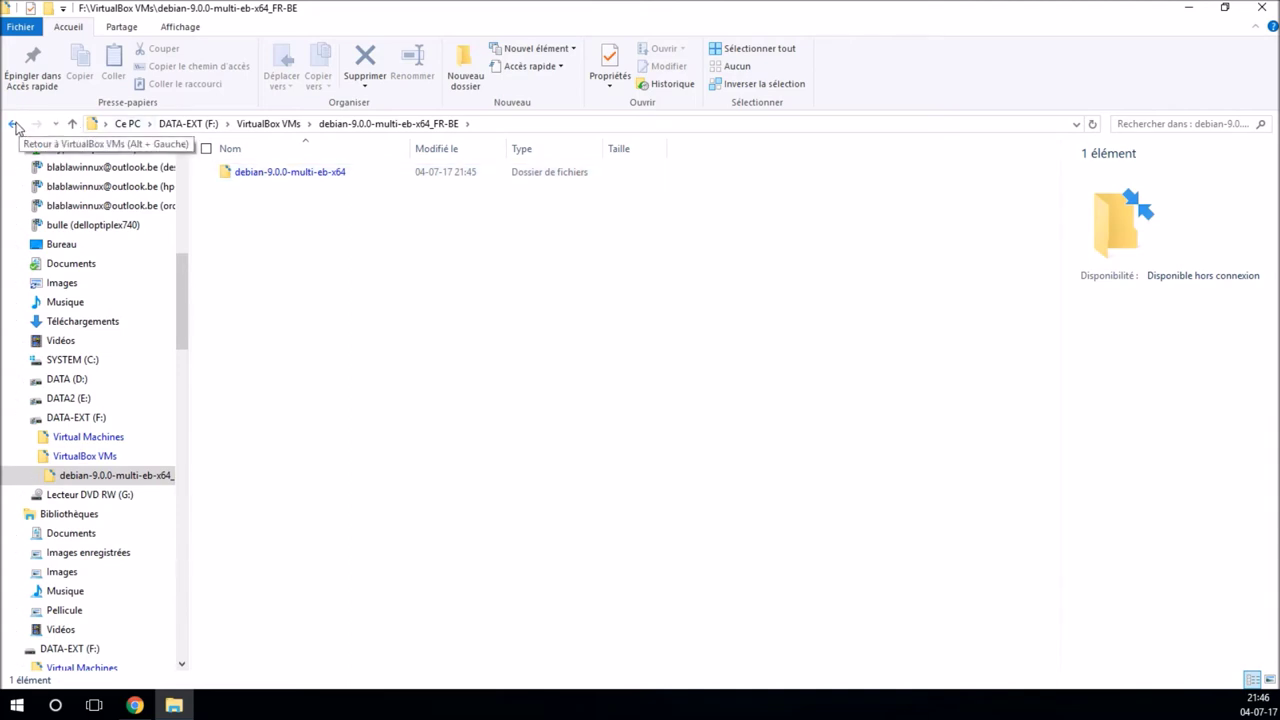
double_click(268, 177)
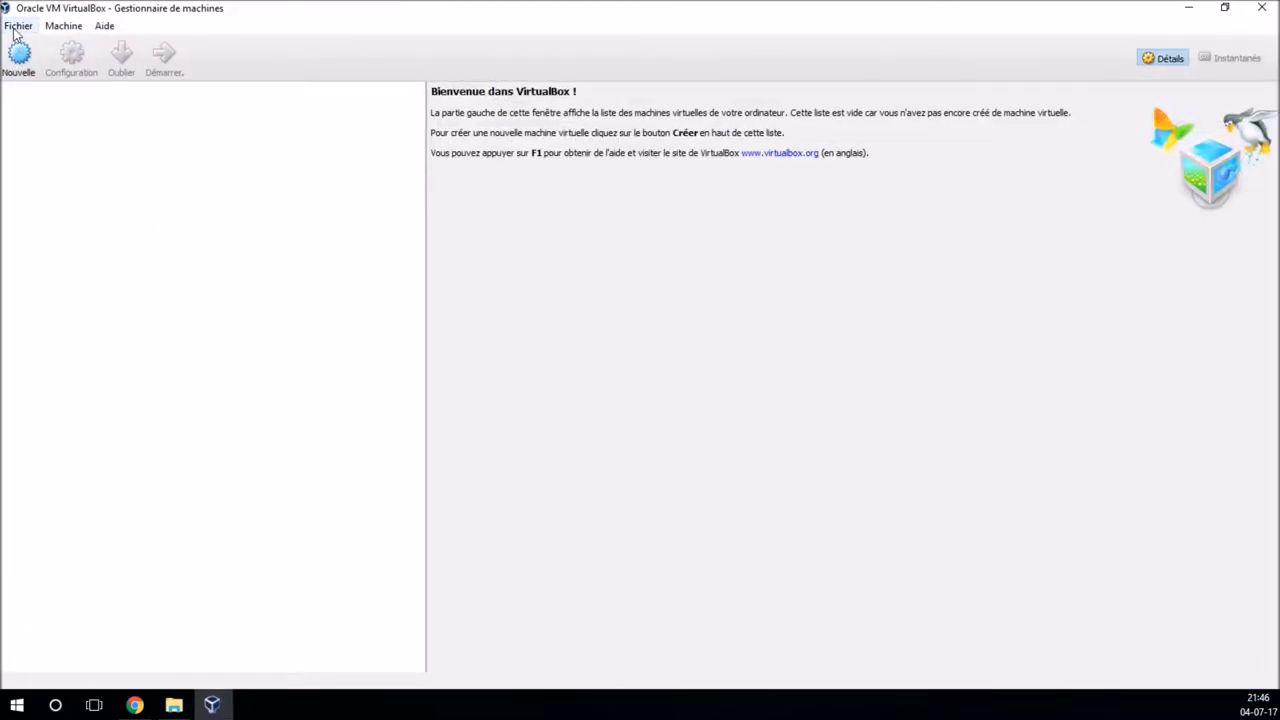
Step: Add the existing debian-9.0.0-multi-eb-x64 machine by choosing its .vbox file
left_click(16, 29)
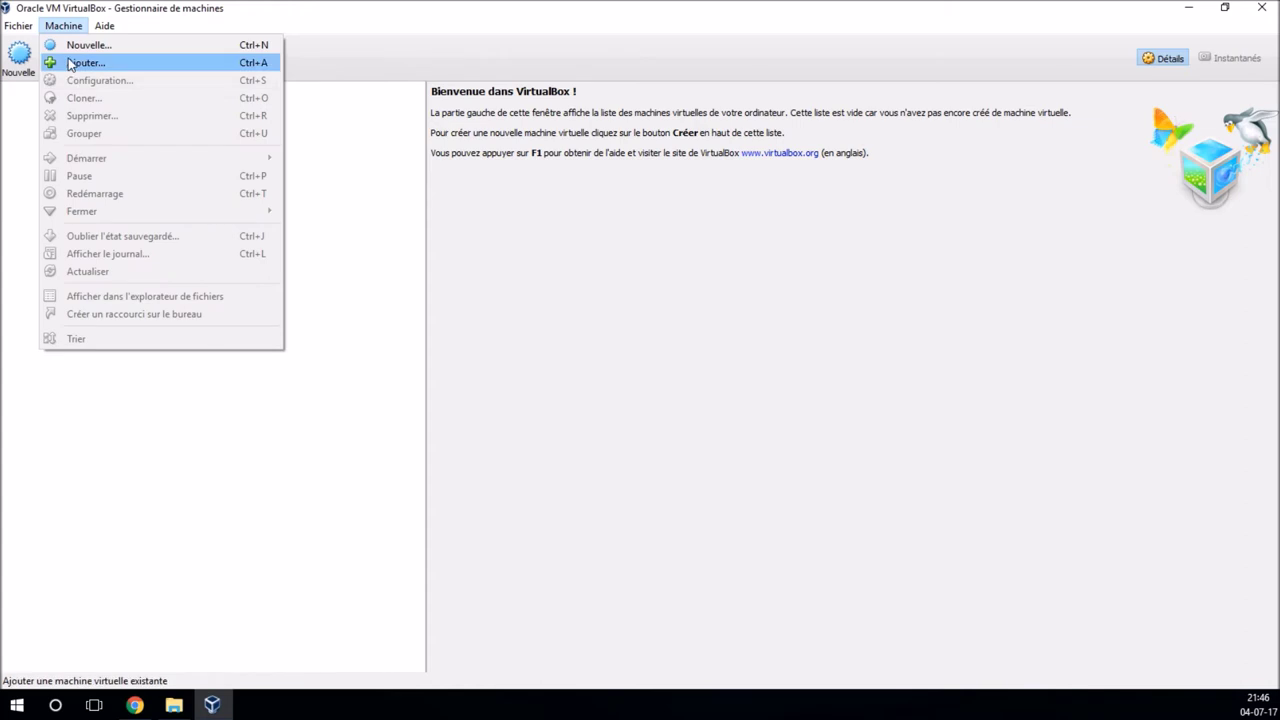
left_click(70, 64)
left_click_drag(229, 39, 617, 186)
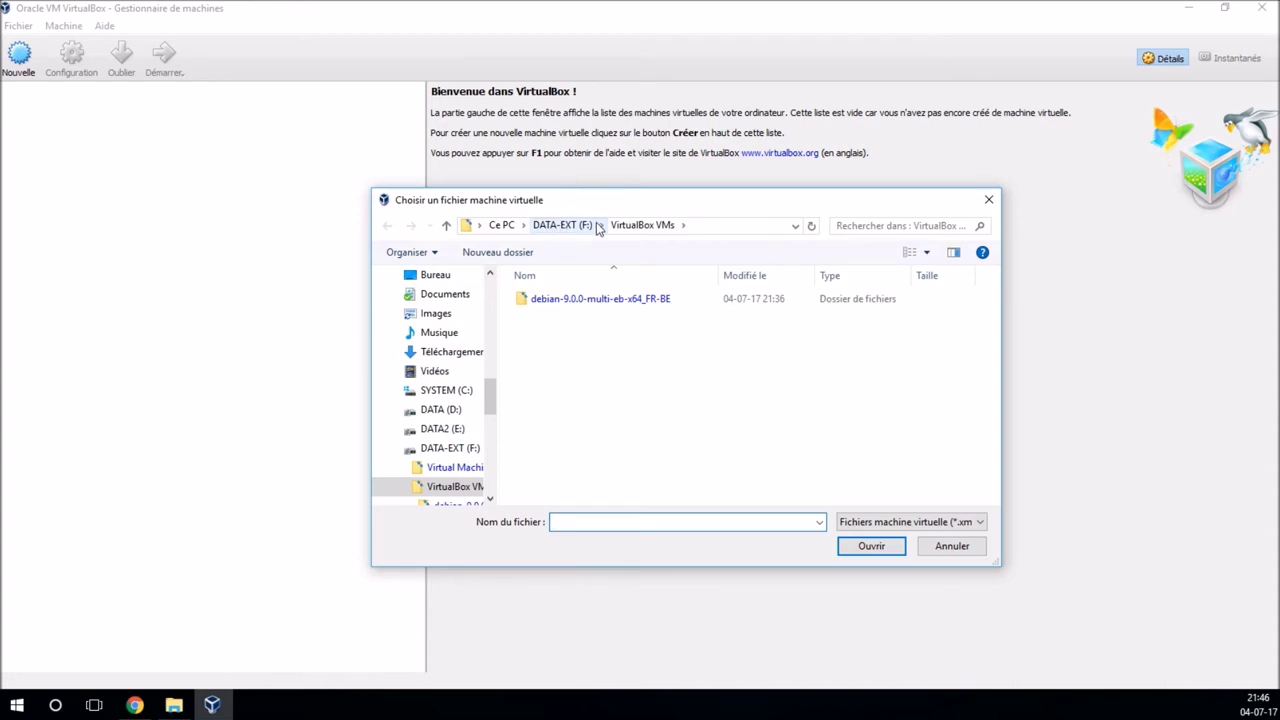
left_click(592, 300)
double_click(592, 300)
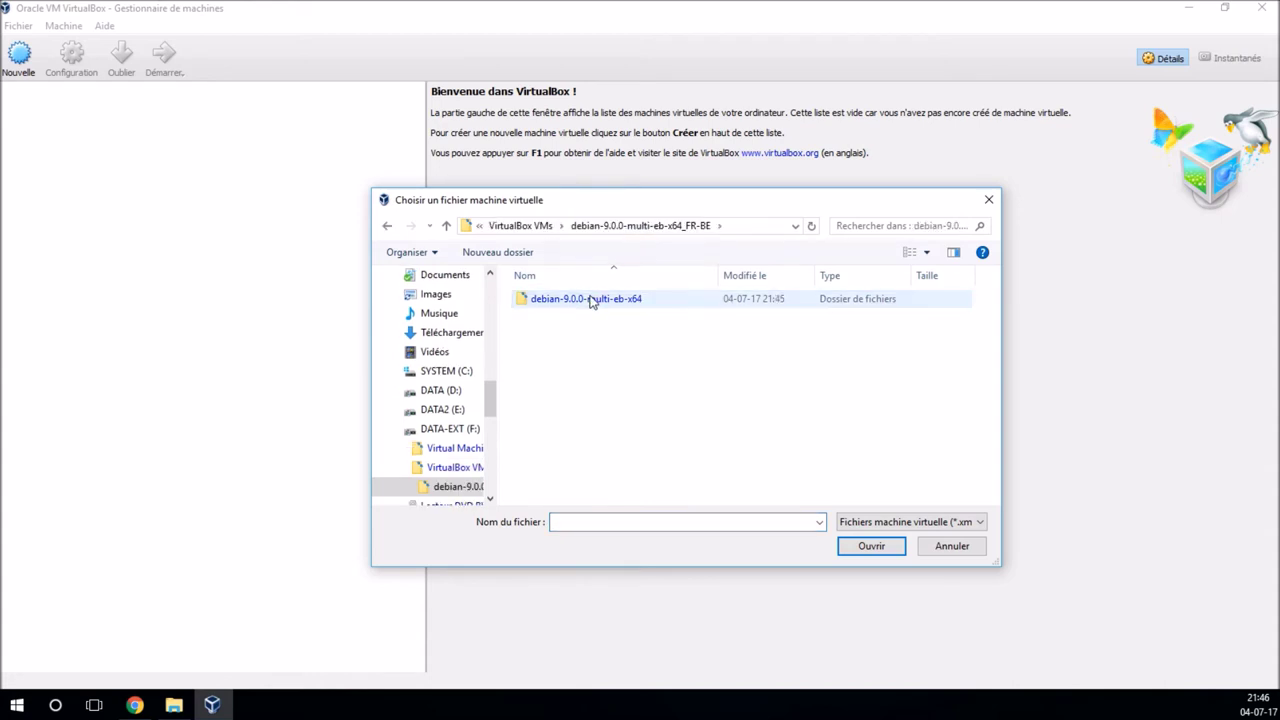
double_click(589, 302)
double_click(597, 318)
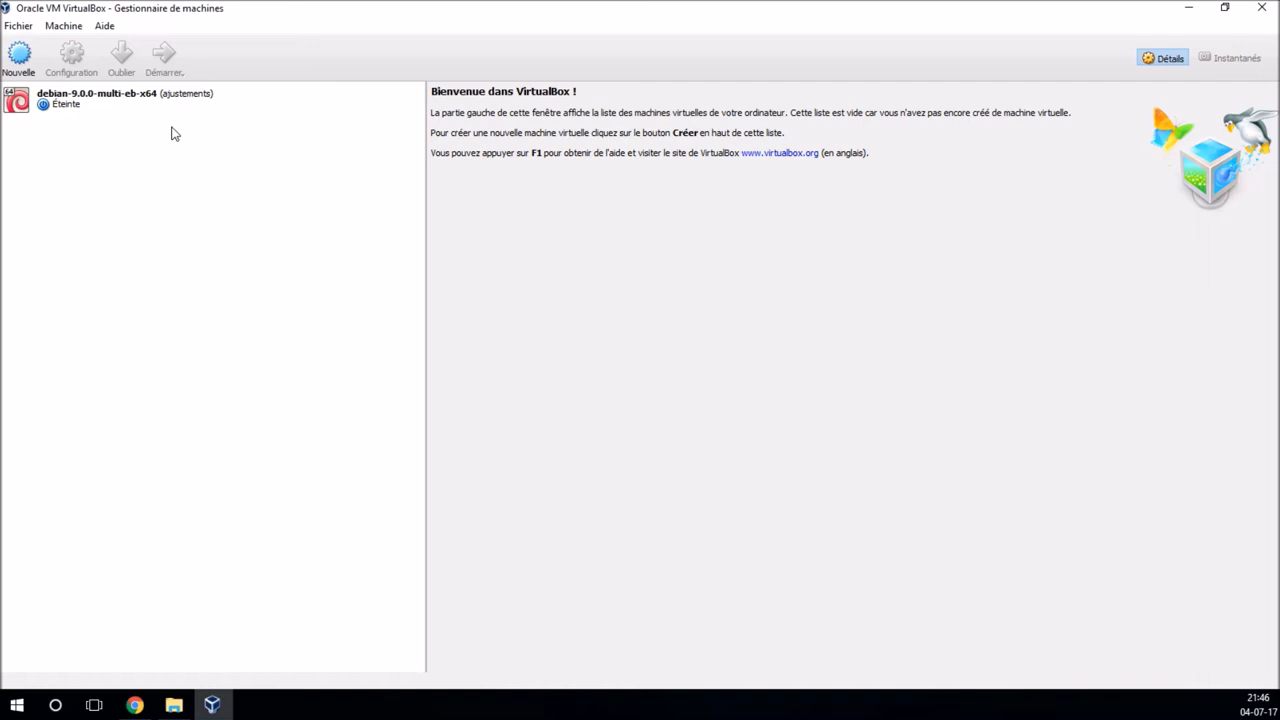
Step: Open the Debian machine's Configuration settings
left_click(112, 108)
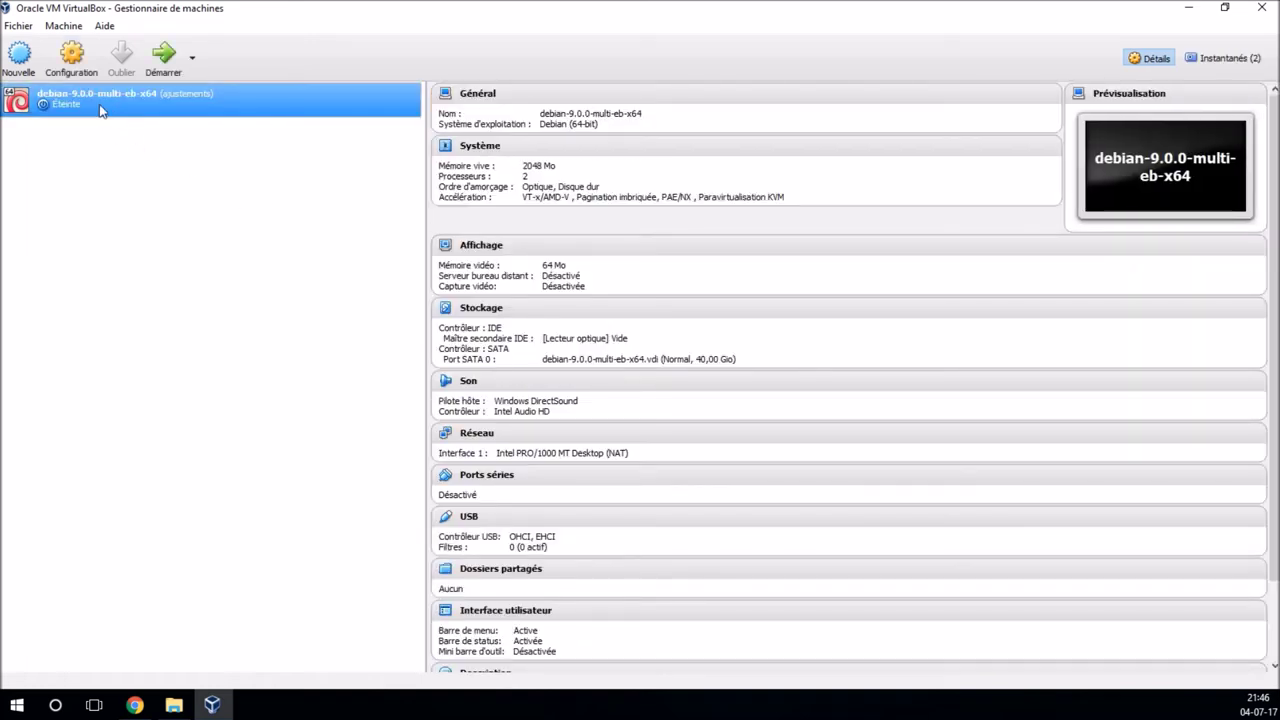
left_click(71, 58)
left_click_drag(559, 166, 594, 180)
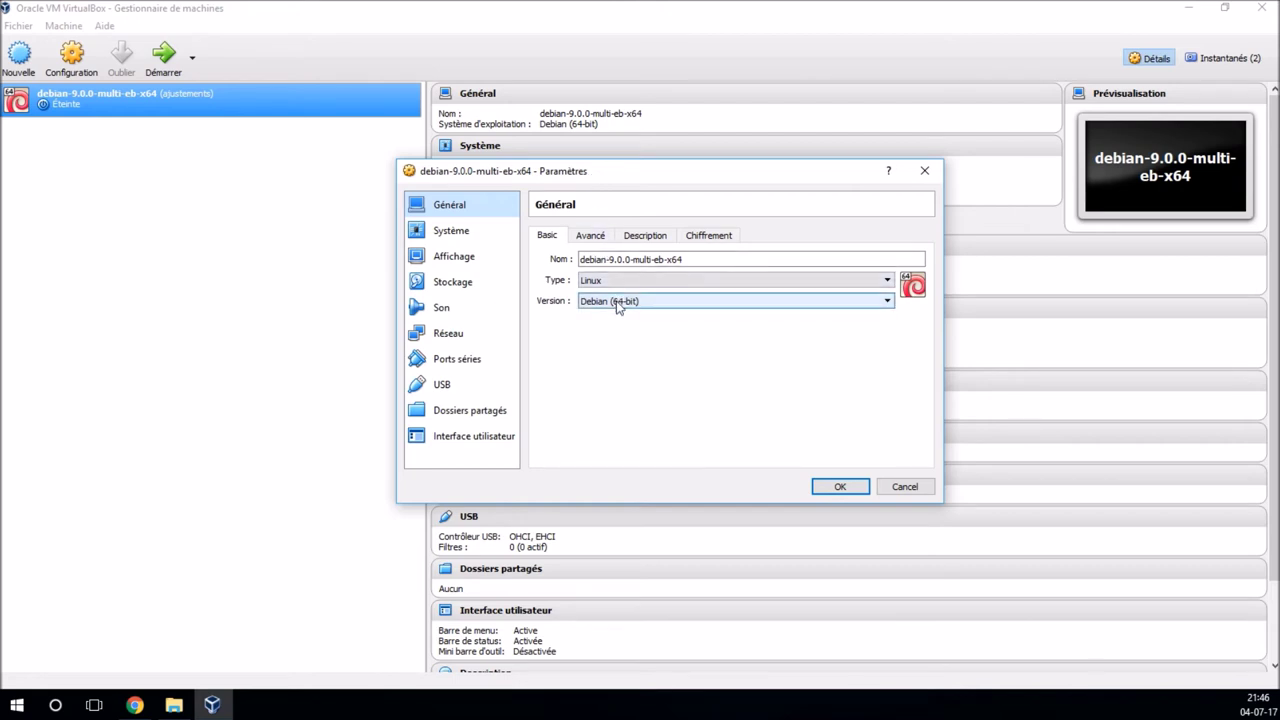
Step: Review the General Avancé, Description and Chiffrement tabs, then move to the Système page
left_click(591, 238)
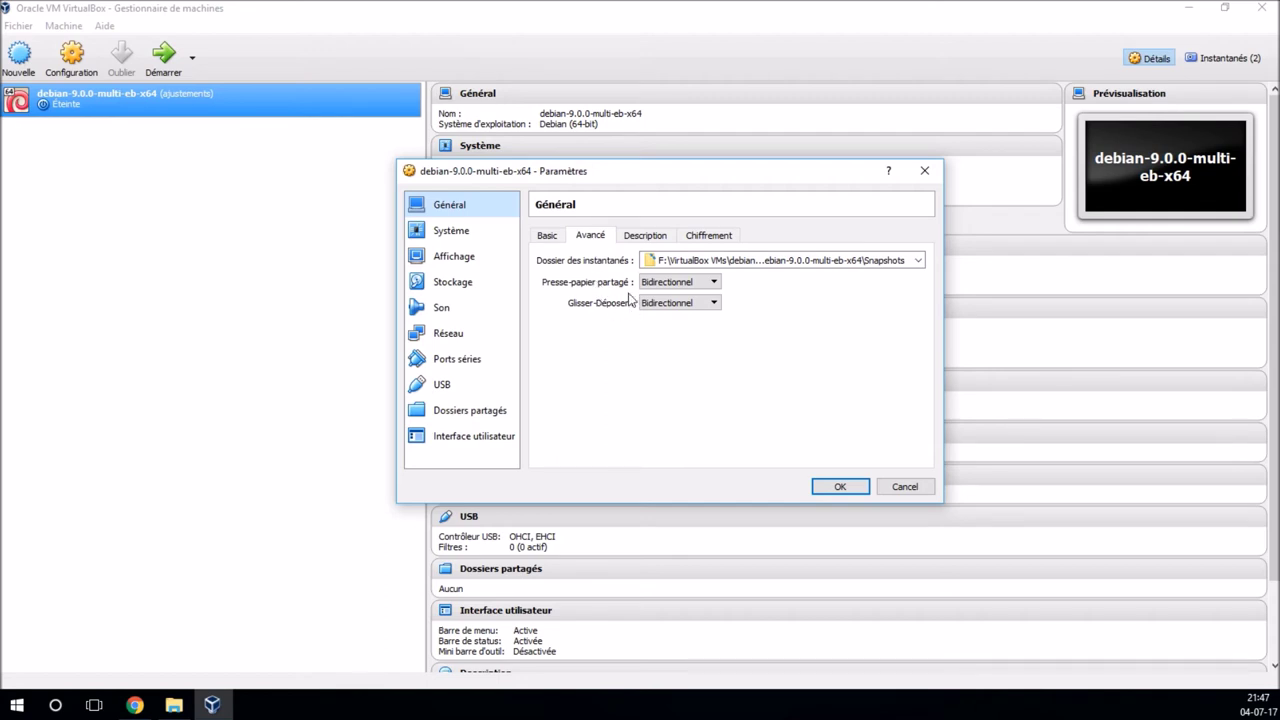
left_click(642, 240)
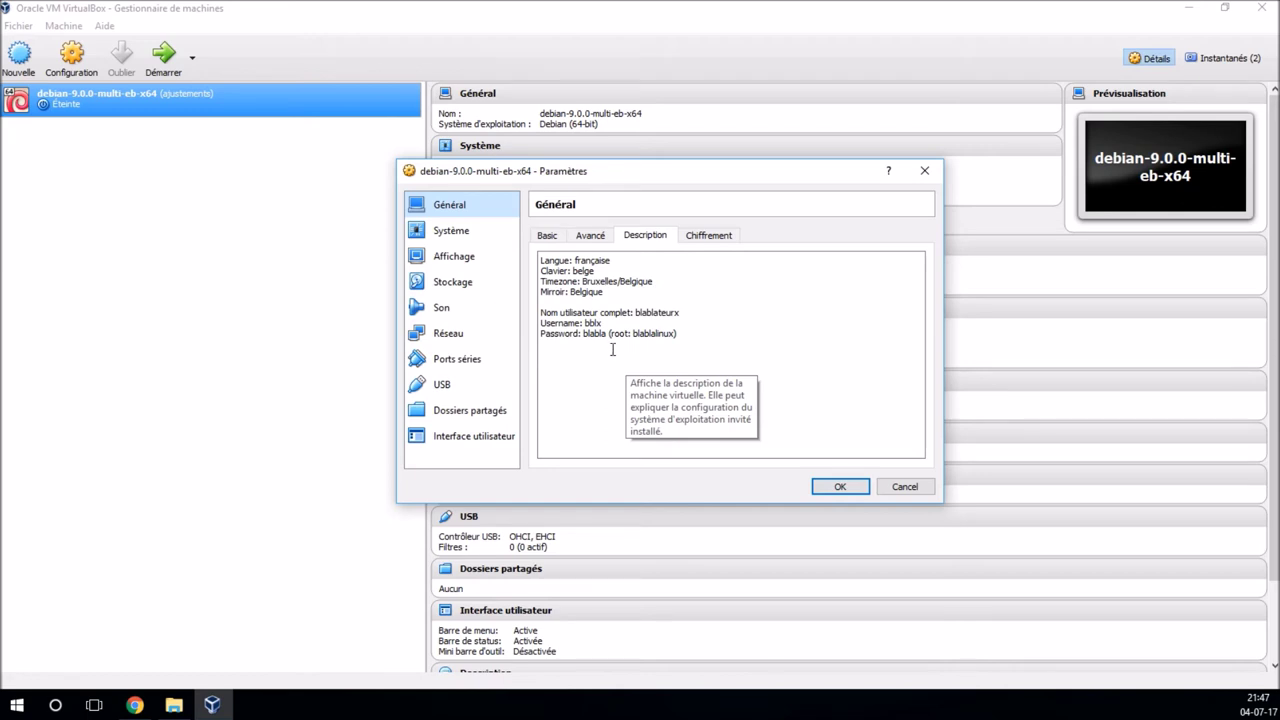
left_click(708, 238)
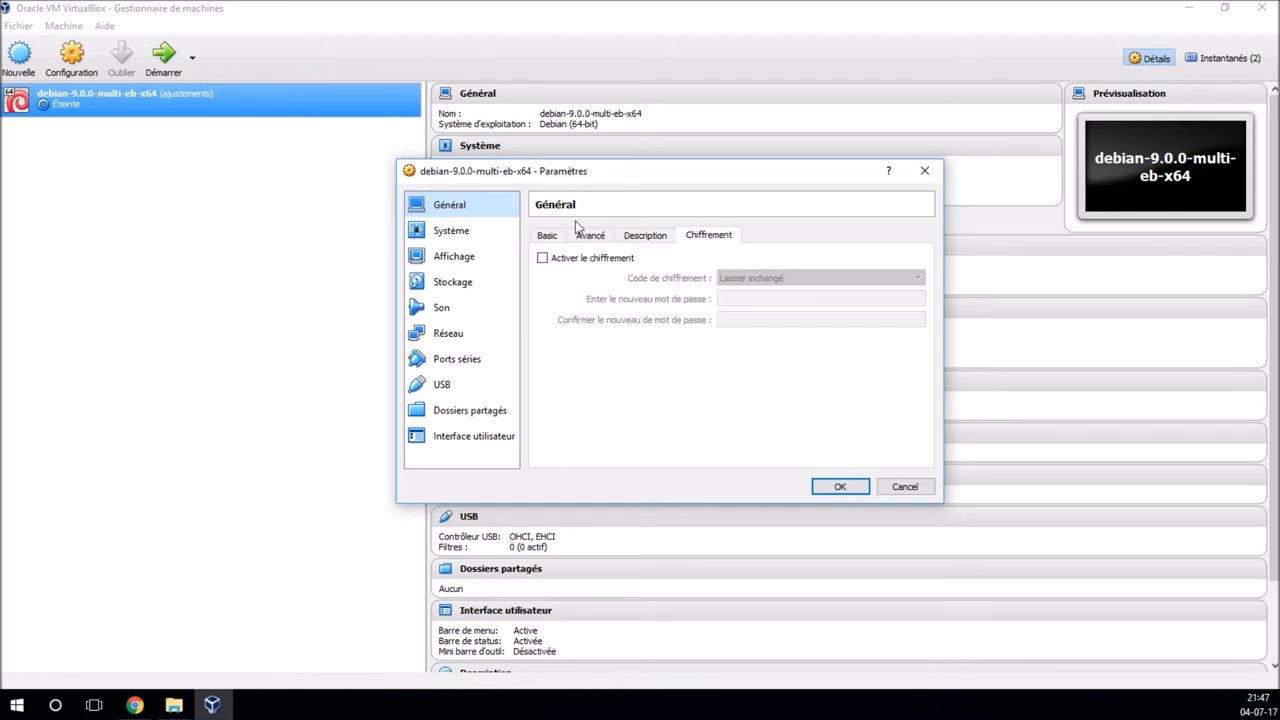
left_click(476, 230)
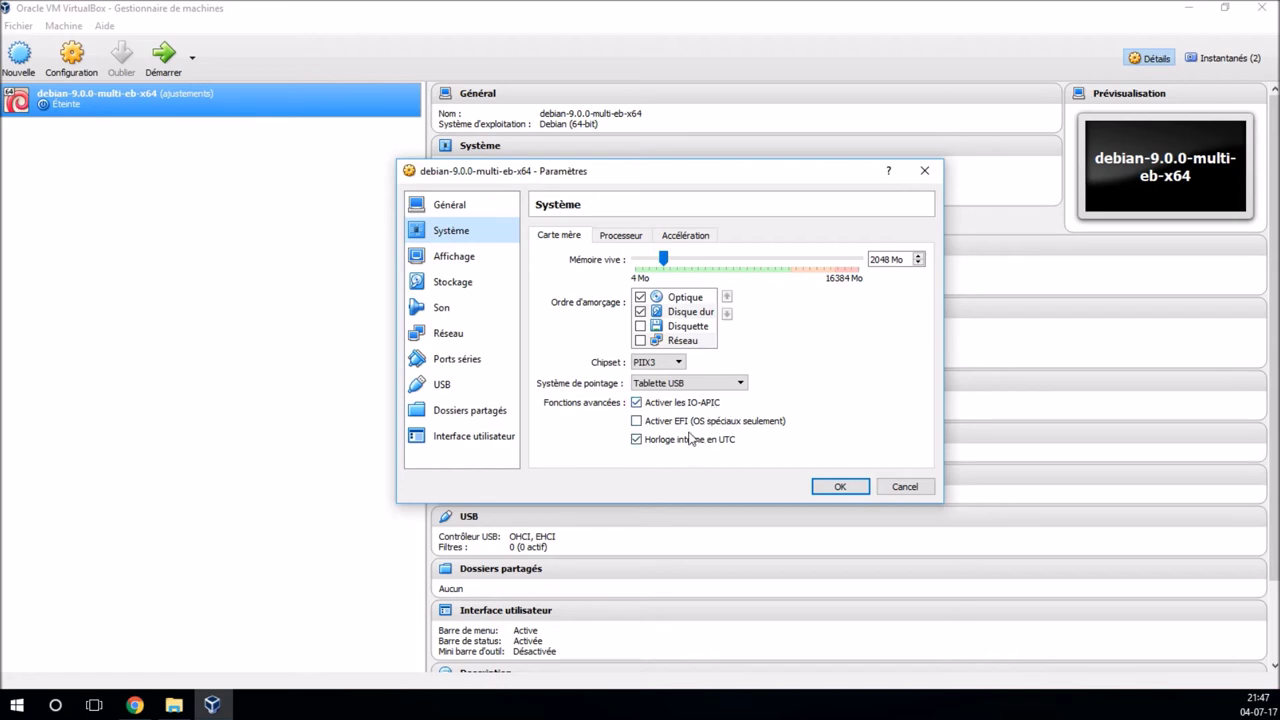
Step: Check the System Processeur and Accélération tabs, then open the Affichage display settings
left_click(619, 238)
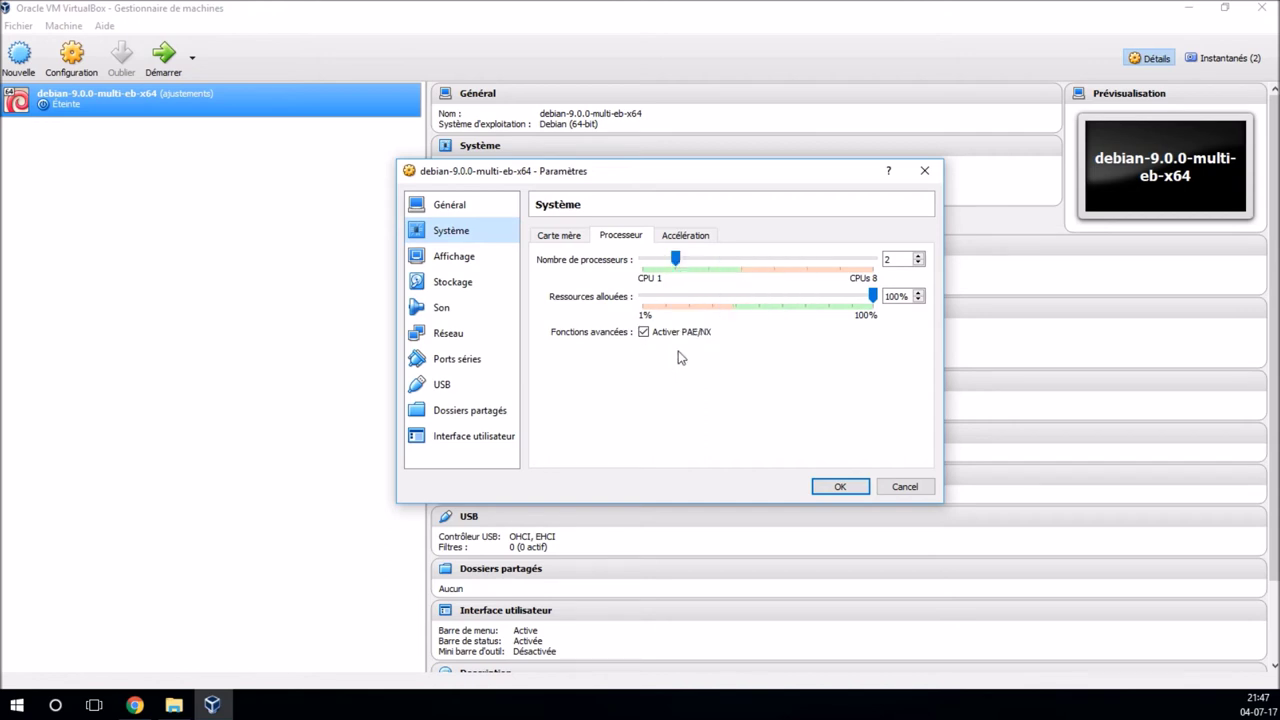
left_click(685, 236)
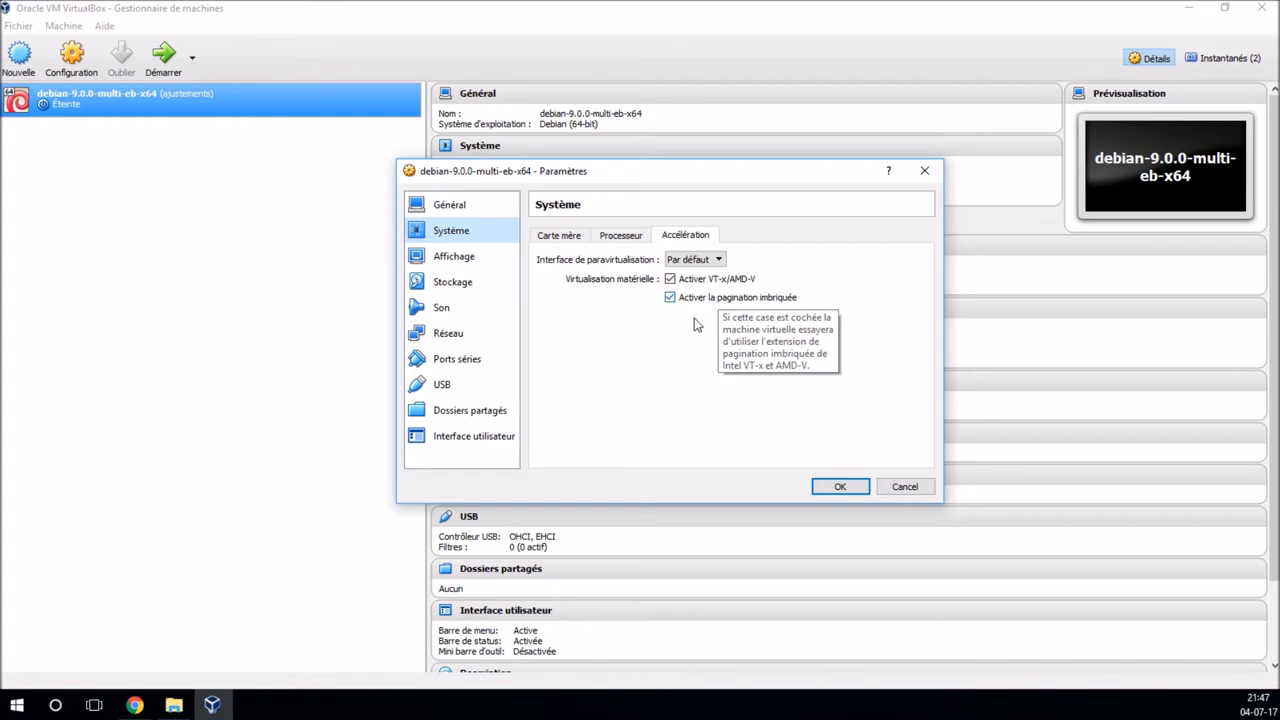
left_click(491, 265)
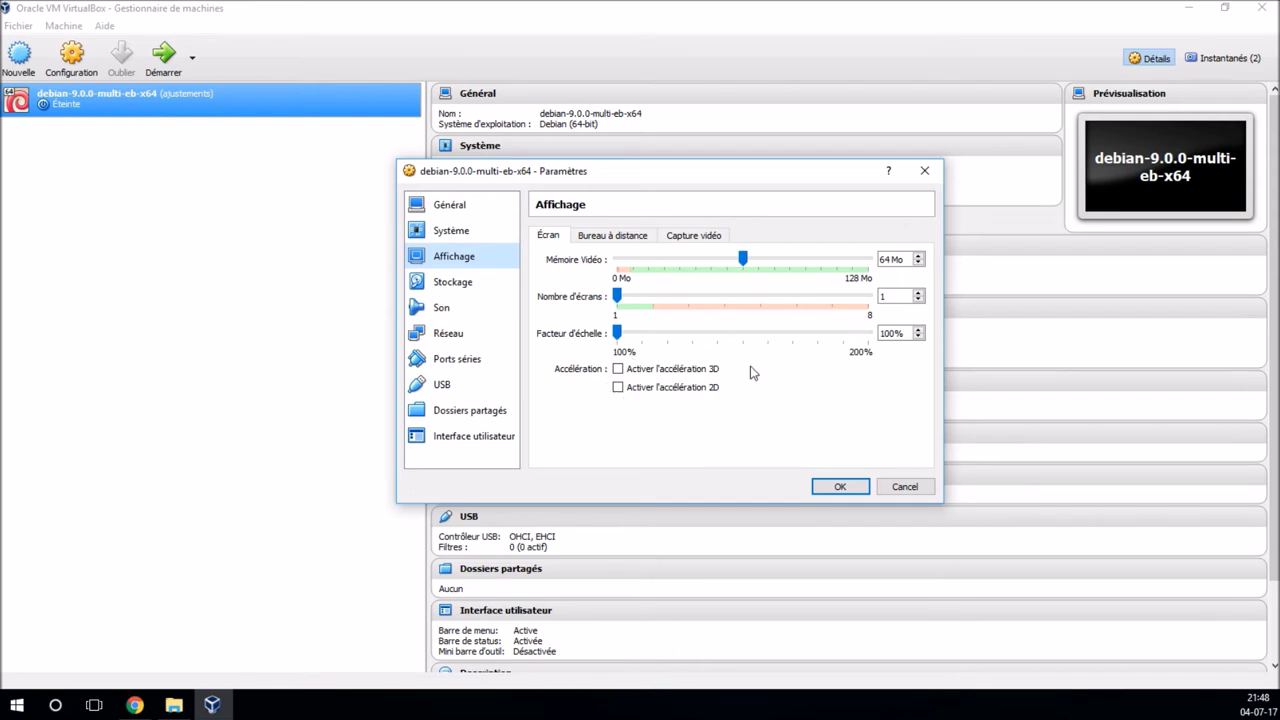
Step: Look through the remote desktop and video capture tabs, then the Stockage, Son and Réseau pages
left_click(630, 240)
left_click(696, 238)
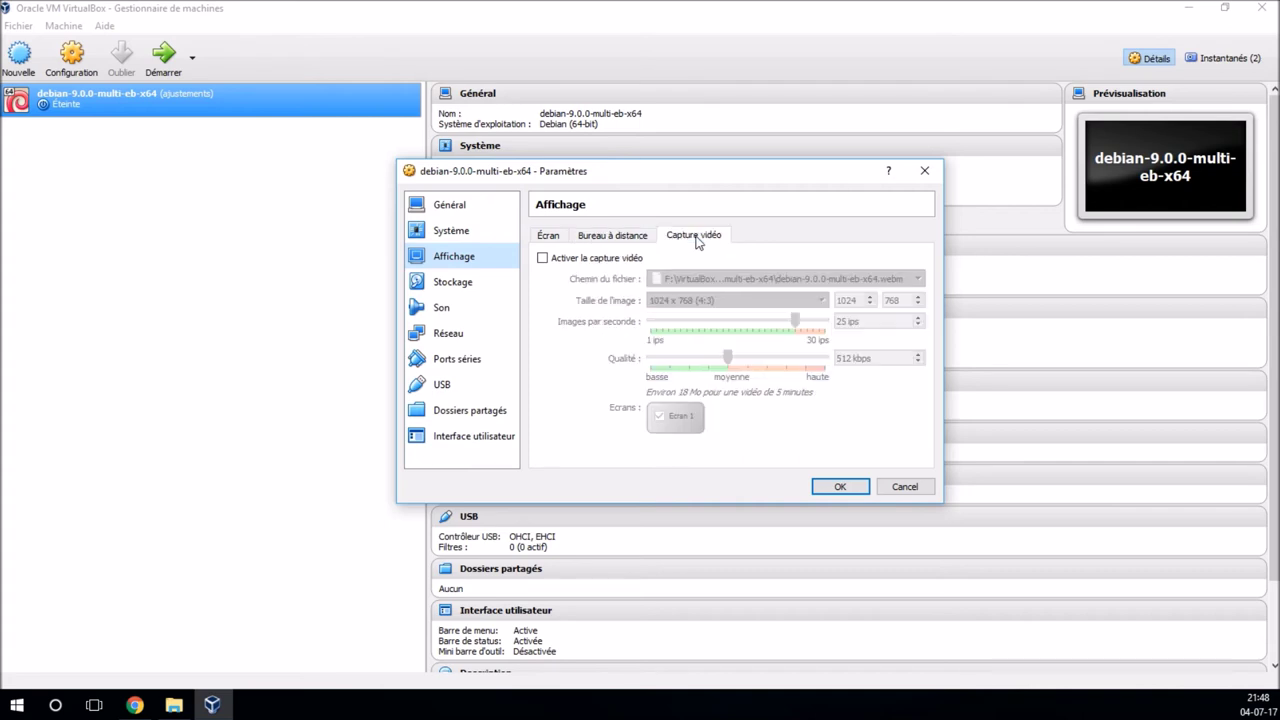
left_click(493, 288)
left_click(457, 310)
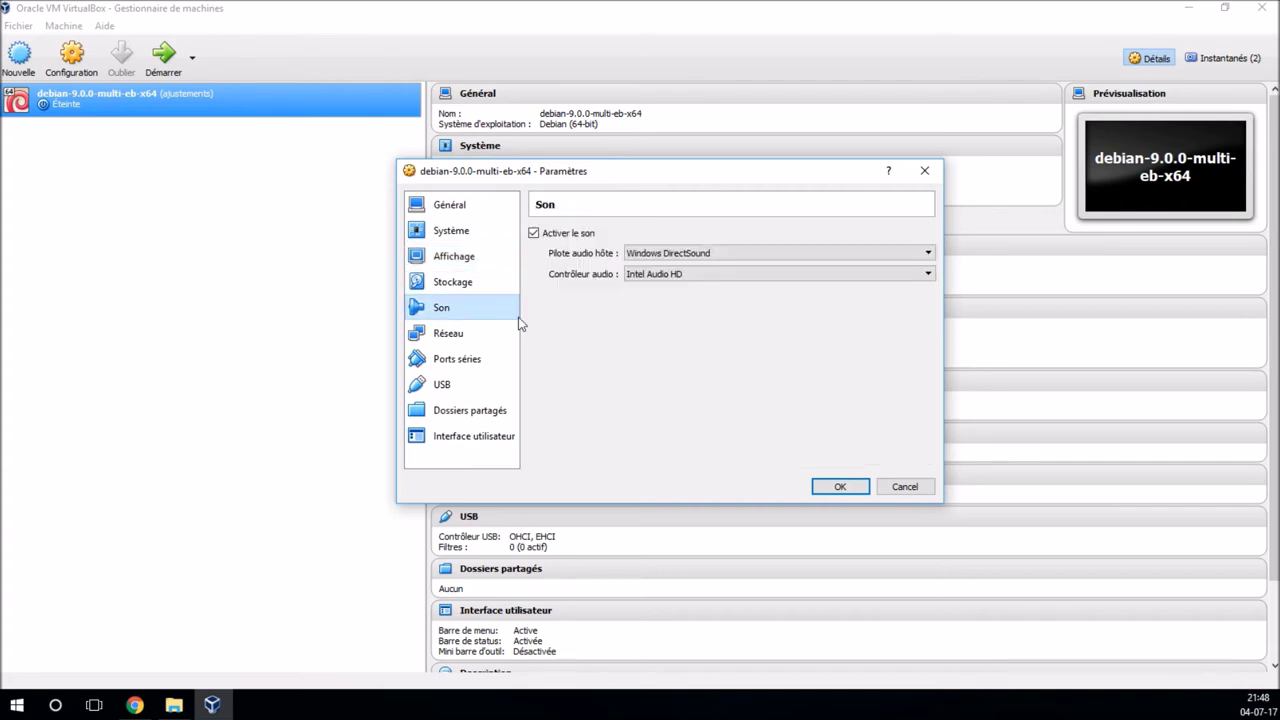
left_click(491, 338)
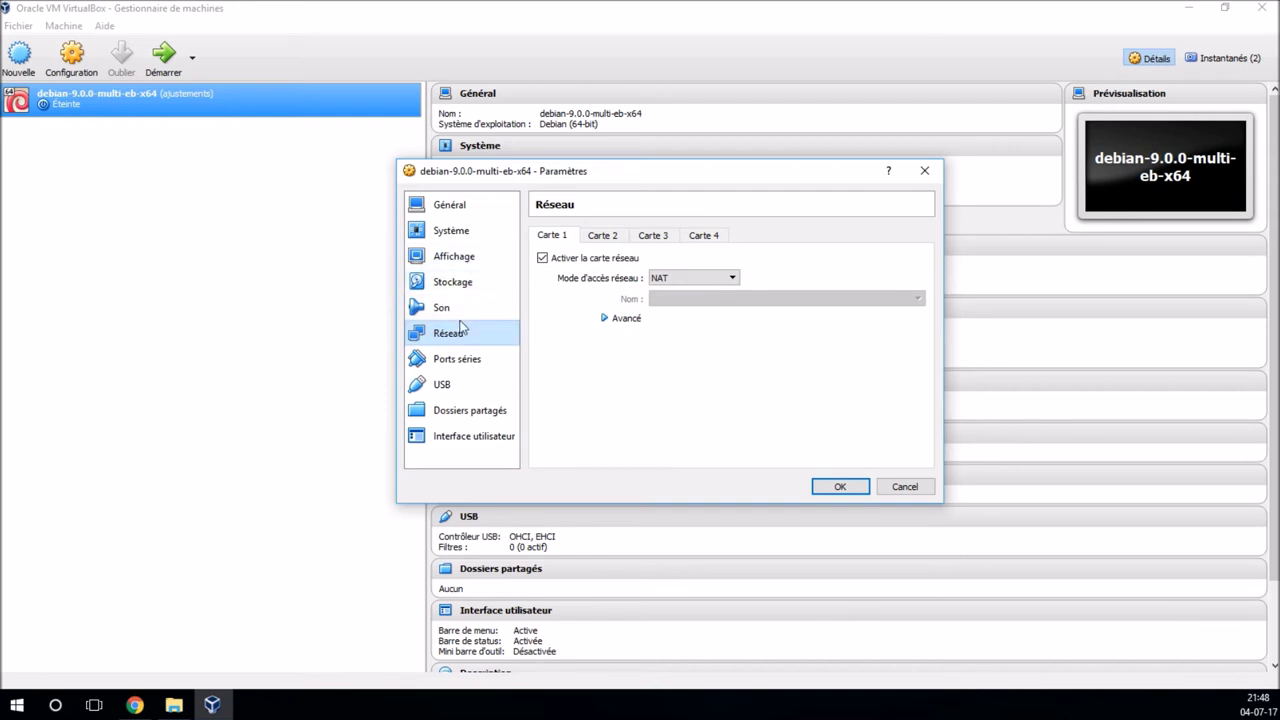
Step: Tick Activer l'accélération 3D on the Affichage Écran tab and save the settings
left_click(470, 259)
left_click(548, 235)
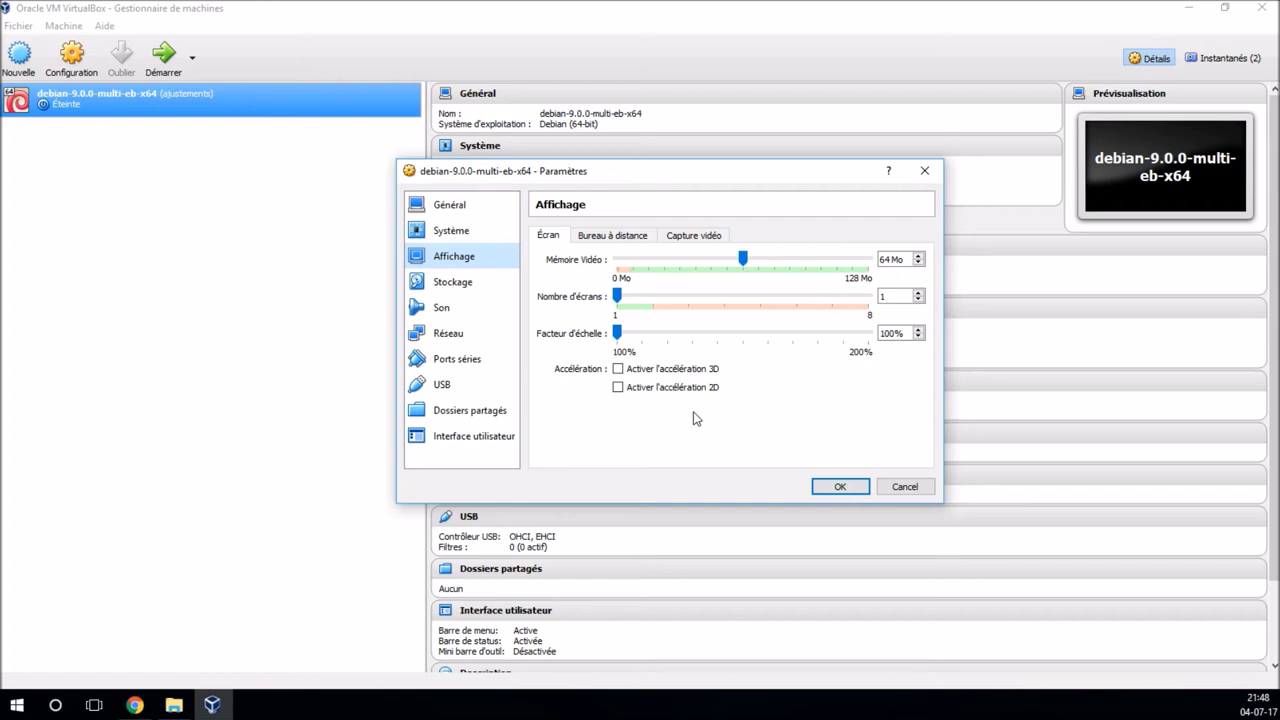
left_click(687, 372)
left_click(838, 487)
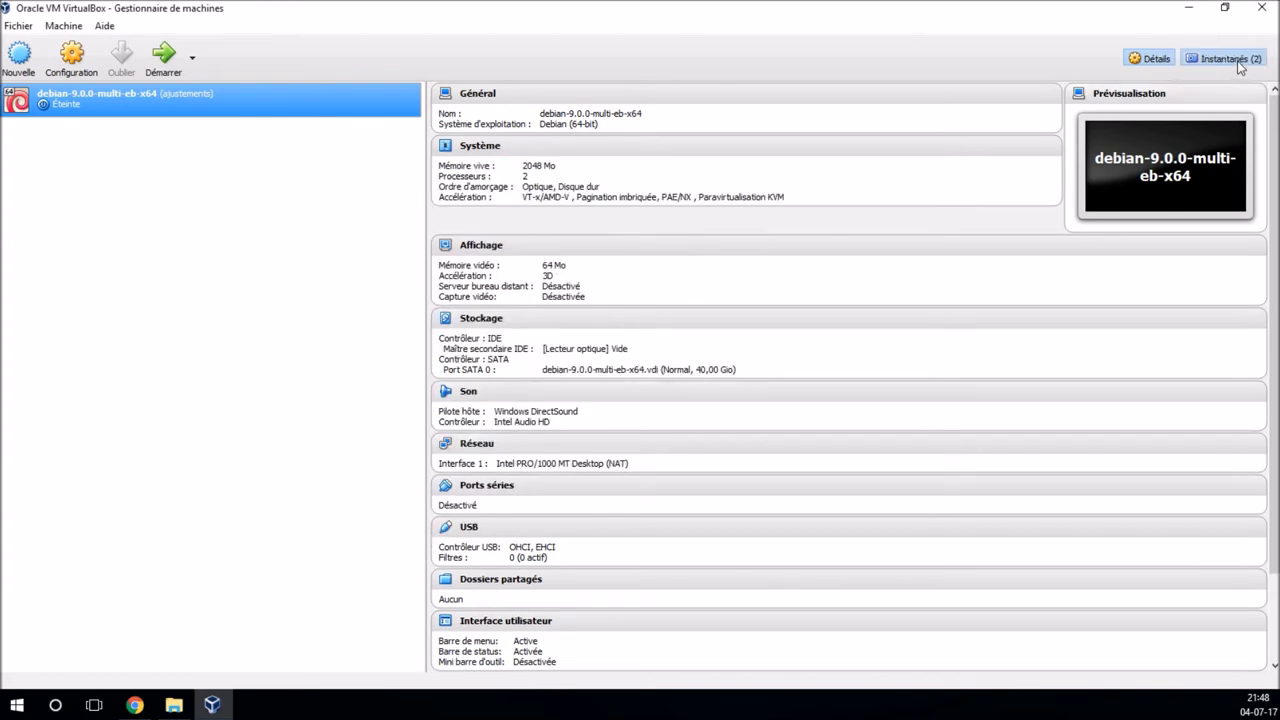
left_click(1232, 59)
left_click(510, 123)
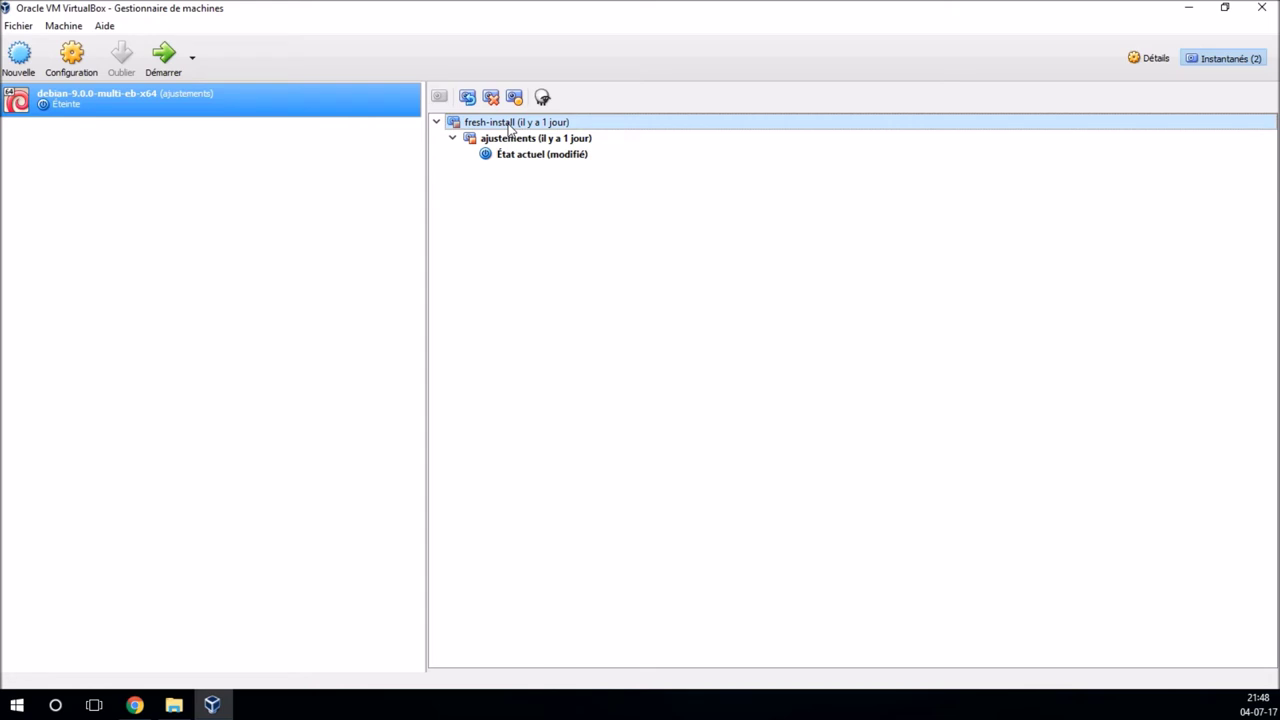
right_click(510, 123)
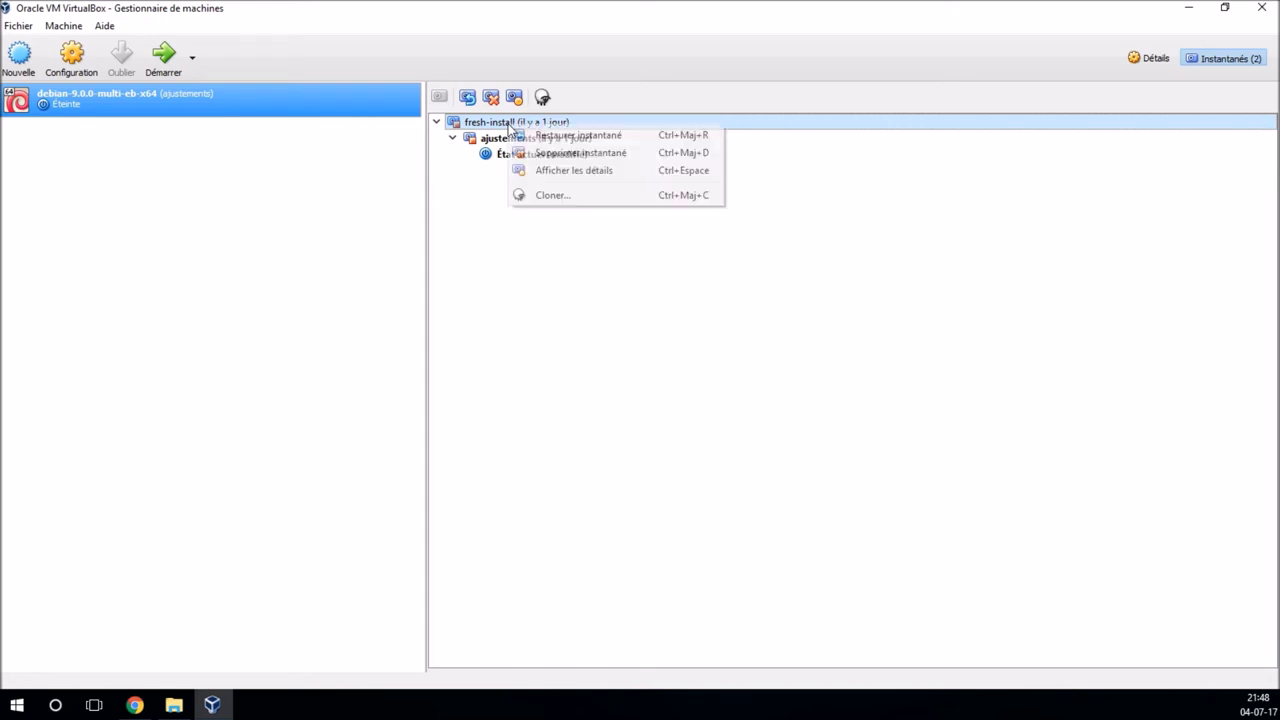
left_click(546, 178)
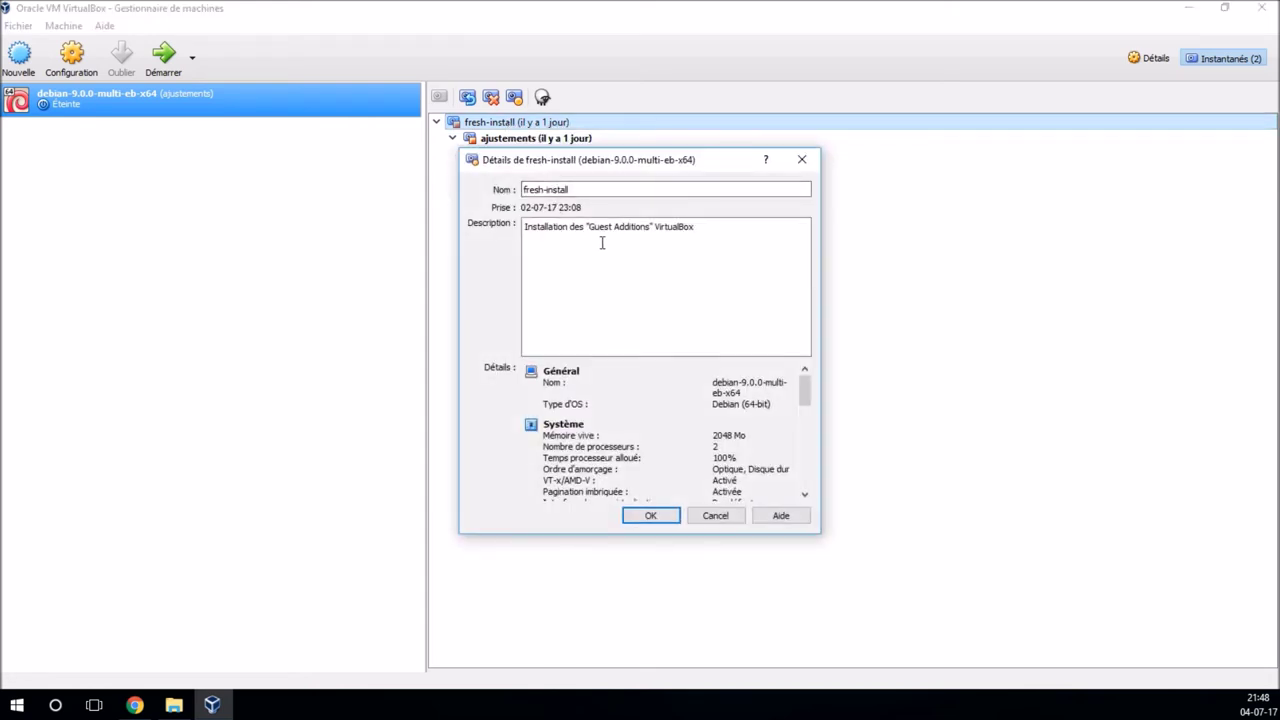
left_click(731, 514)
left_click(566, 142)
right_click(566, 142)
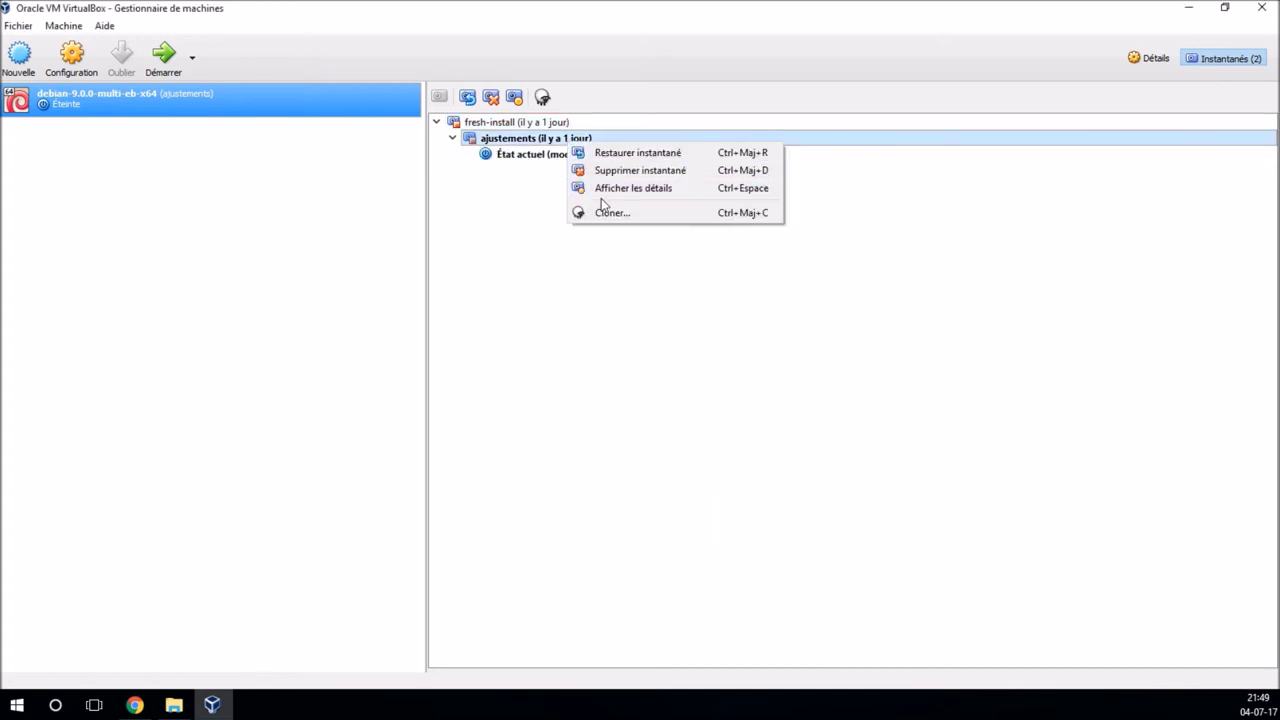
left_click(608, 189)
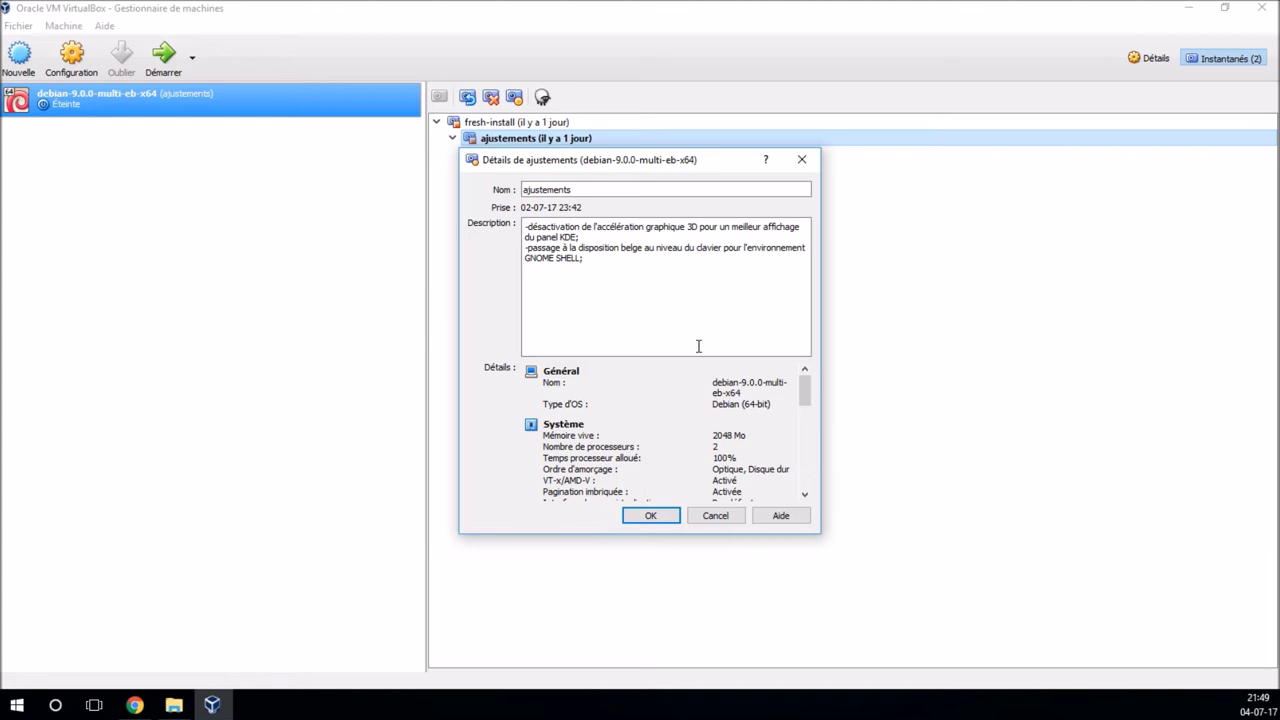
left_click(731, 519)
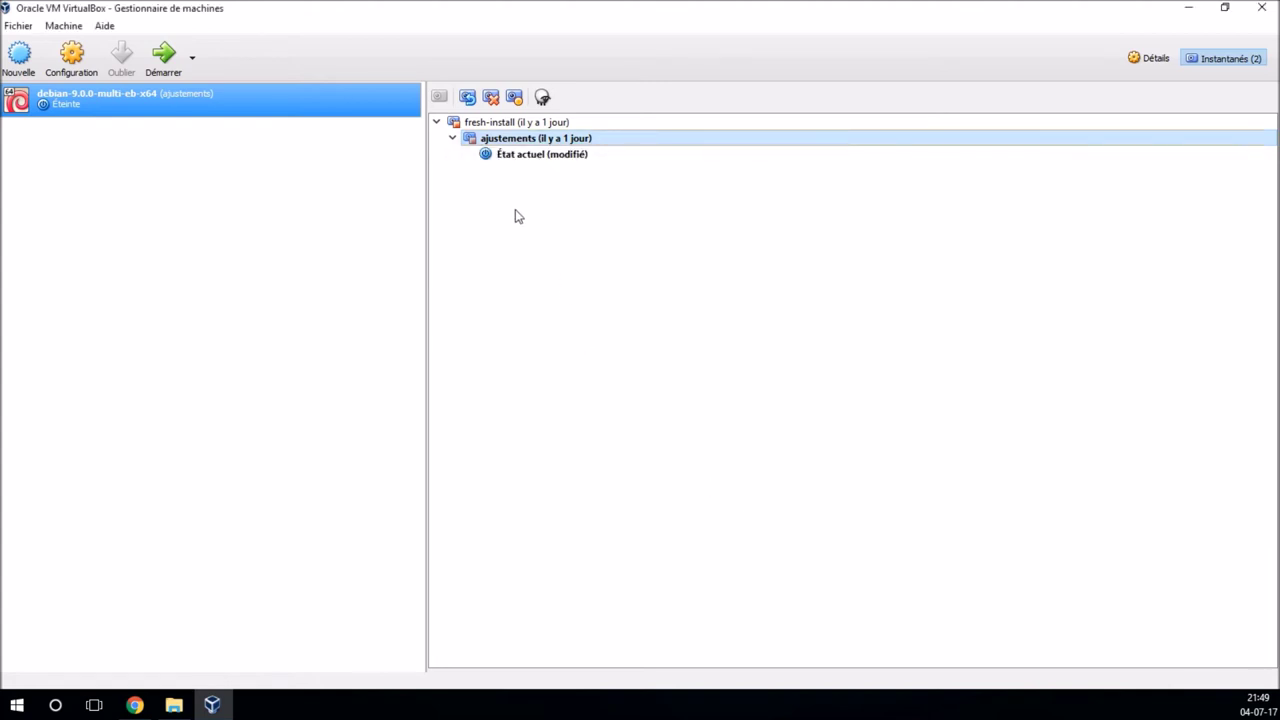
left_click(1148, 58)
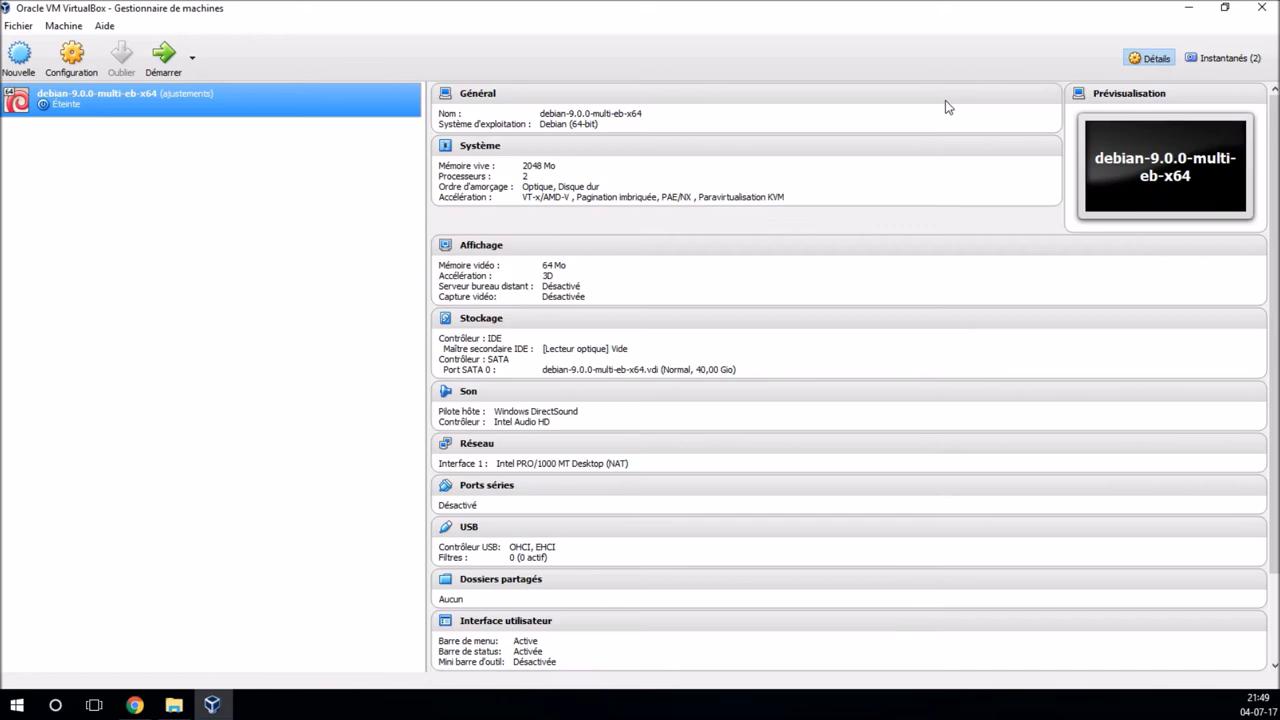
Step: Start the Debian VM in full-screen mode and select the Cinnamon session at login
left_click(155, 57)
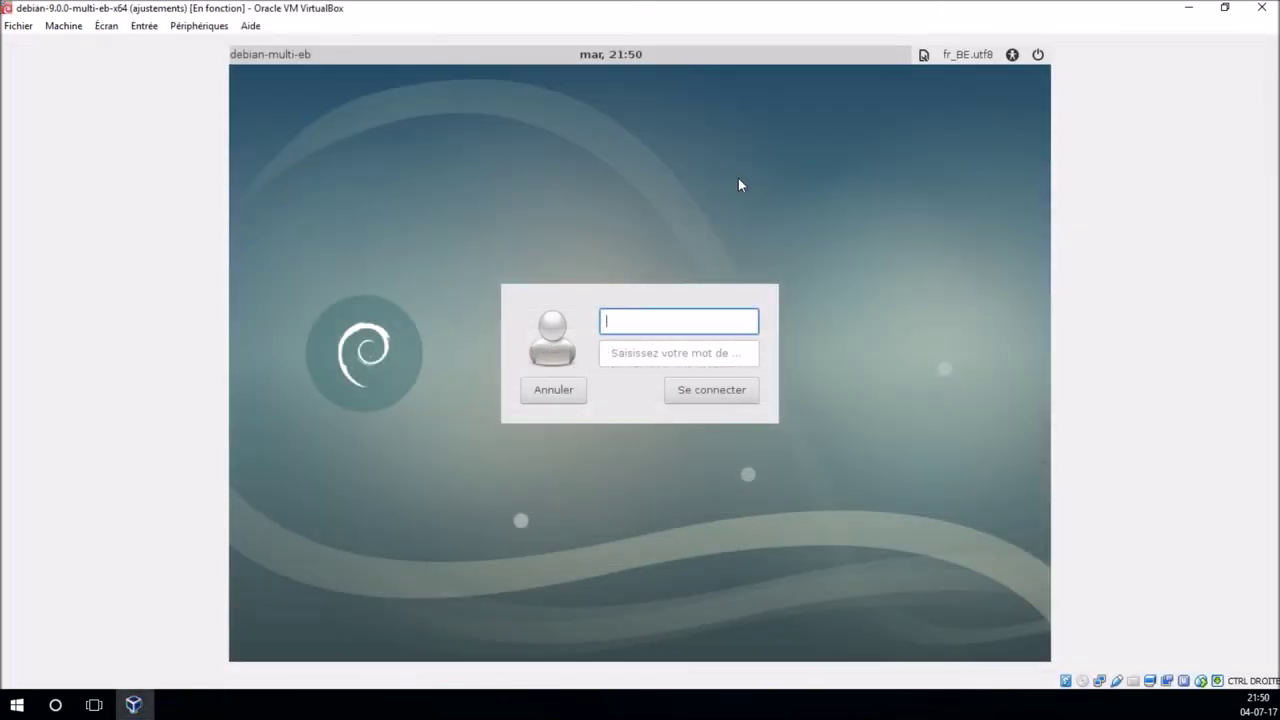
key("ctrl+f")
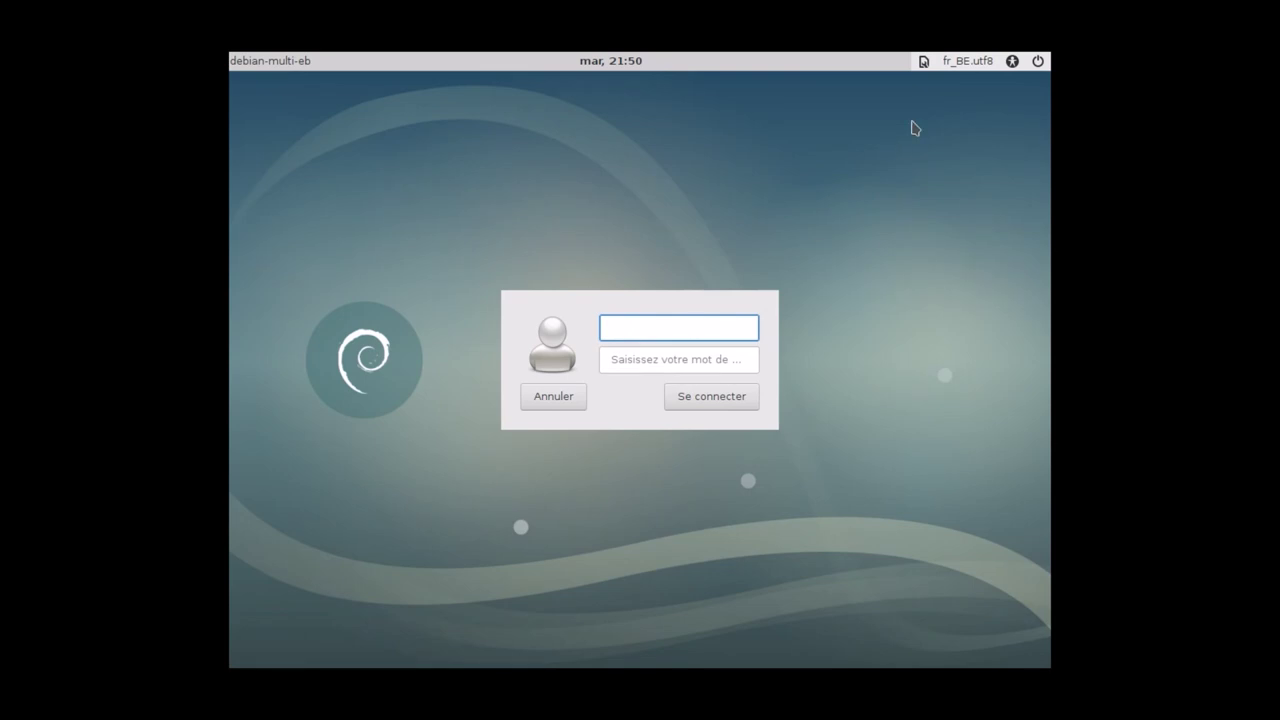
left_click(923, 61)
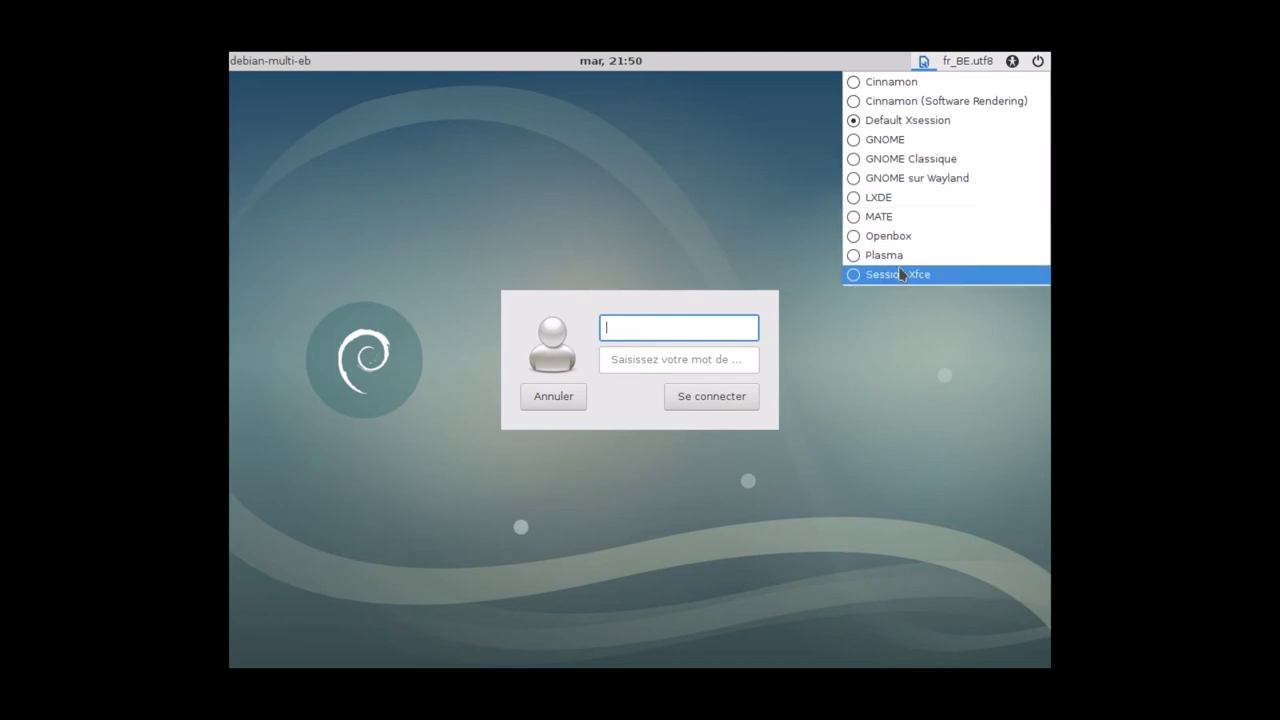
left_click(893, 84)
Step: Enter the username and account password to log in to Cinnamon
type("bblx")
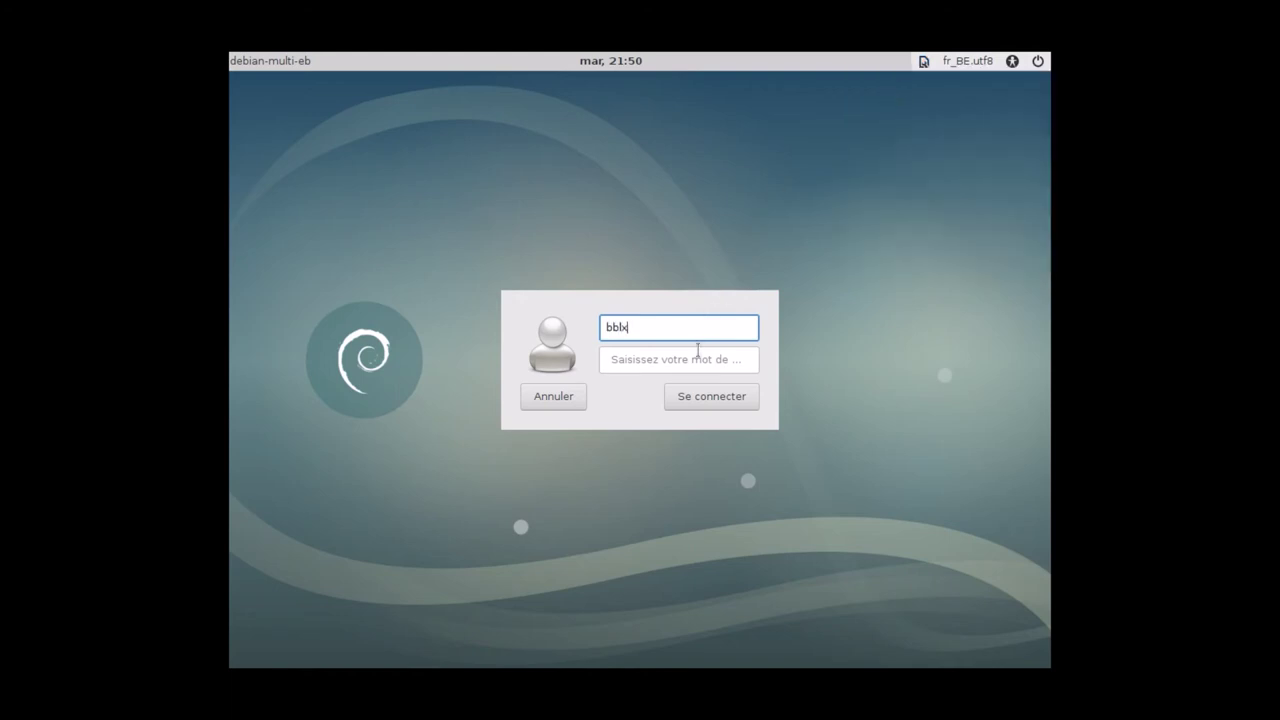
left_click(698, 360)
type("••••••")
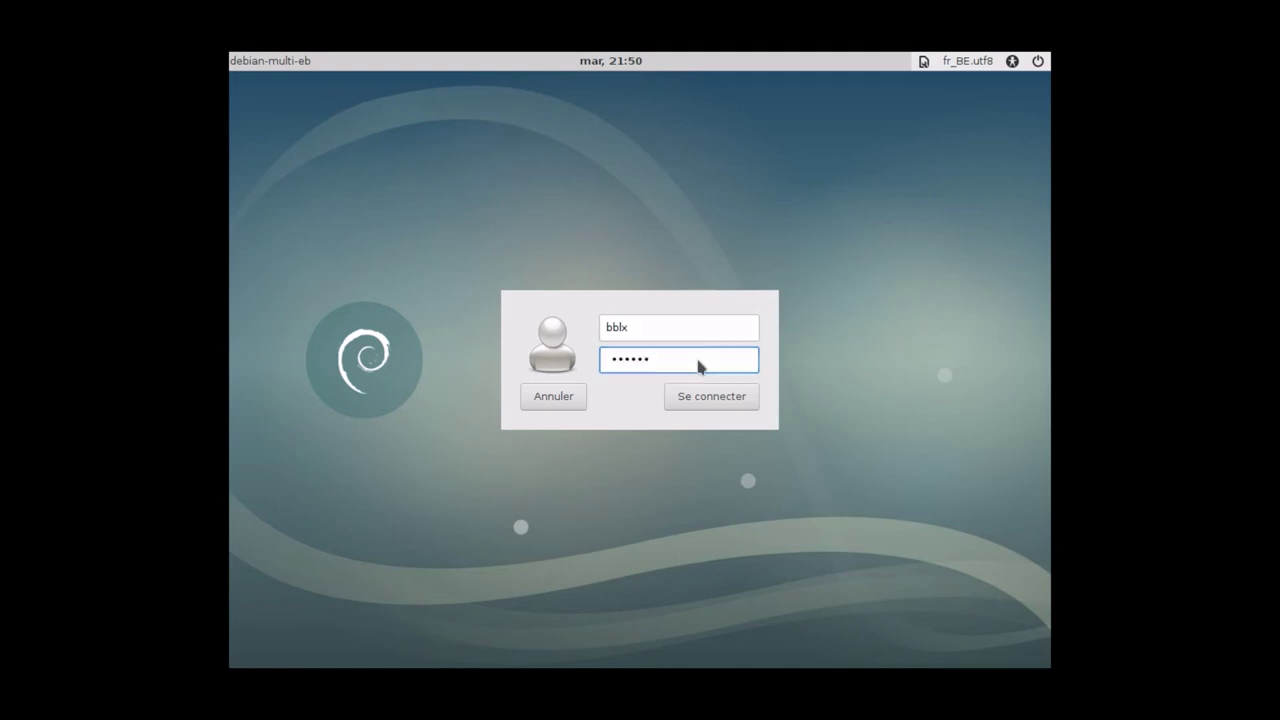
key("Return")
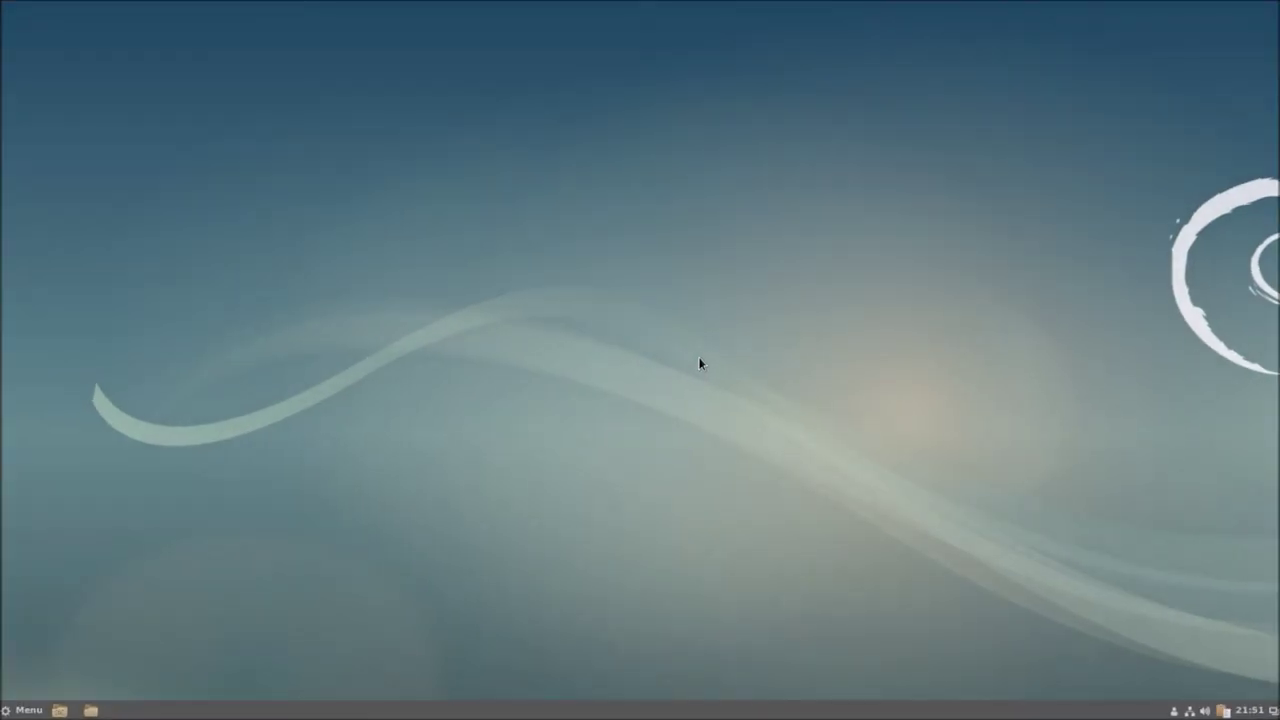
left_click(27, 711)
Step: Cancel the Quit dialog, then log out via the tray user menu's Se déconnecter and Fermer la session
left_click(29, 600)
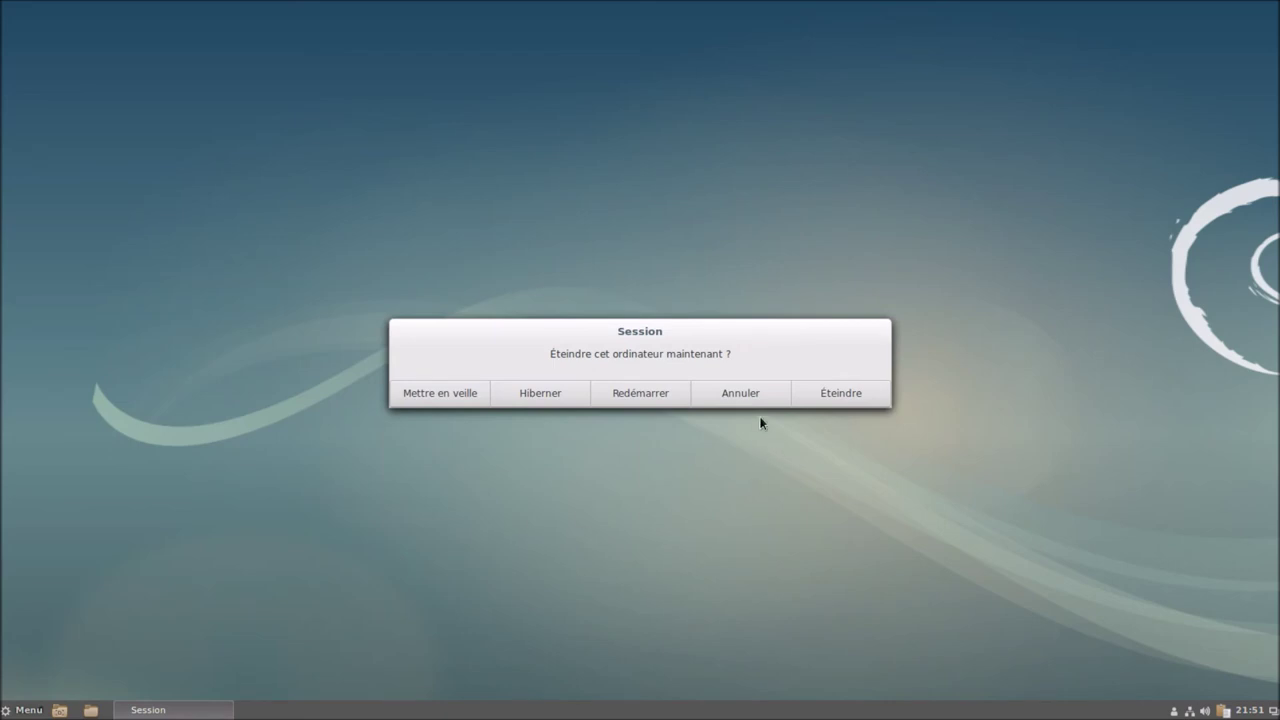
left_click(764, 400)
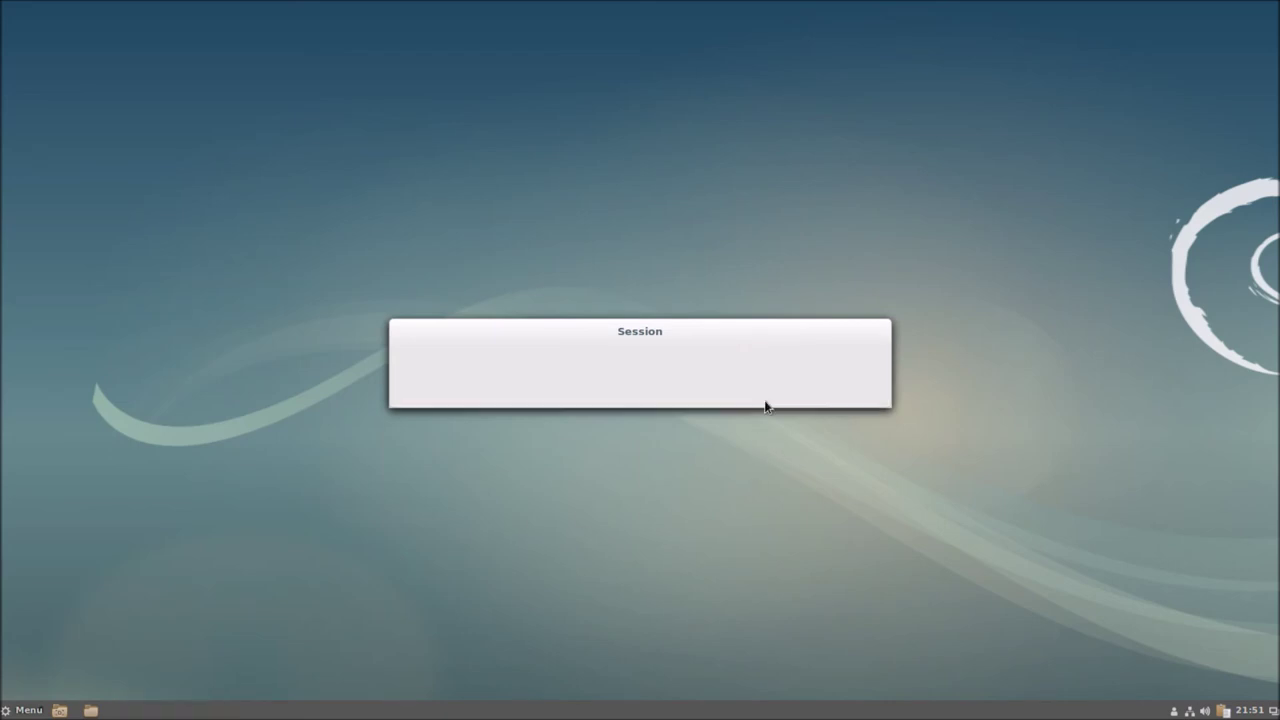
left_click(1180, 712)
left_click(1154, 638)
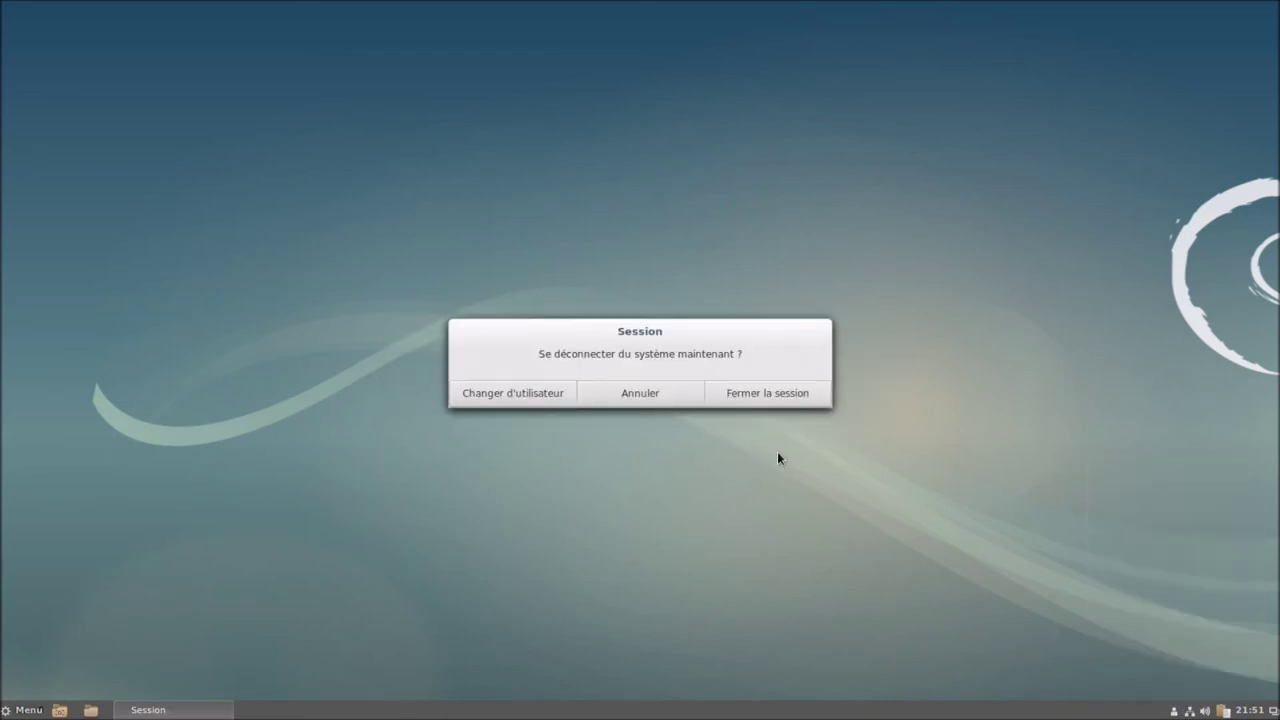
left_click(763, 393)
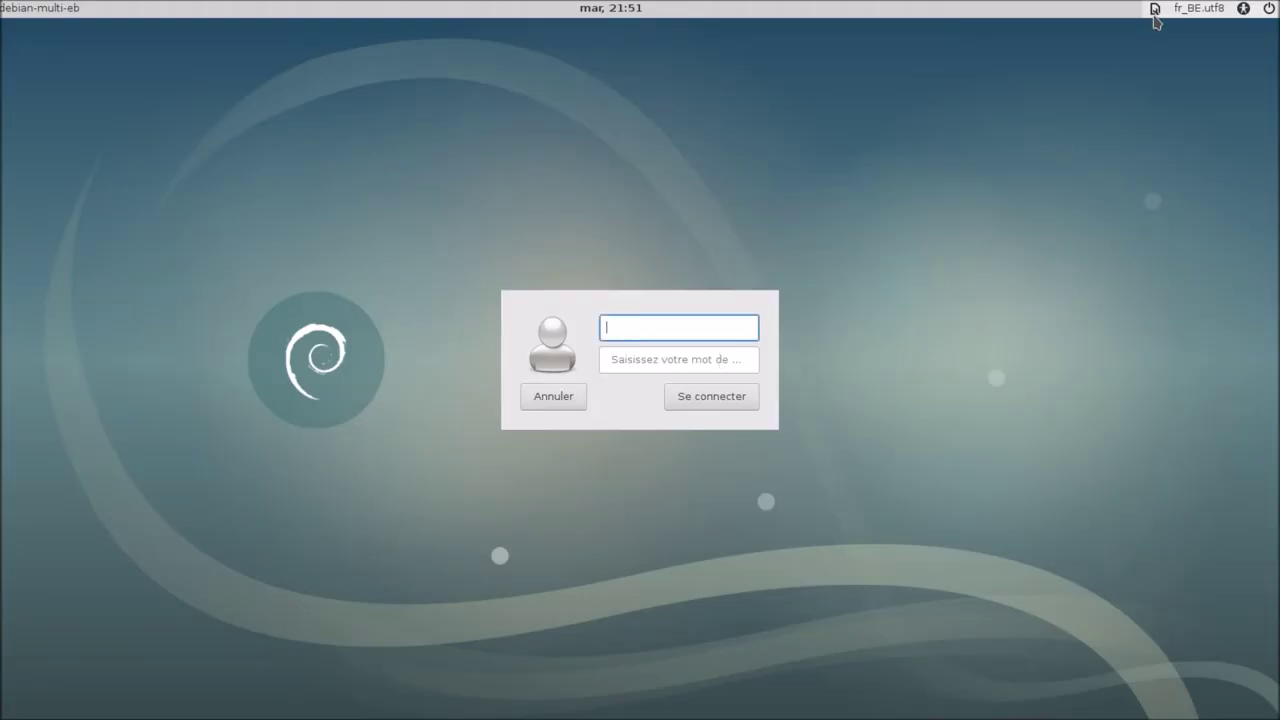
Step: Select the GNOME session at the login screen, enter the username and password, and log in
left_click(1155, 10)
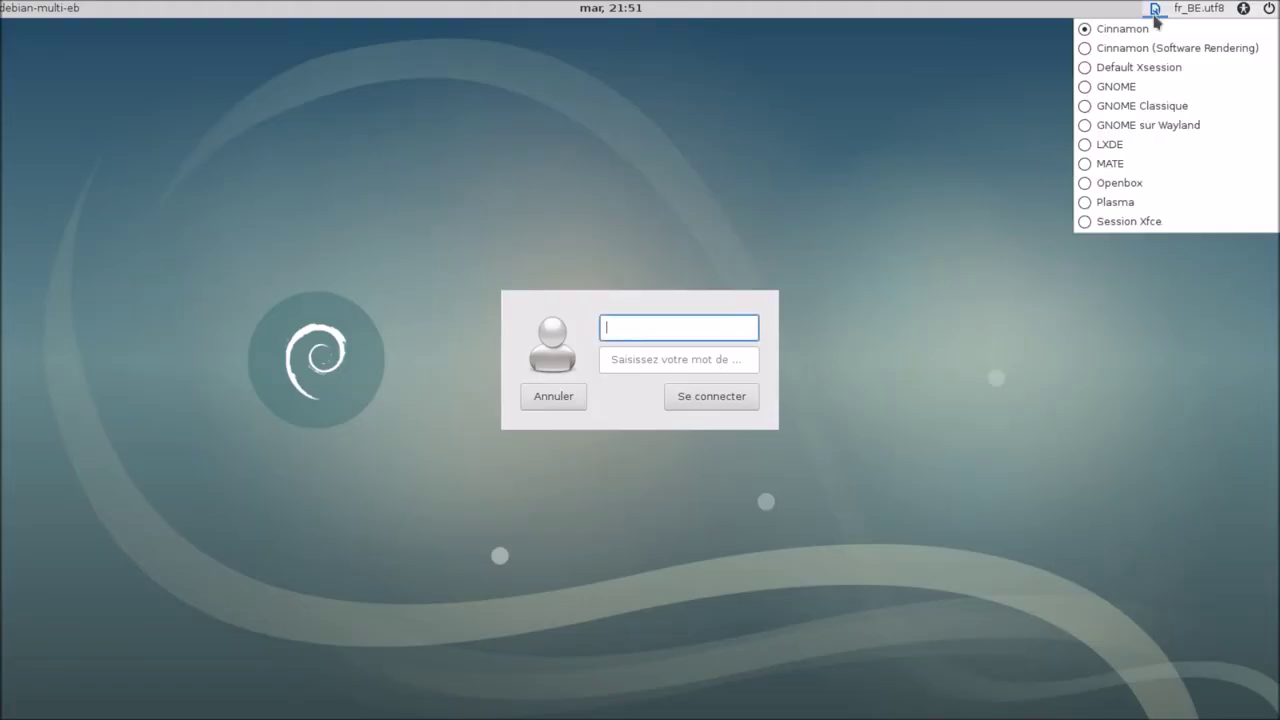
left_click(1122, 87)
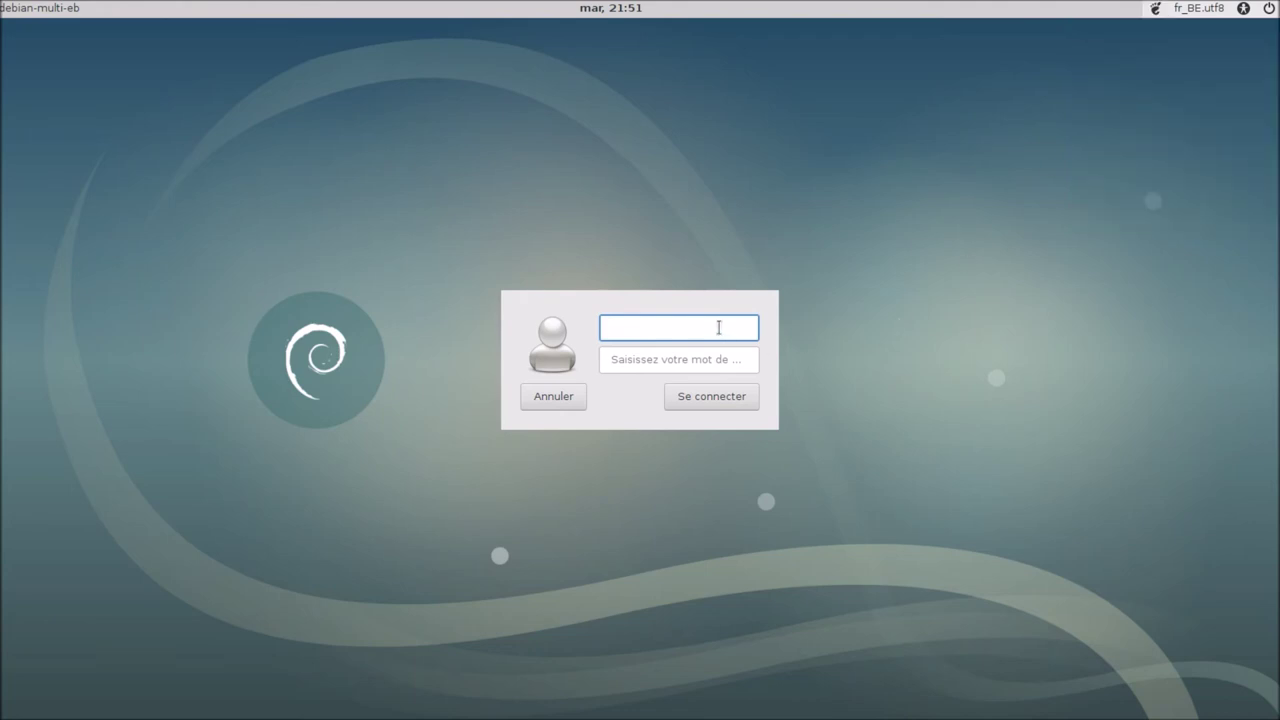
type("bblx")
left_click(739, 360)
type("•••••••")
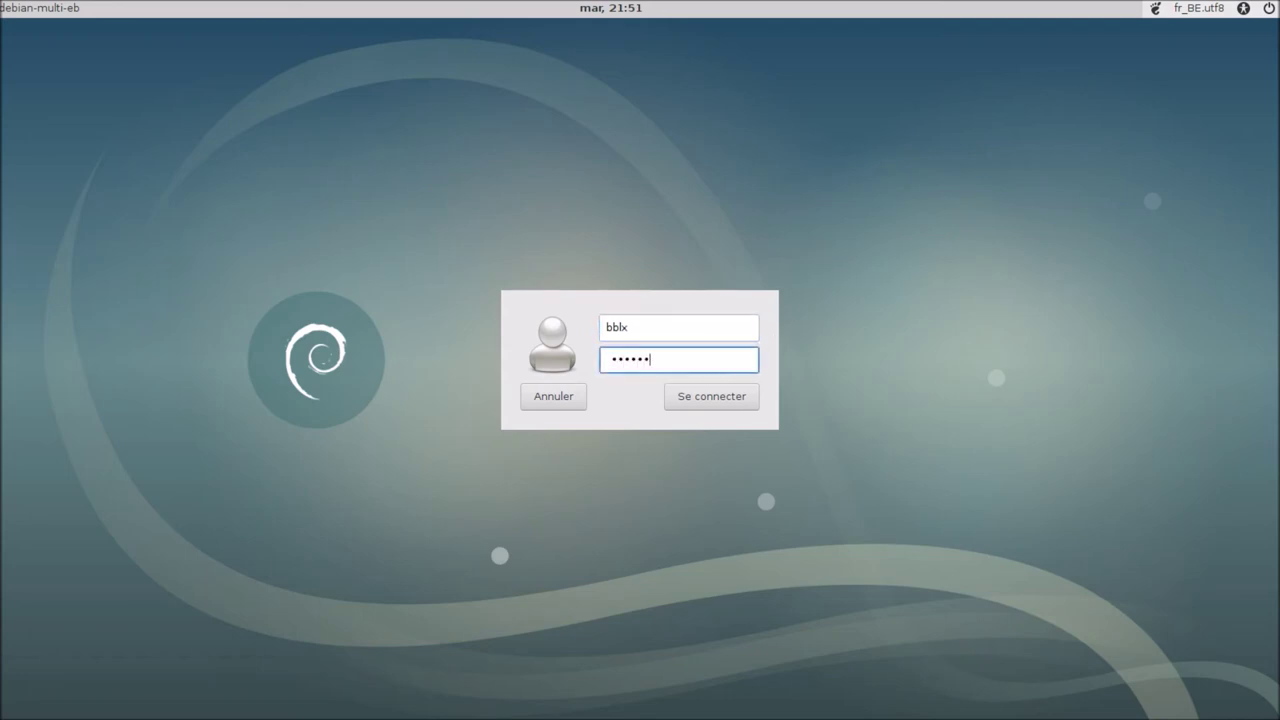
key("Return")
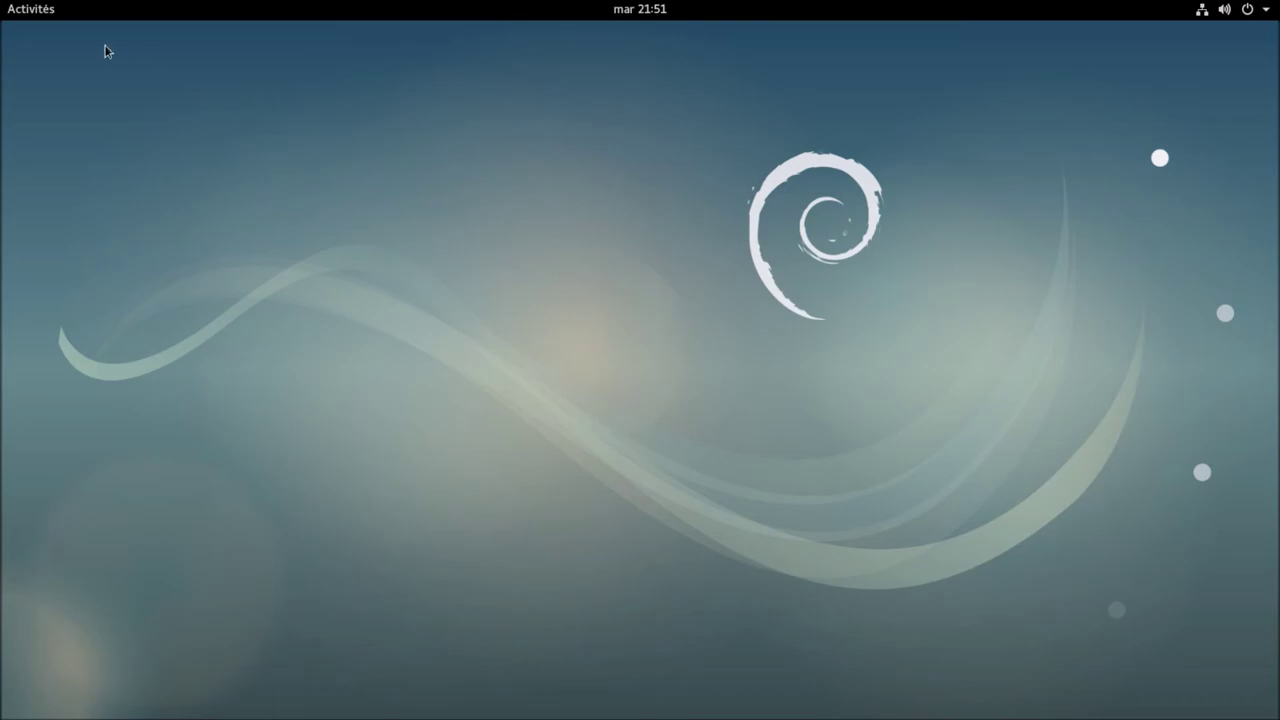
Step: Scroll through the GNOME application grid from Activités, close the overview, and open the system menu
left_click(48, 18)
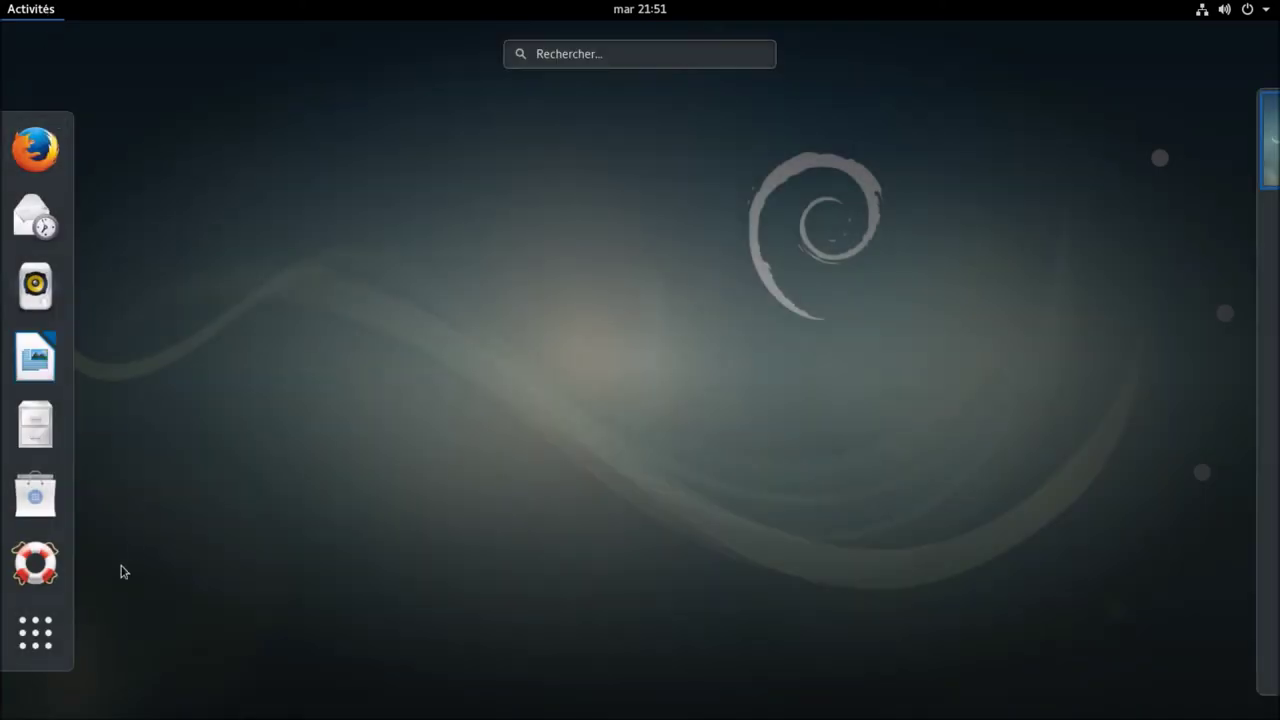
left_click(50, 633)
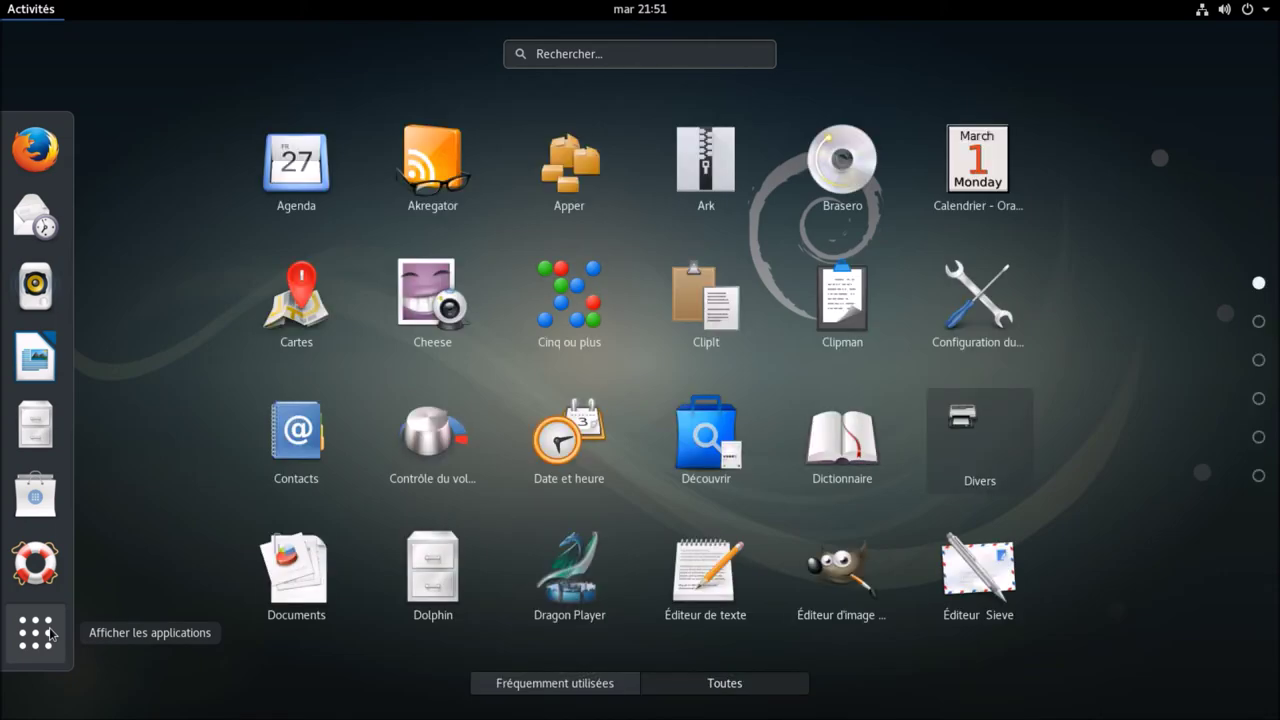
scroll(555, 514, "down", 3)
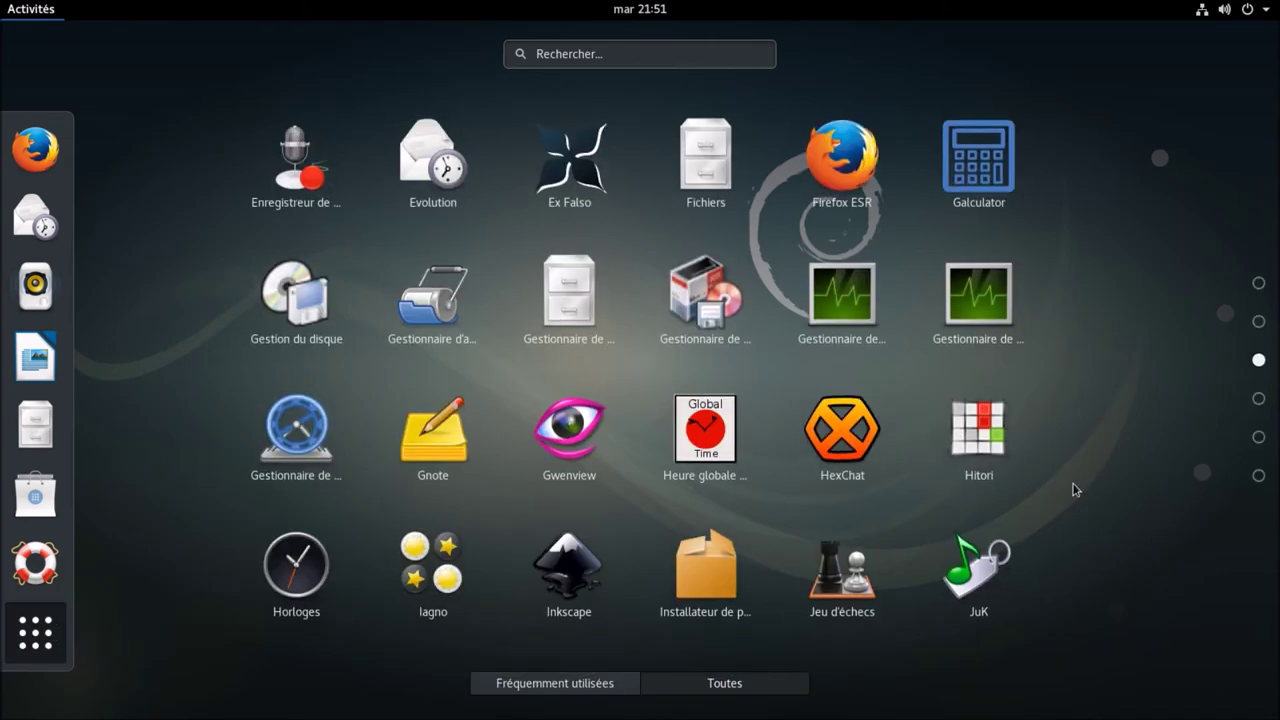
scroll(1104, 482, "down", 3)
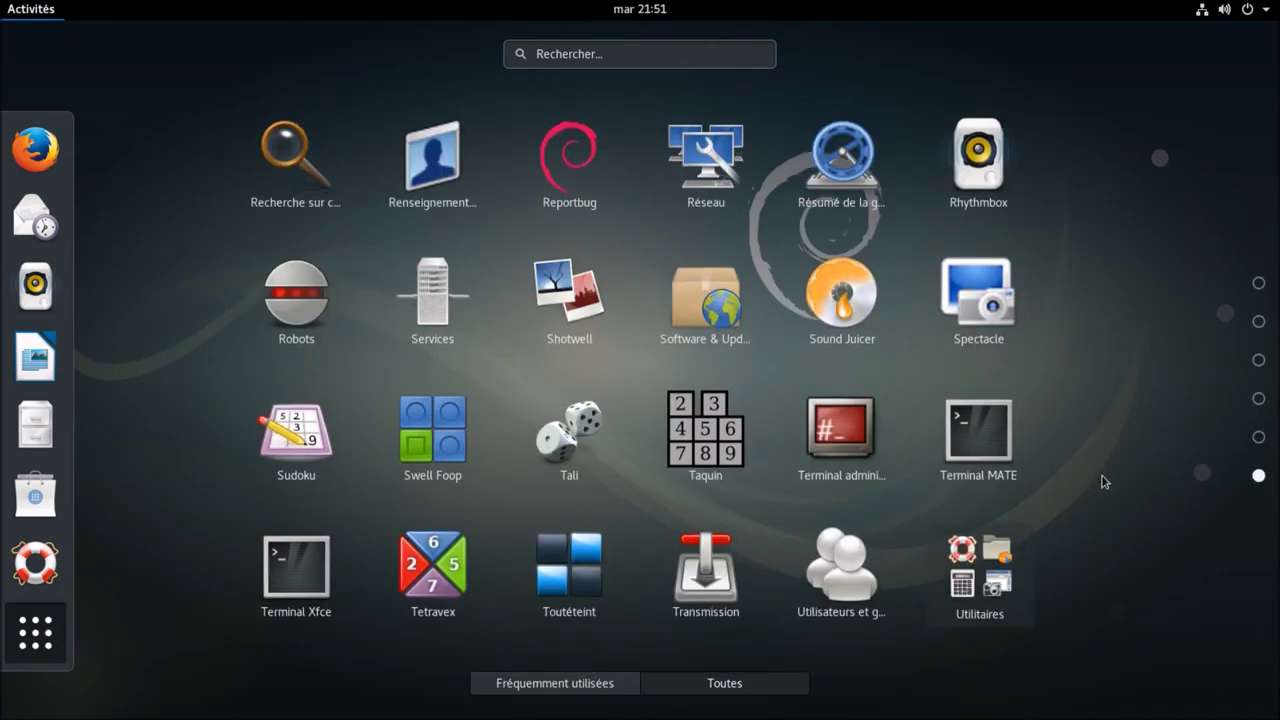
left_click(44, 17)
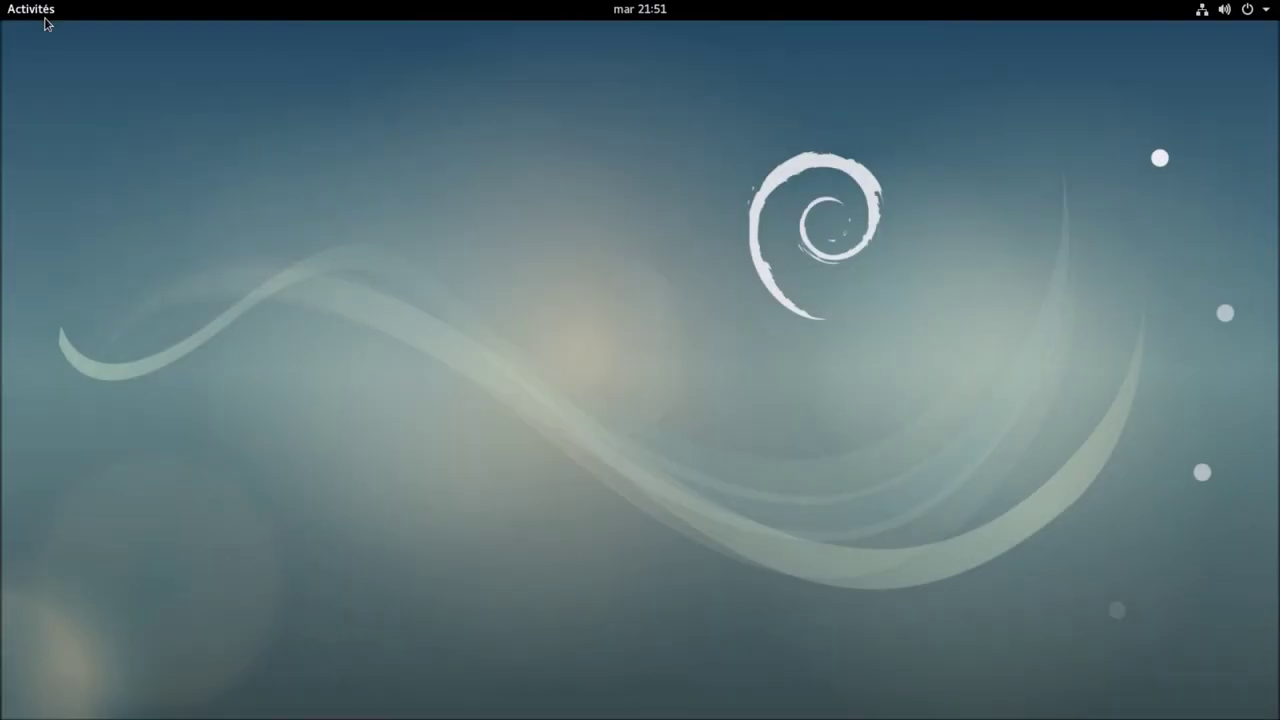
left_click(1264, 10)
Step: Log out of GNOME through the account's Fermer la session option and confirm
left_click(1165, 138)
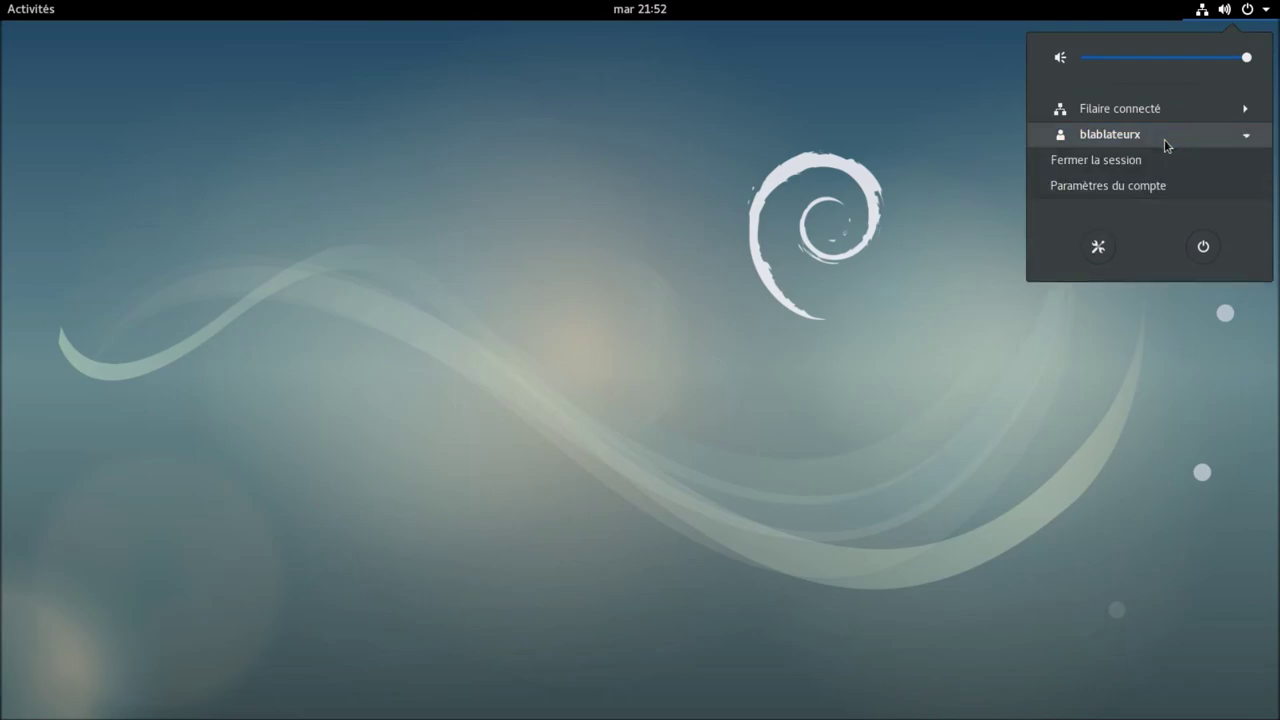
left_click(1150, 163)
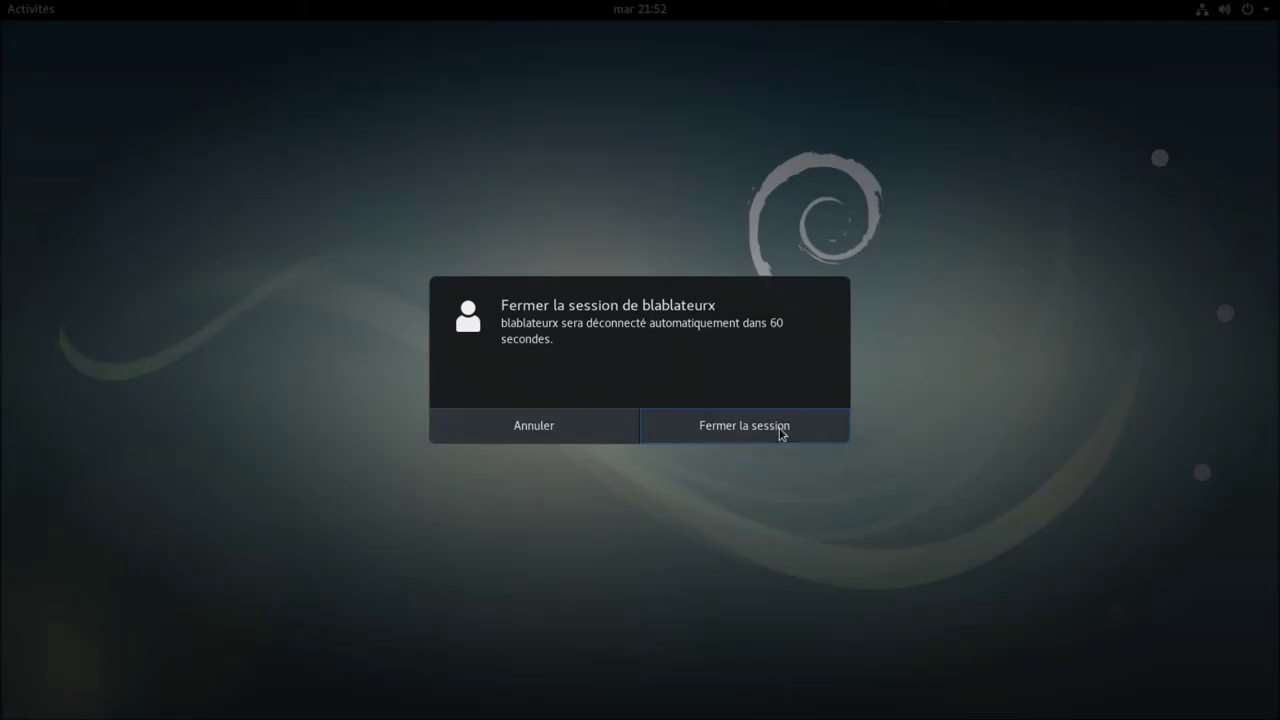
left_click(780, 430)
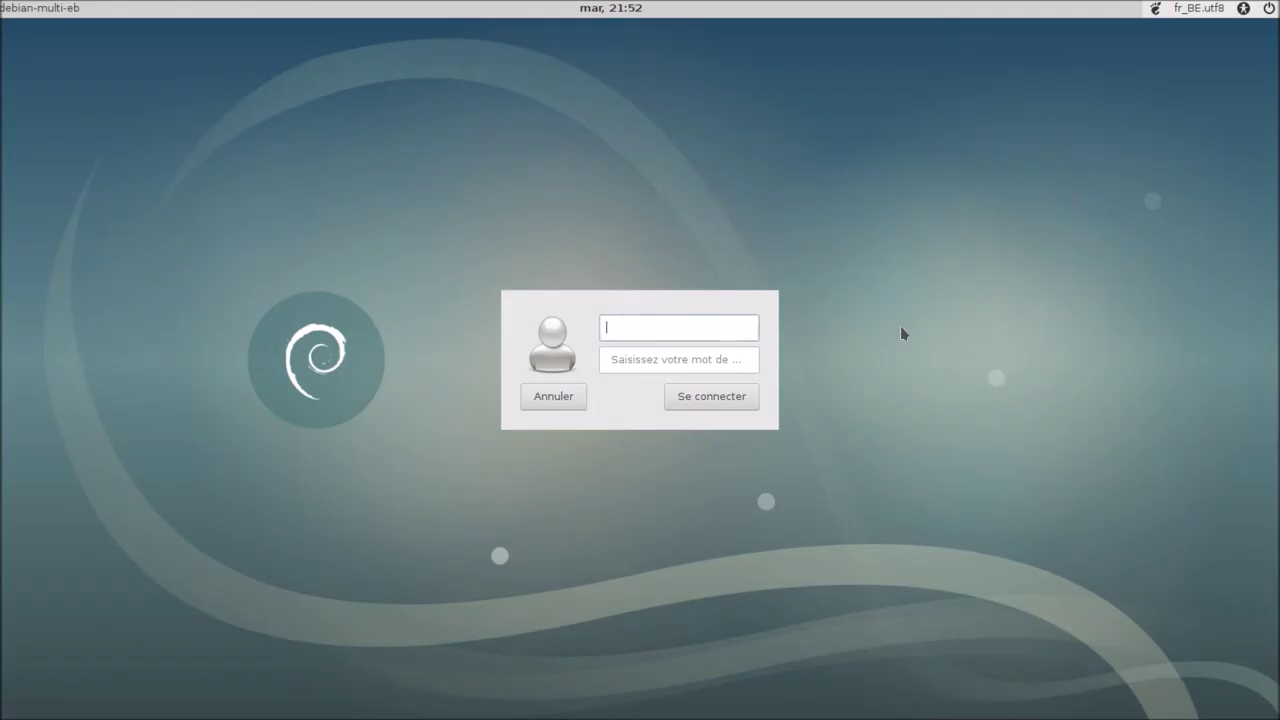
Step: Choose GNOME Classique at the login screen and sign in with the username and password
left_click(1156, 10)
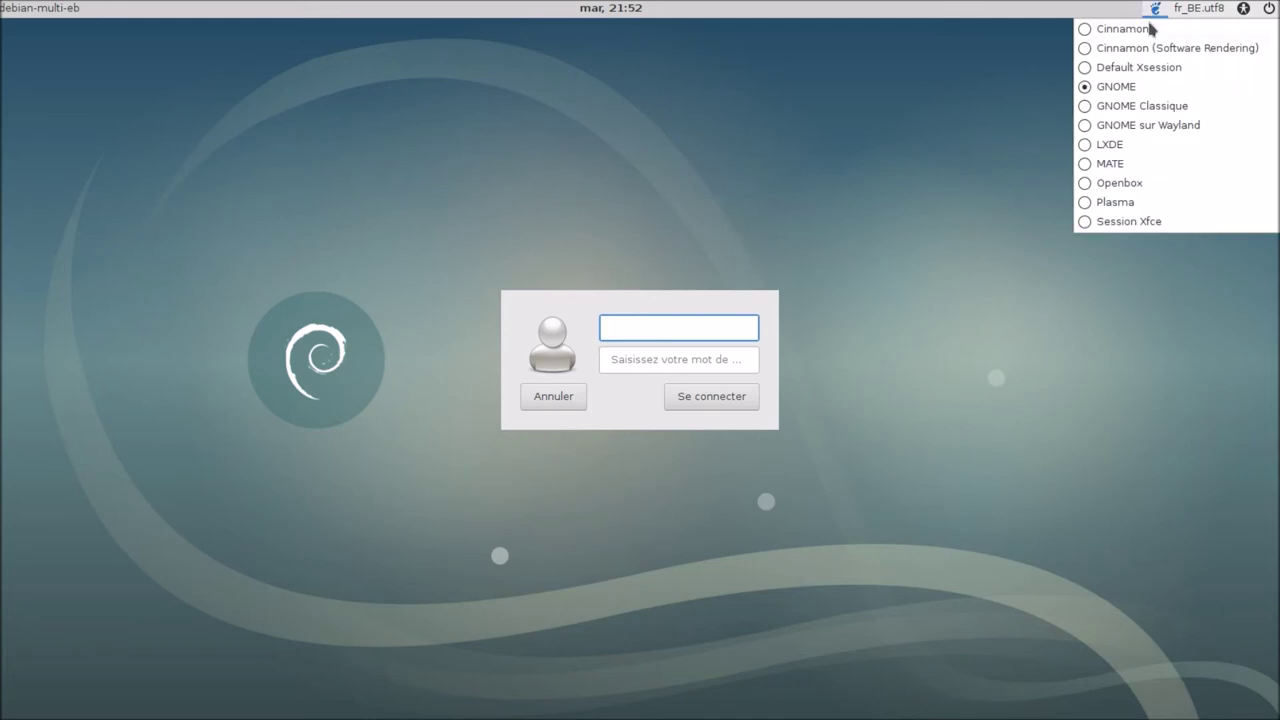
left_click(1152, 108)
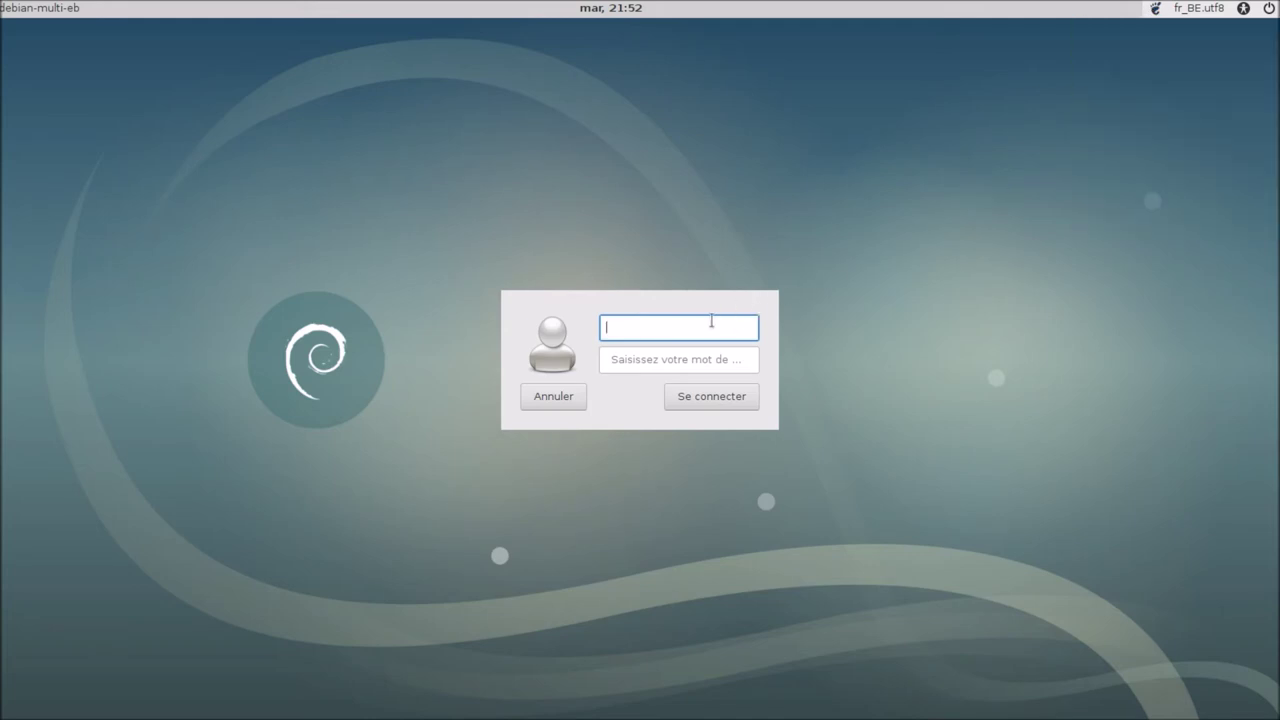
type("bblx")
left_click(727, 366)
type("••")
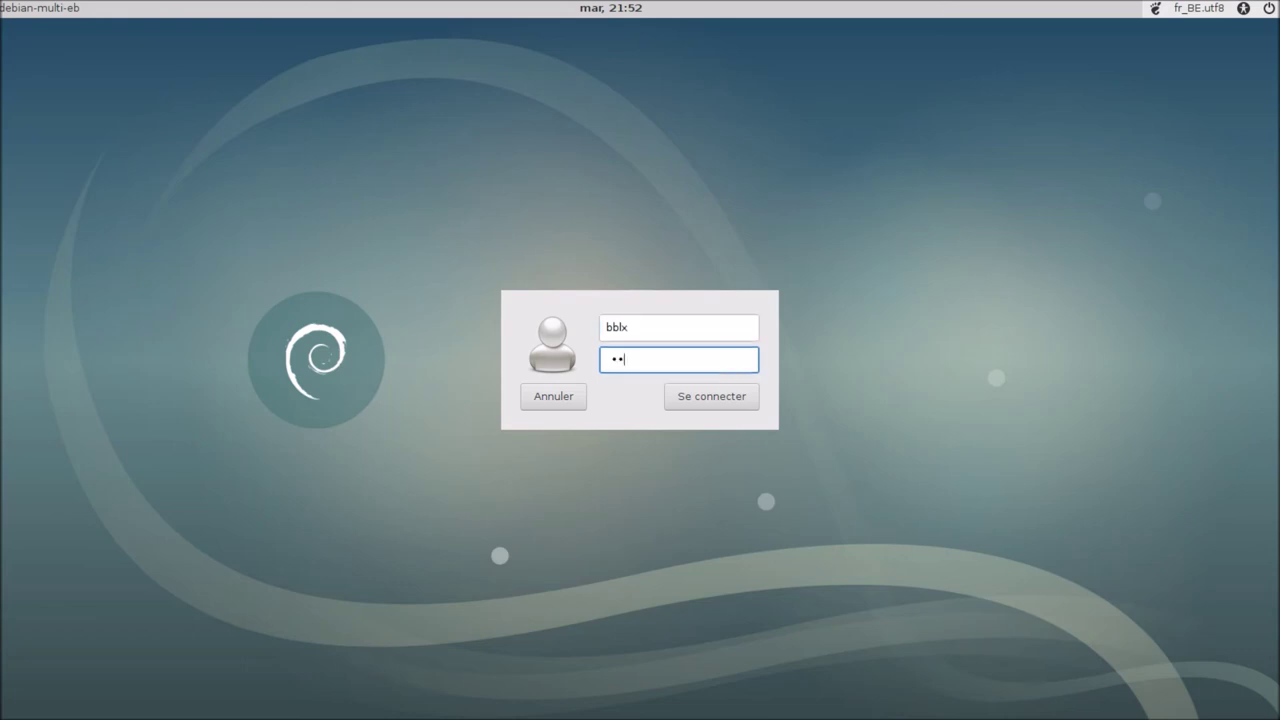
type("••••••")
key("Return")
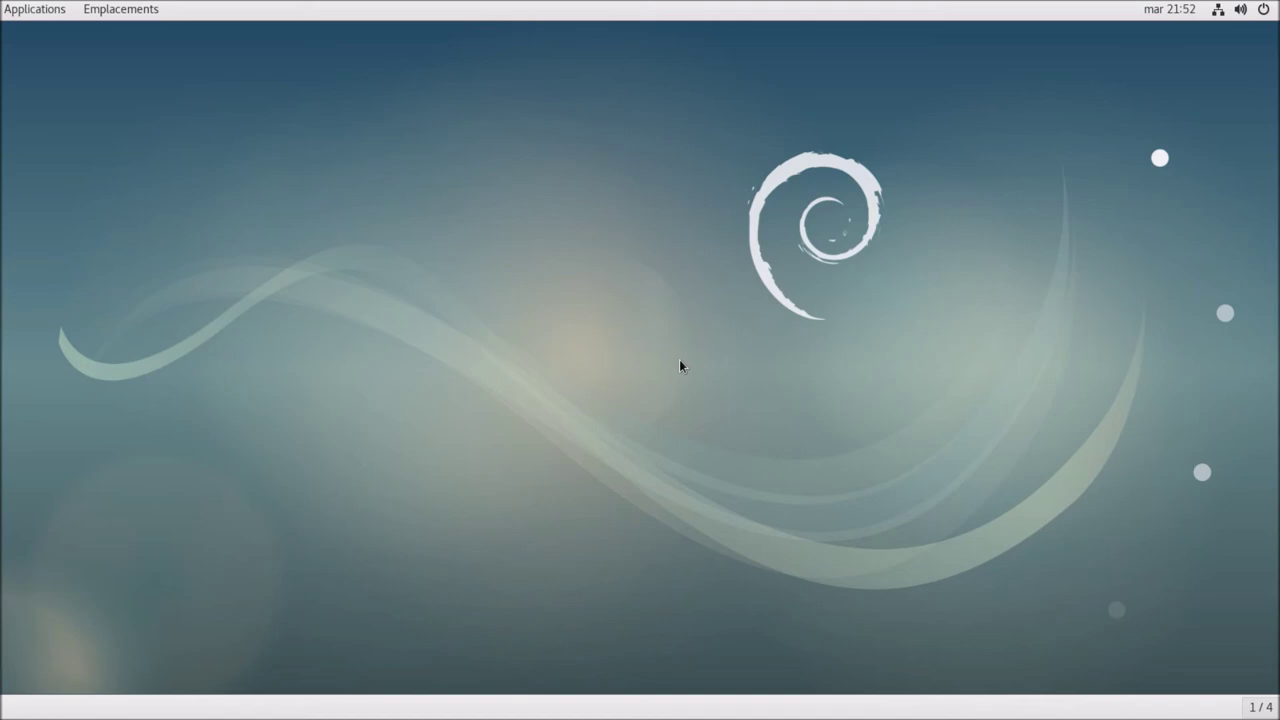
left_click(50, 13)
Step: Close the Places menu and log out of GNOME Classique via the system menu, confirming
mouse_move(106, 20)
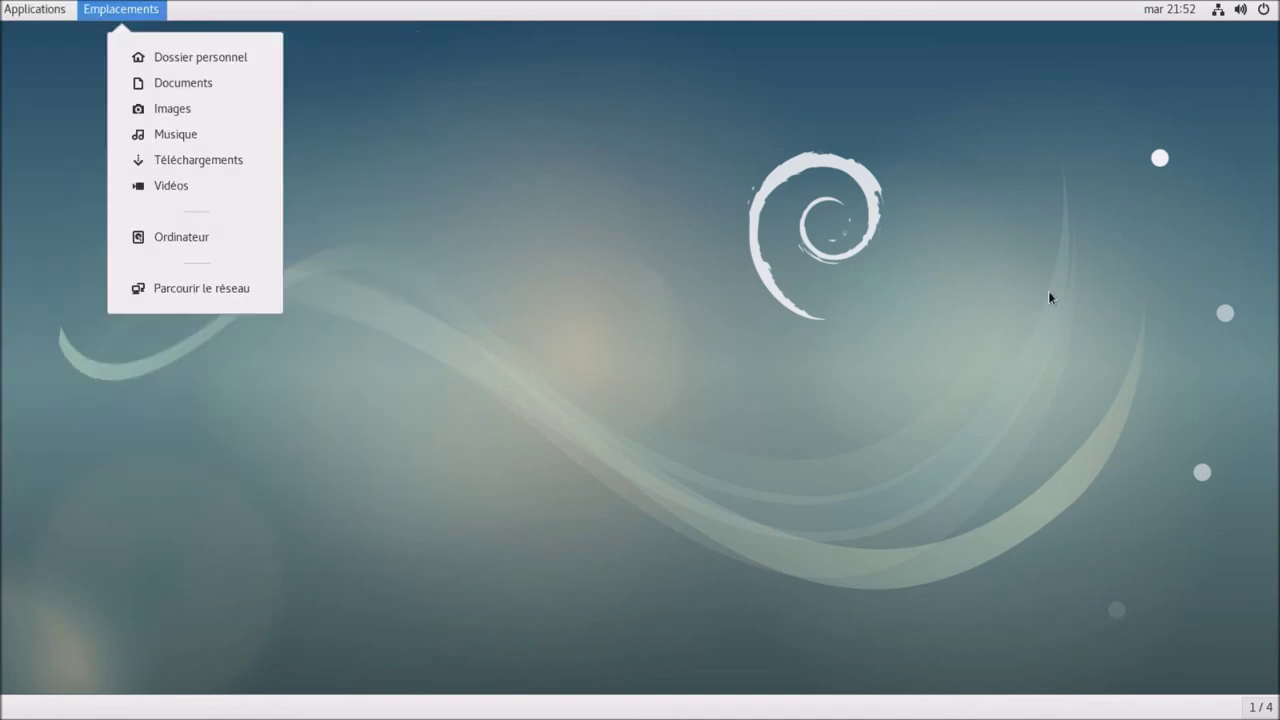
left_click(1217, 144)
left_click(1263, 13)
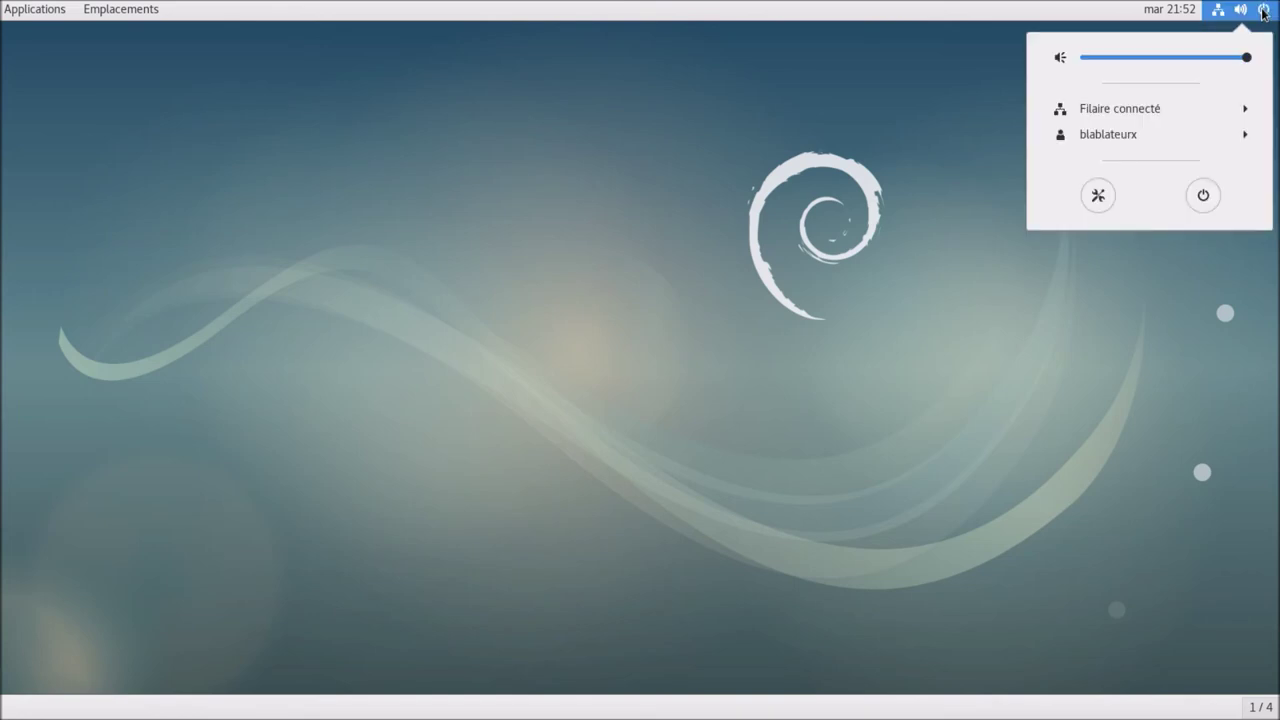
left_click(1189, 134)
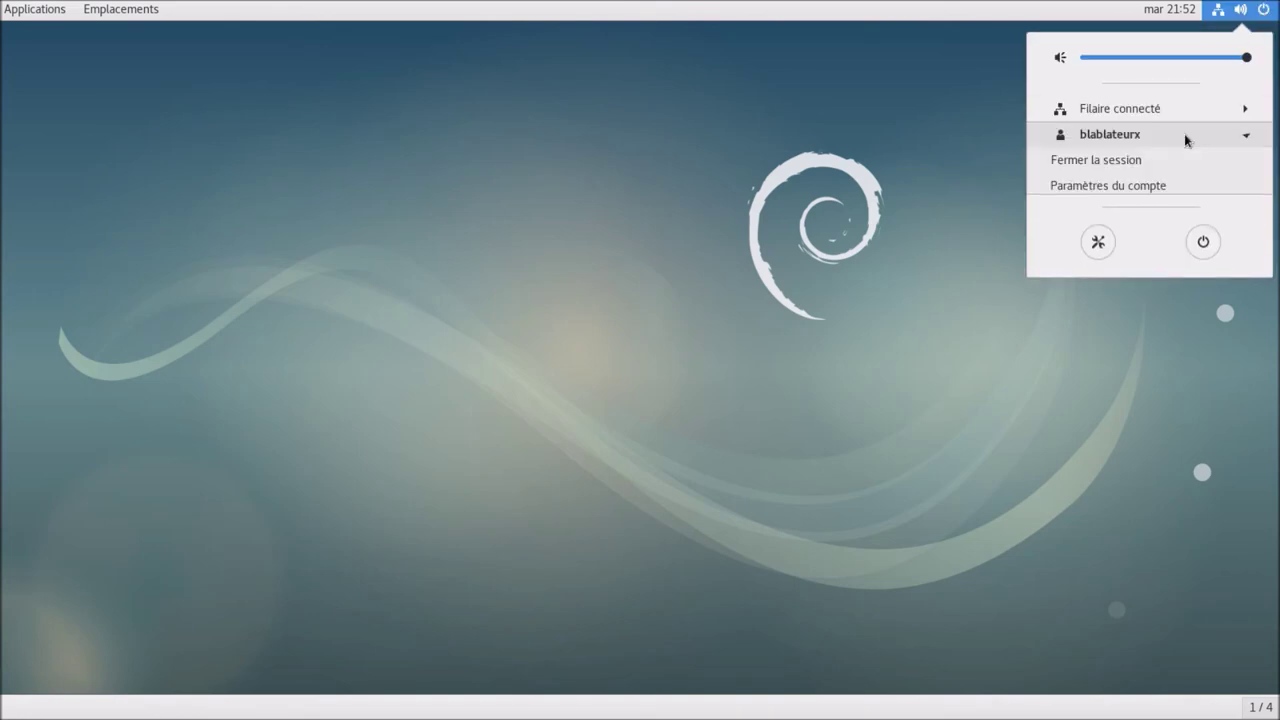
left_click(1129, 163)
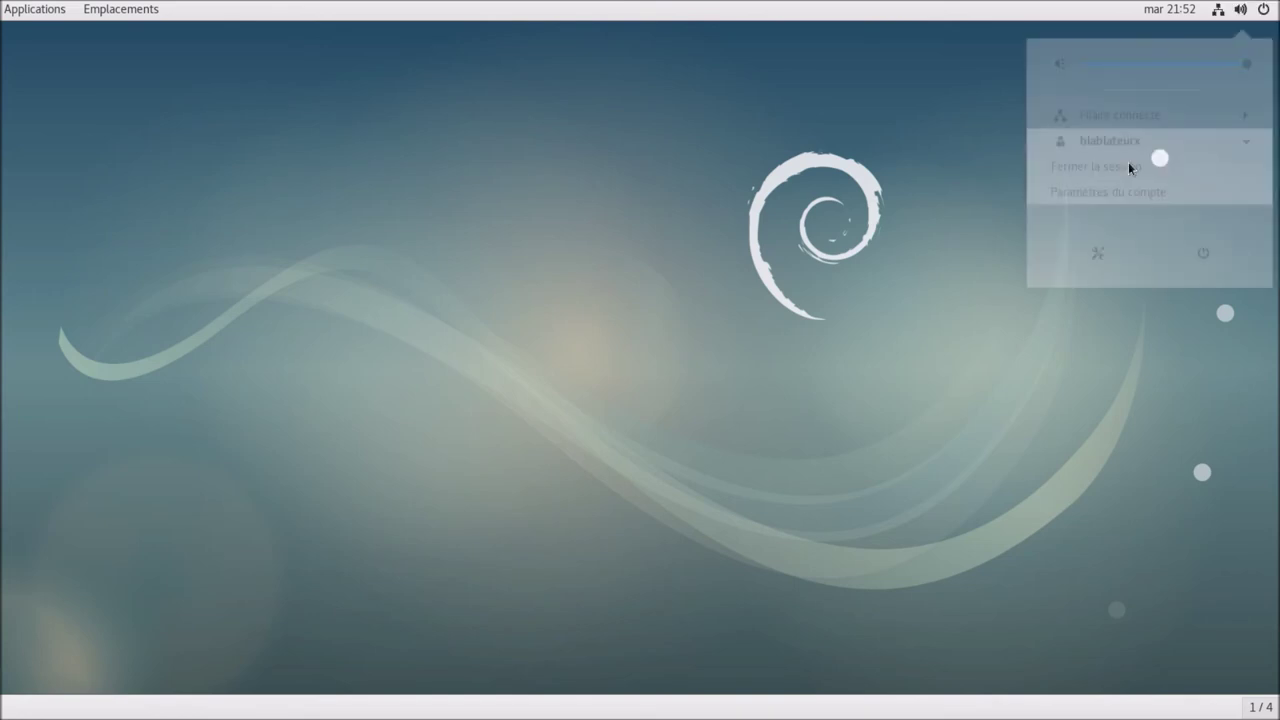
left_click(803, 423)
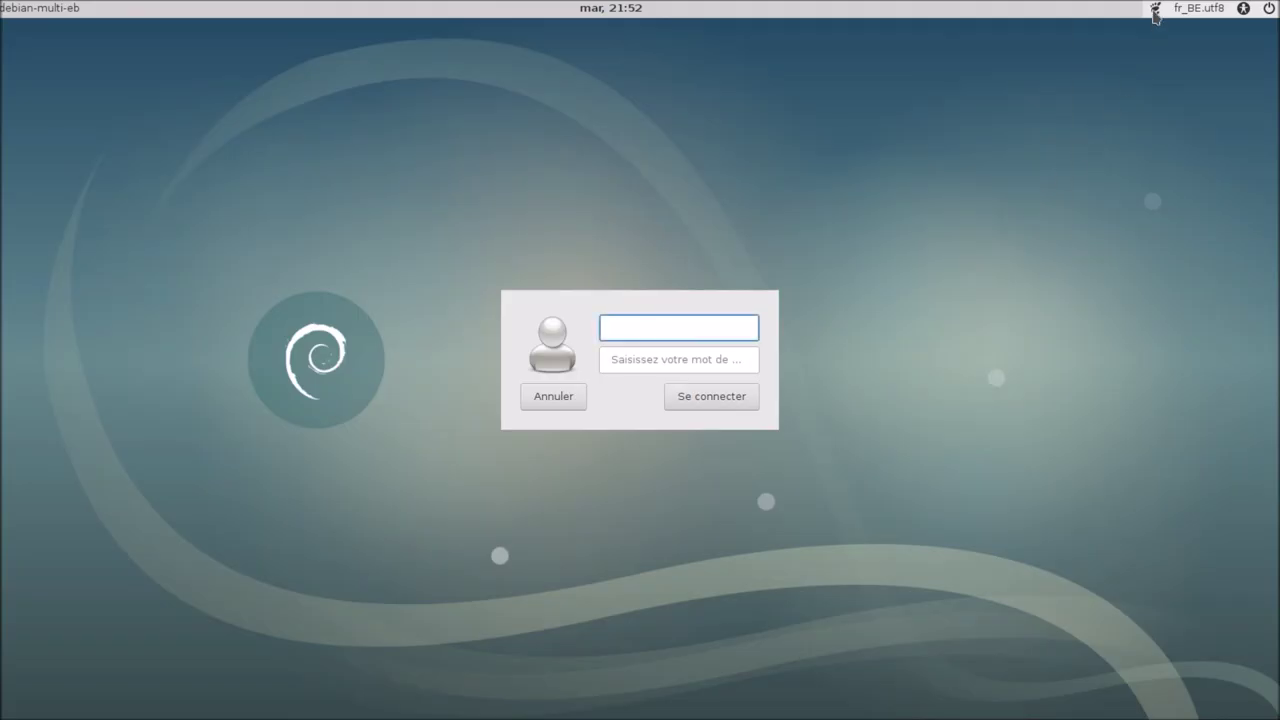
Step: Choose the LXDE session at the login screen, enter the username and log in
left_click(1156, 12)
left_click(1121, 148)
type("bblx")
left_click(667, 363)
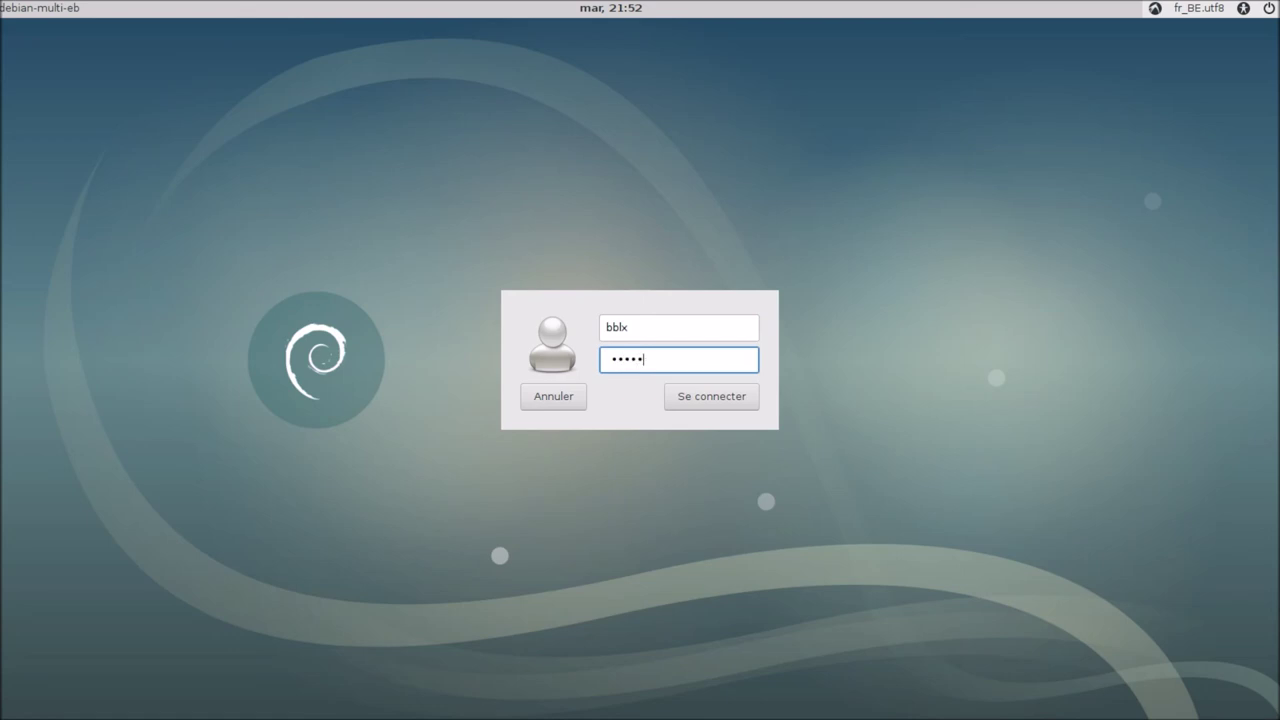
key("Return")
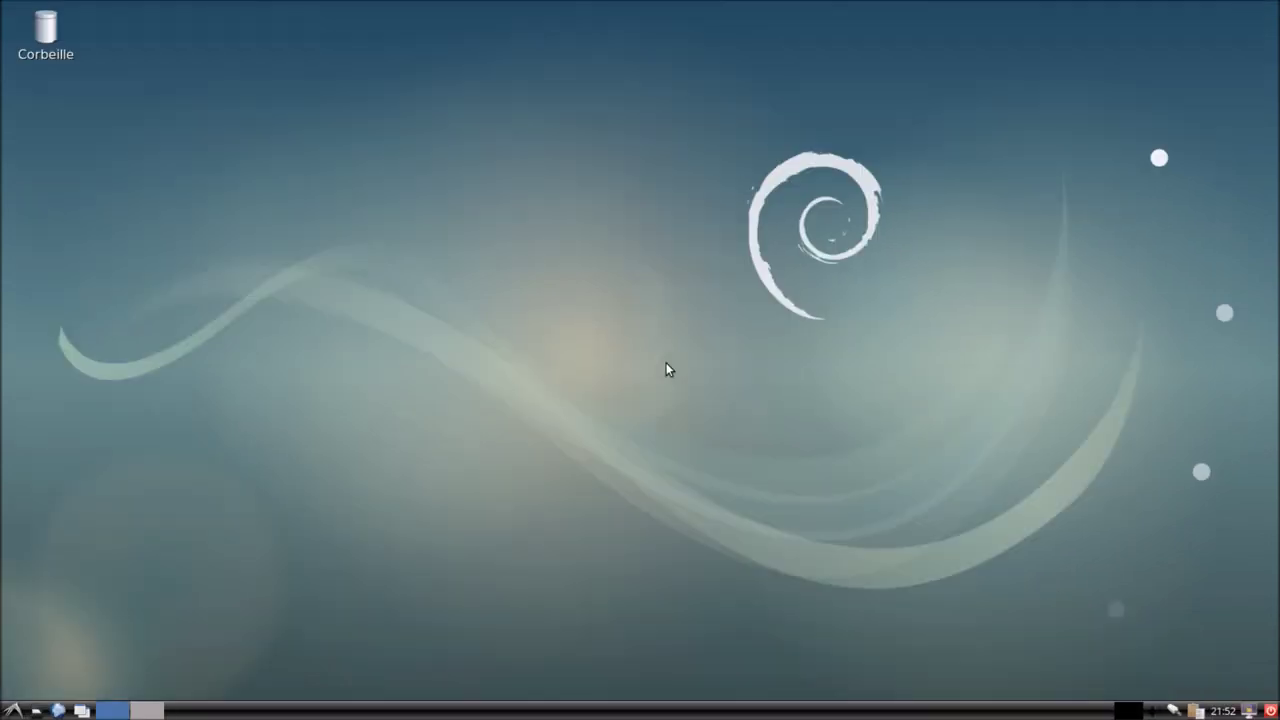
Step: Browse the LXDE menu categories, then choose Déconnexion and confirm Se déconnecter
left_click(14, 710)
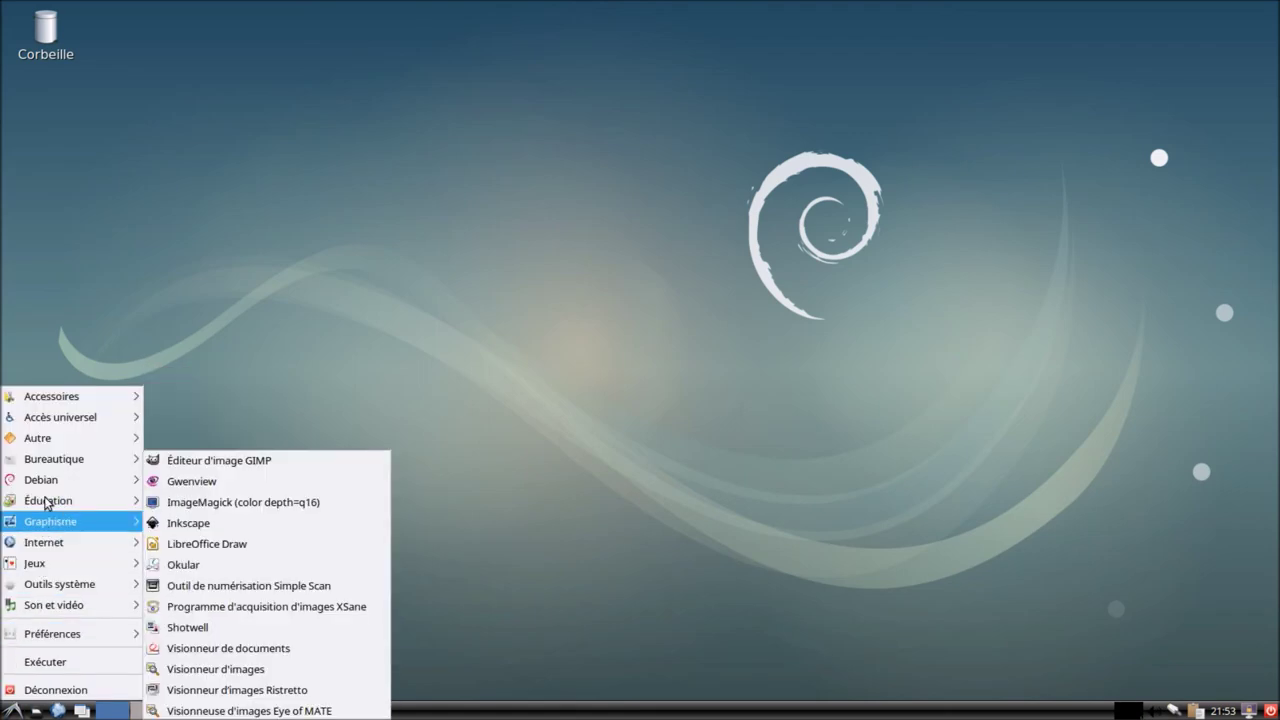
mouse_move(45, 490)
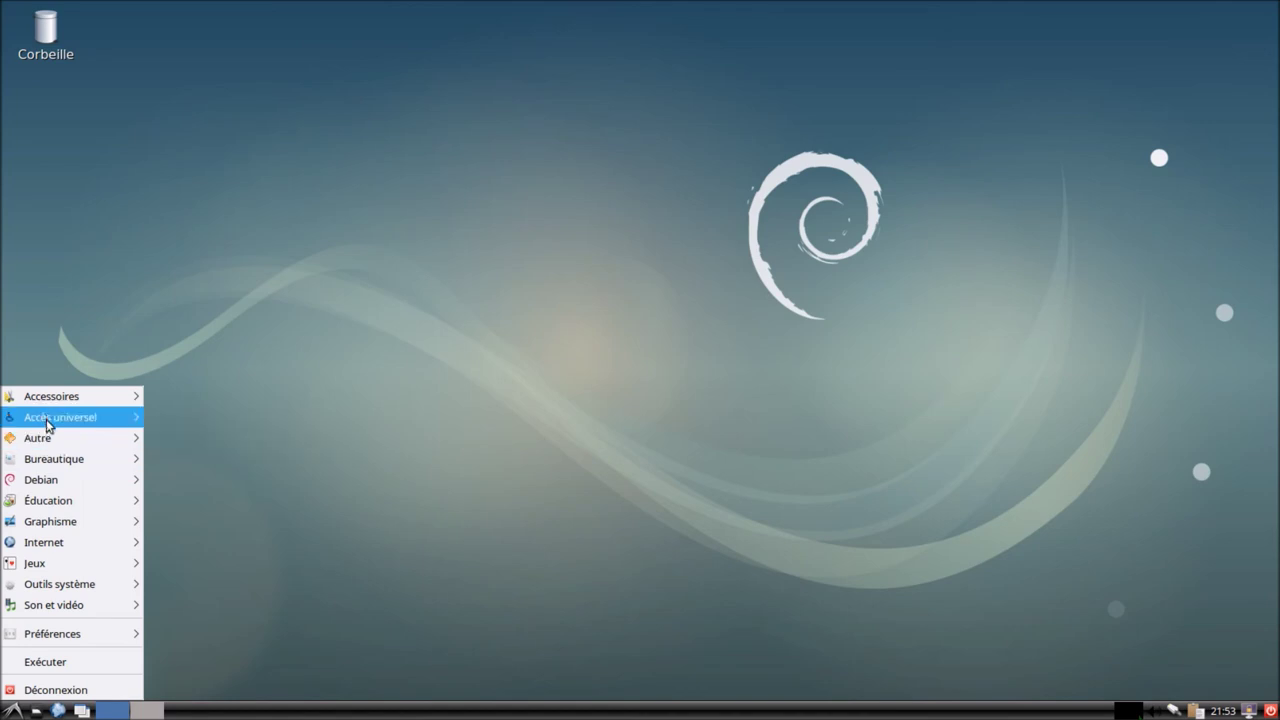
mouse_move(46, 409)
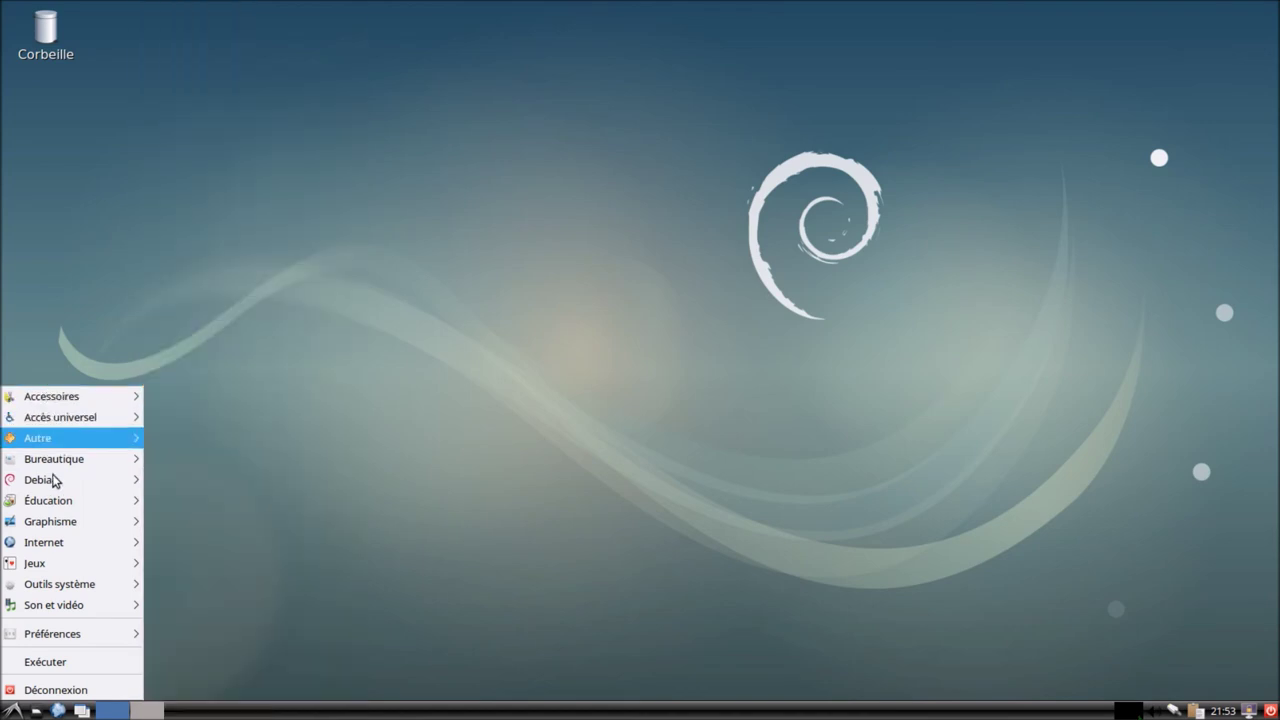
left_click(106, 690)
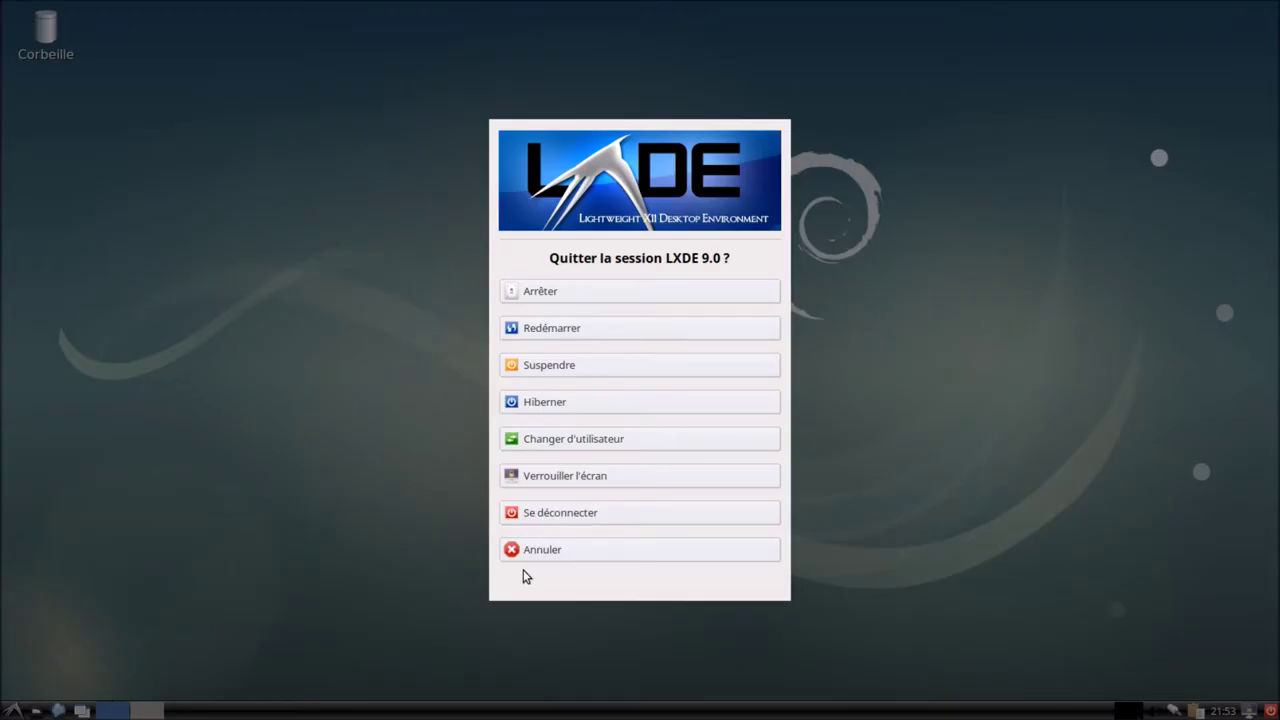
left_click(572, 514)
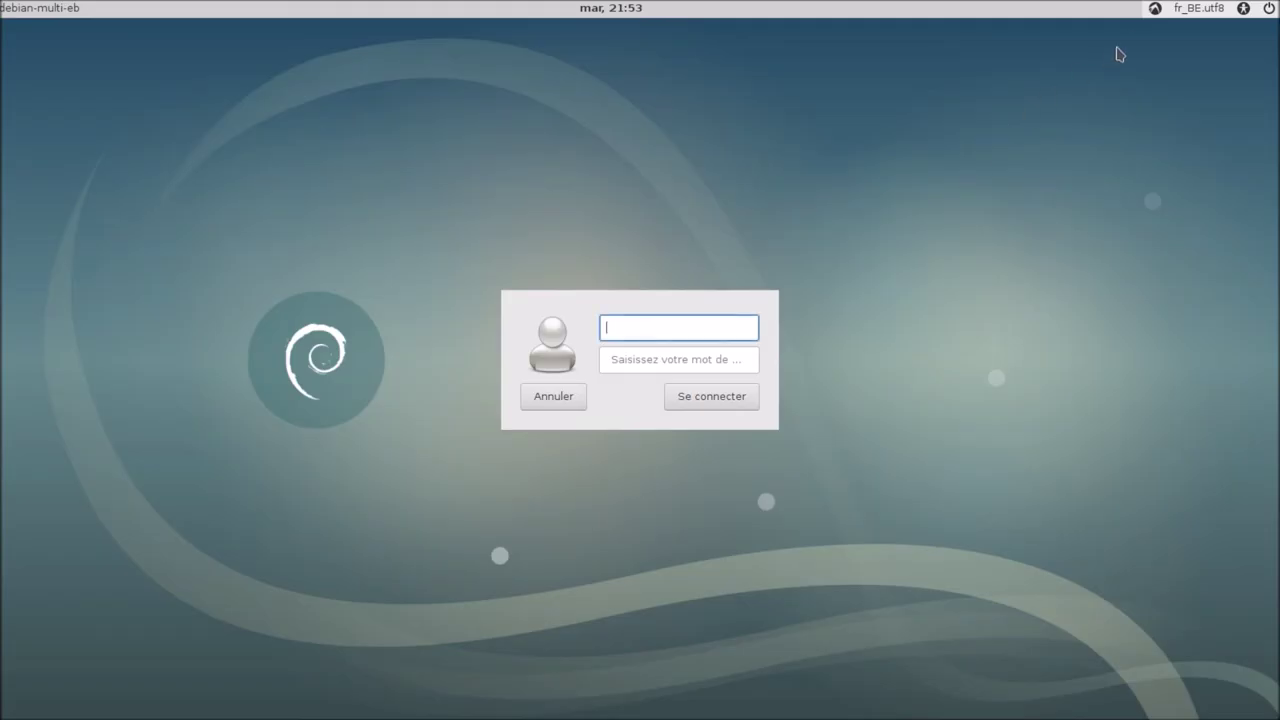
Step: Choose the MATE session type and sign in with the username and password
left_click(1155, 10)
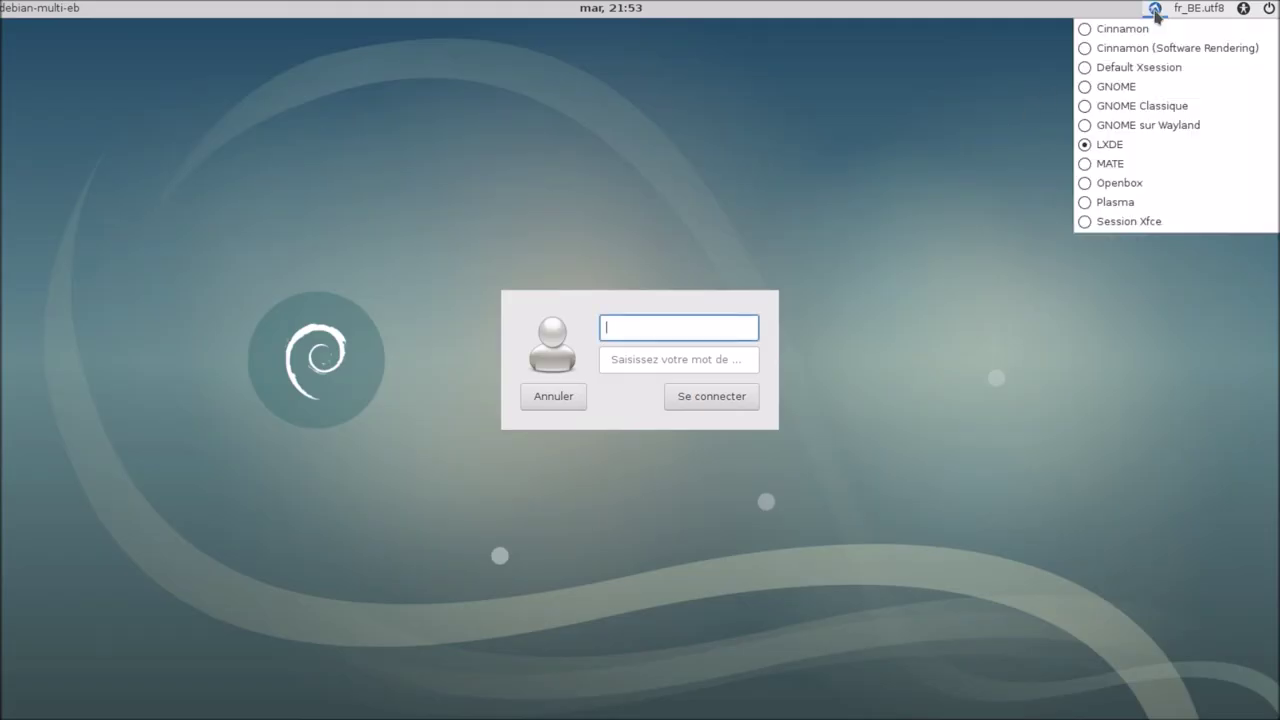
left_click(1115, 164)
type("bblx")
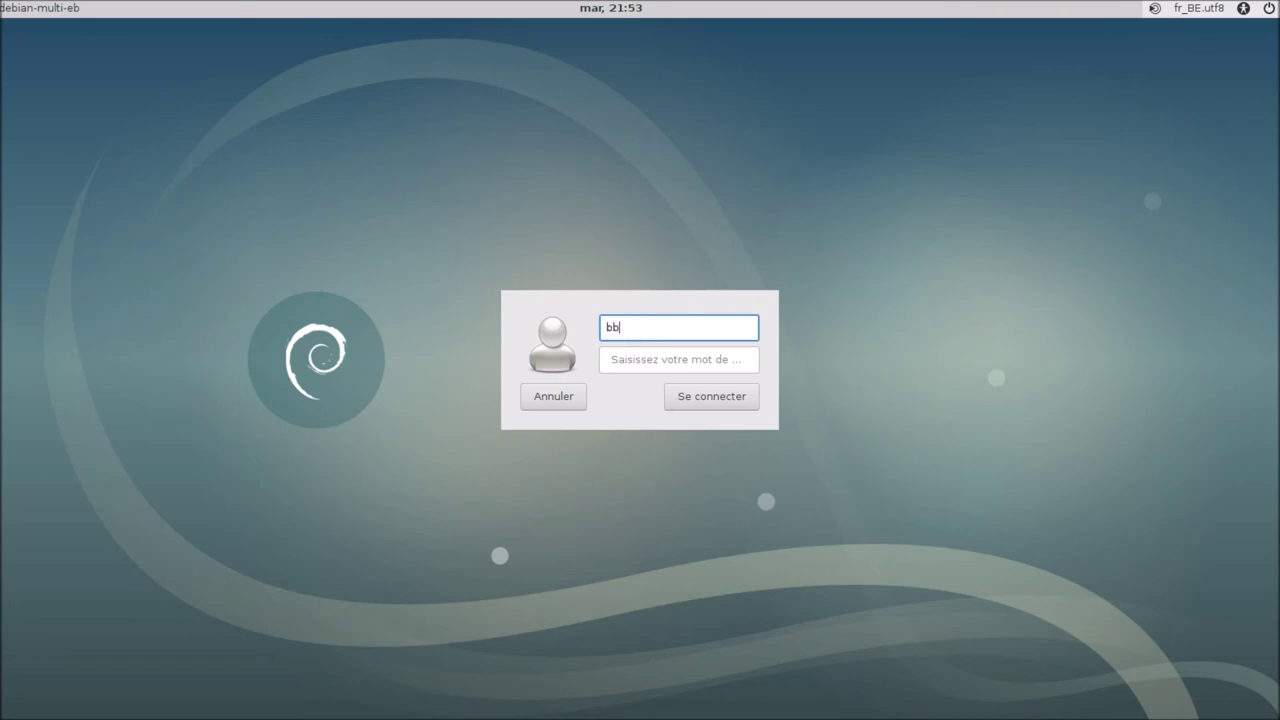
left_click(682, 364)
type("•••")
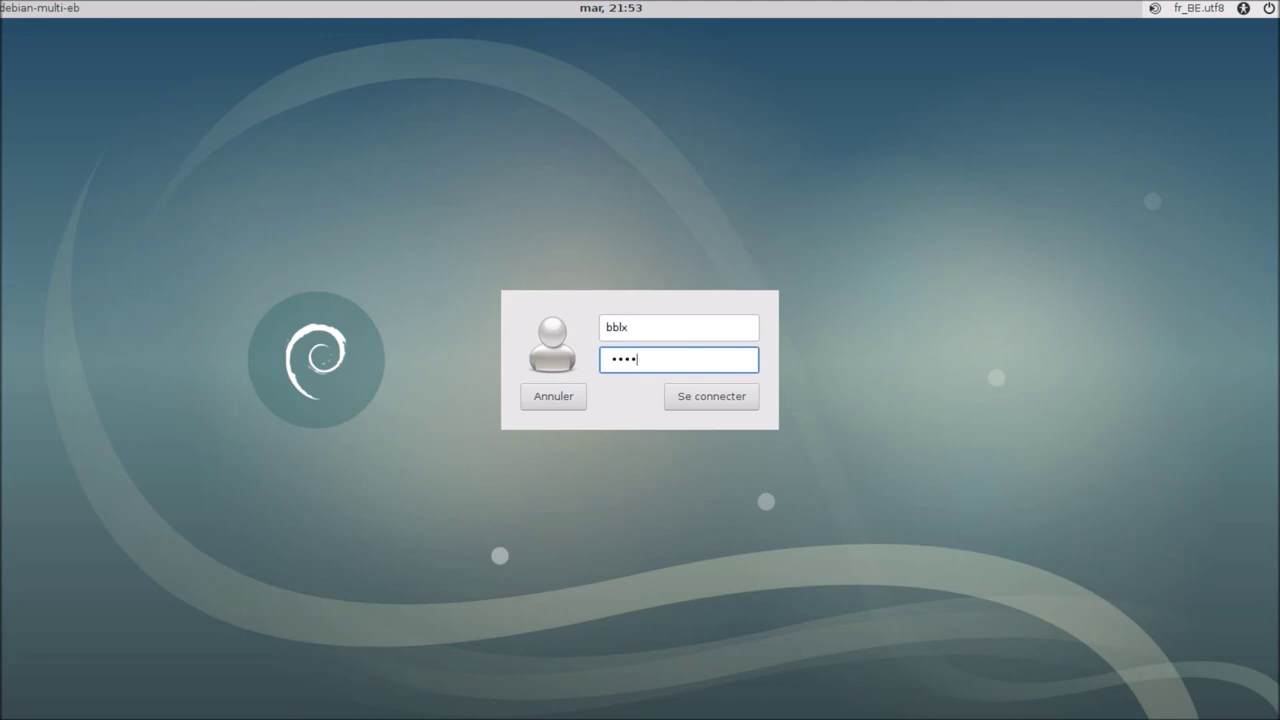
type("•••")
key("Return")
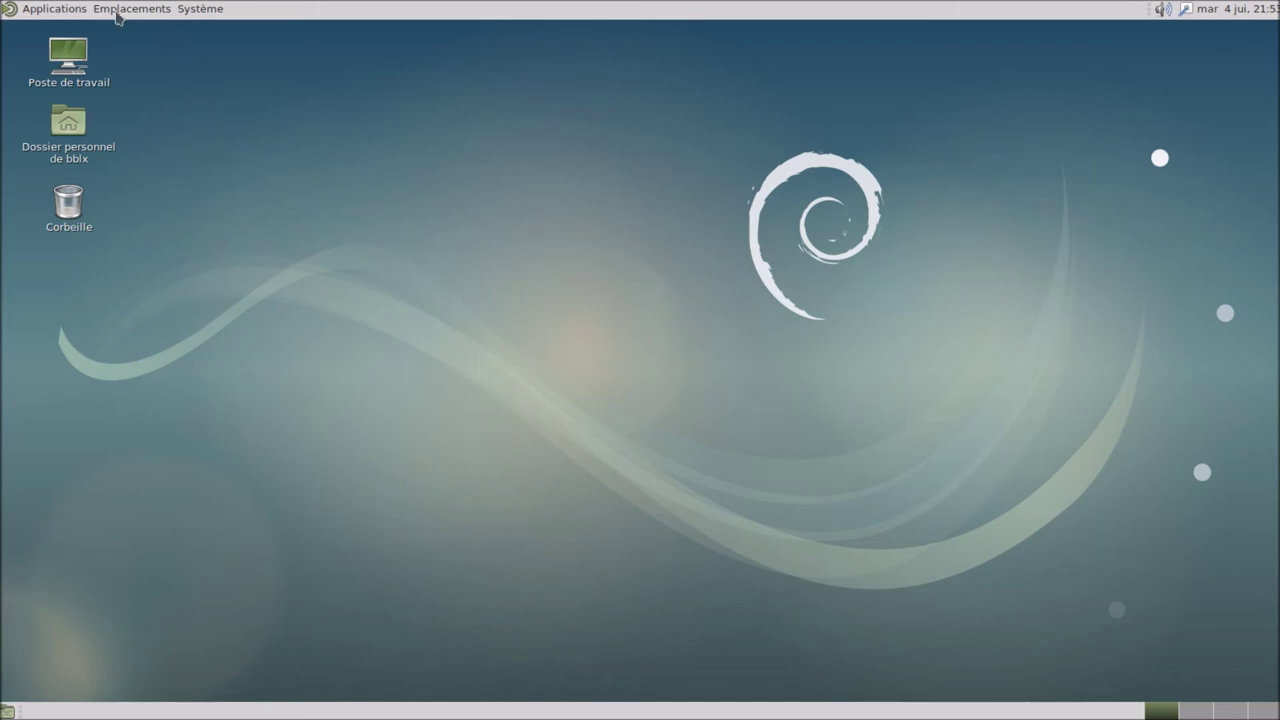
Step: Launch the MATE Centre de contrôle from the Système menu, then close it
left_click(80, 10)
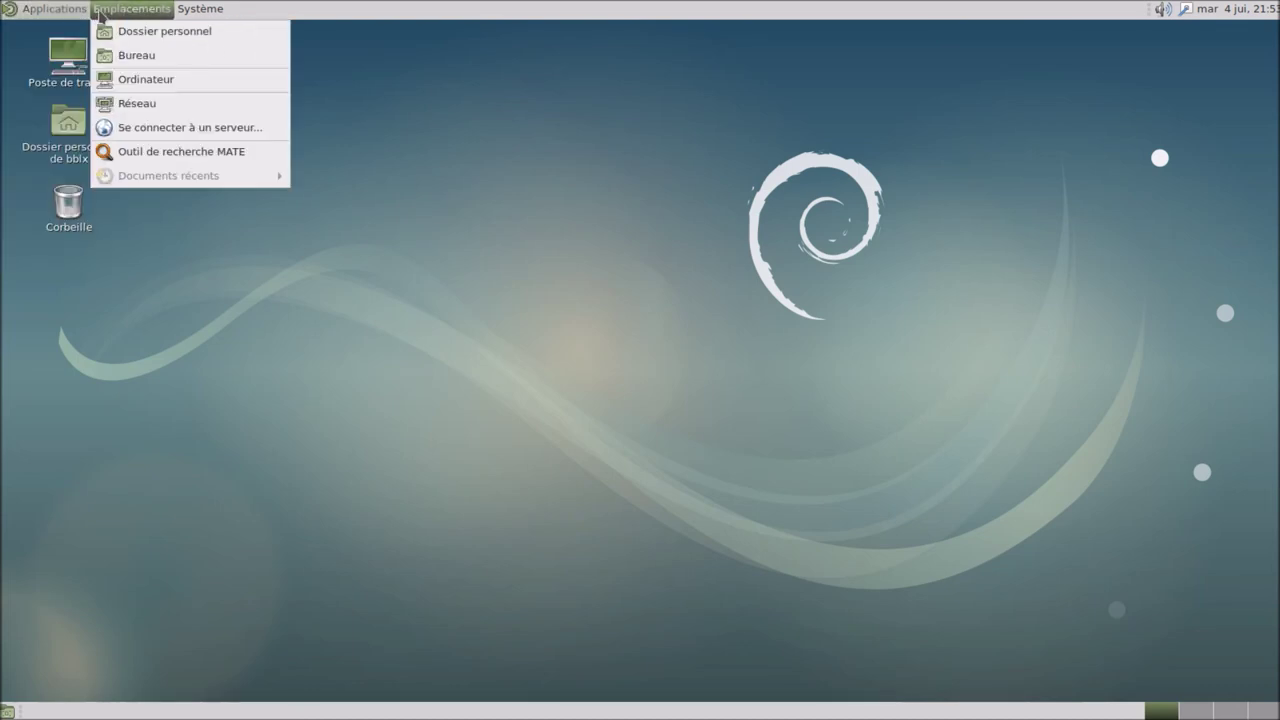
mouse_move(189, 17)
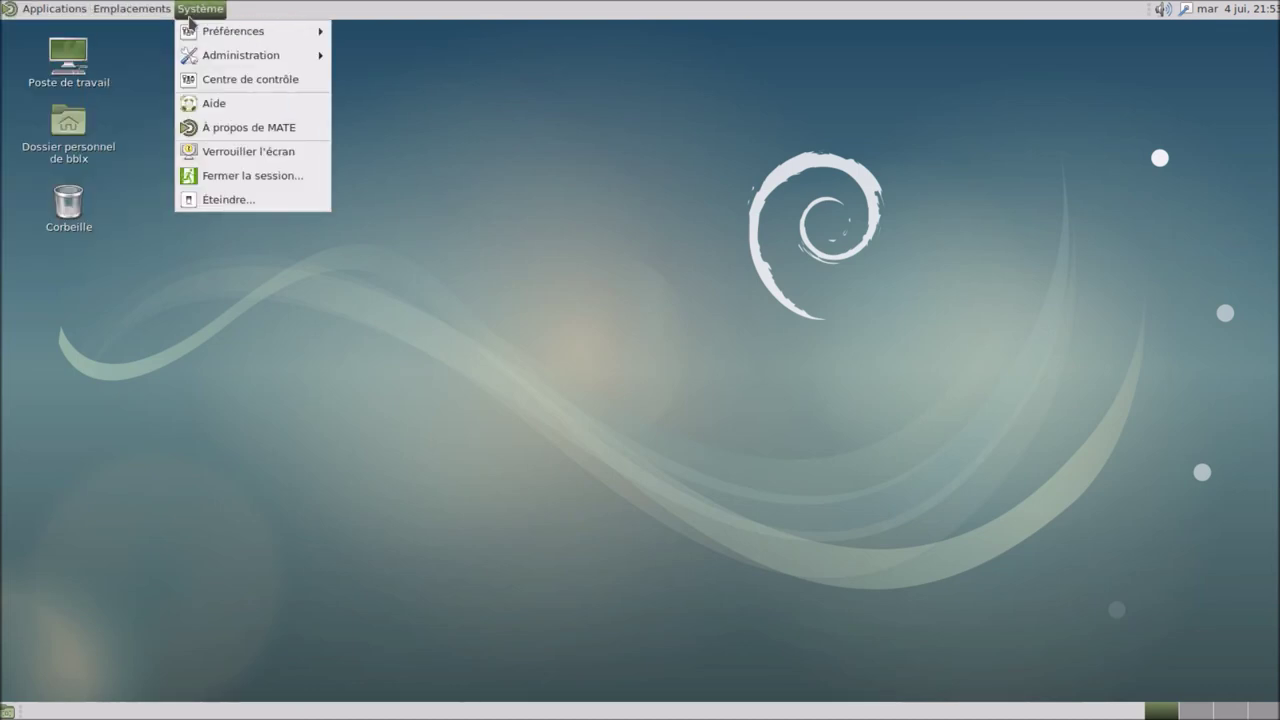
left_click(277, 79)
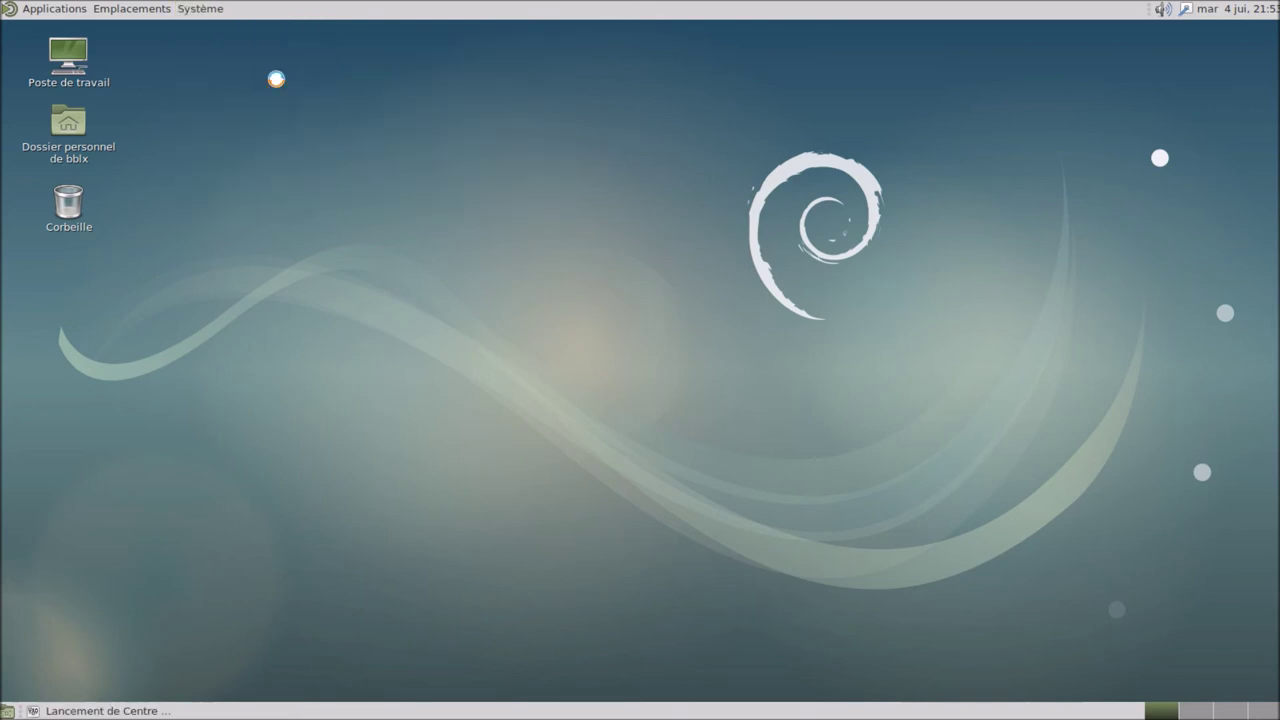
left_click(1033, 134)
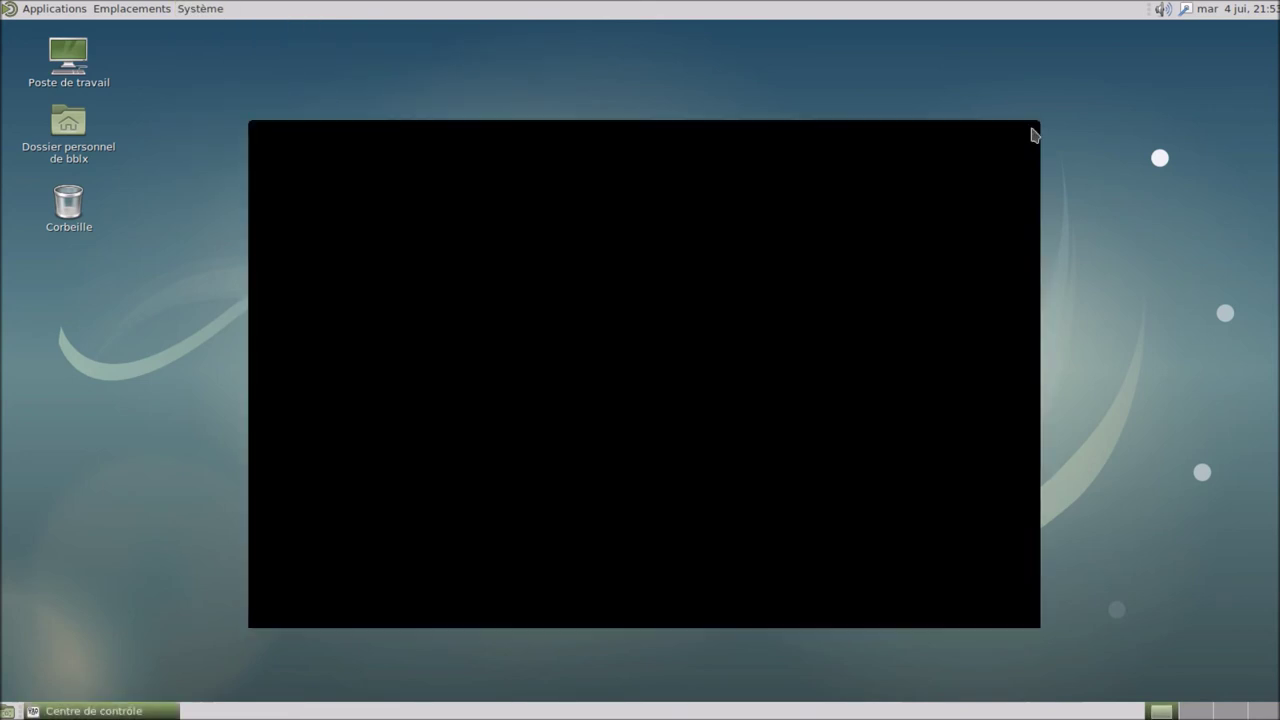
Step: Log out of MATE via Système > Fermer la session… and confirm
left_click(200, 9)
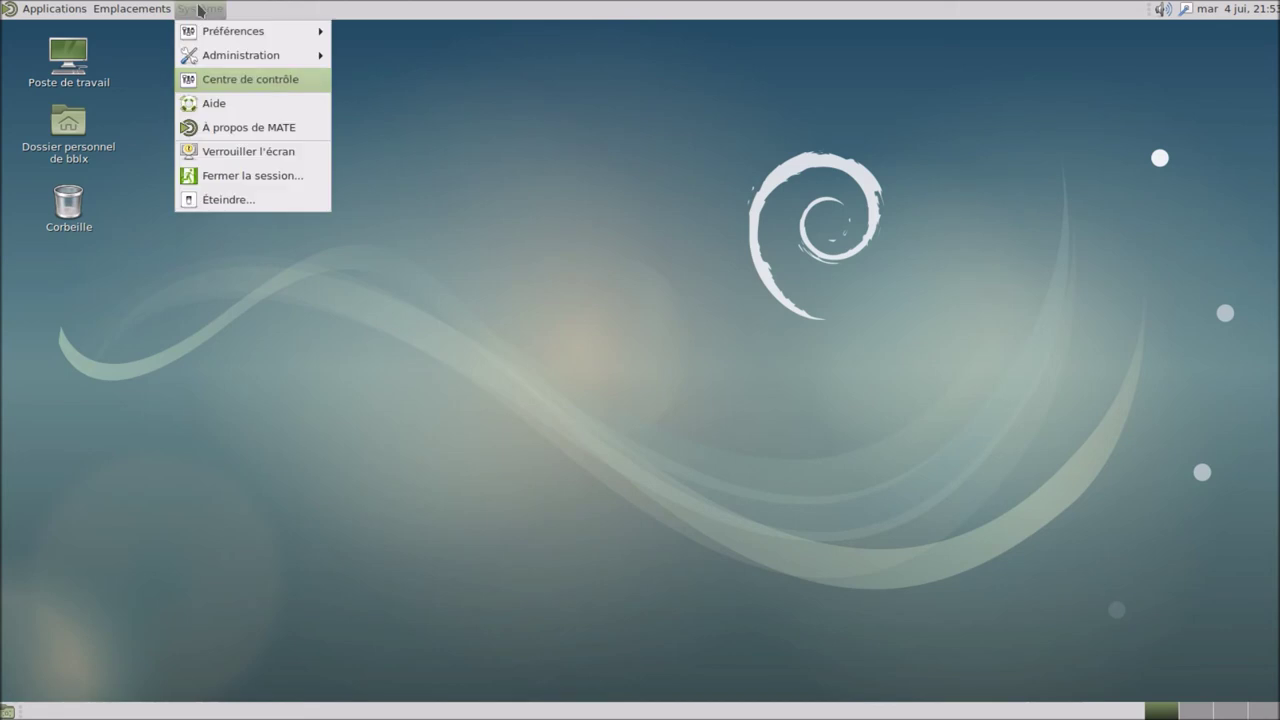
left_click(245, 184)
left_click(779, 431)
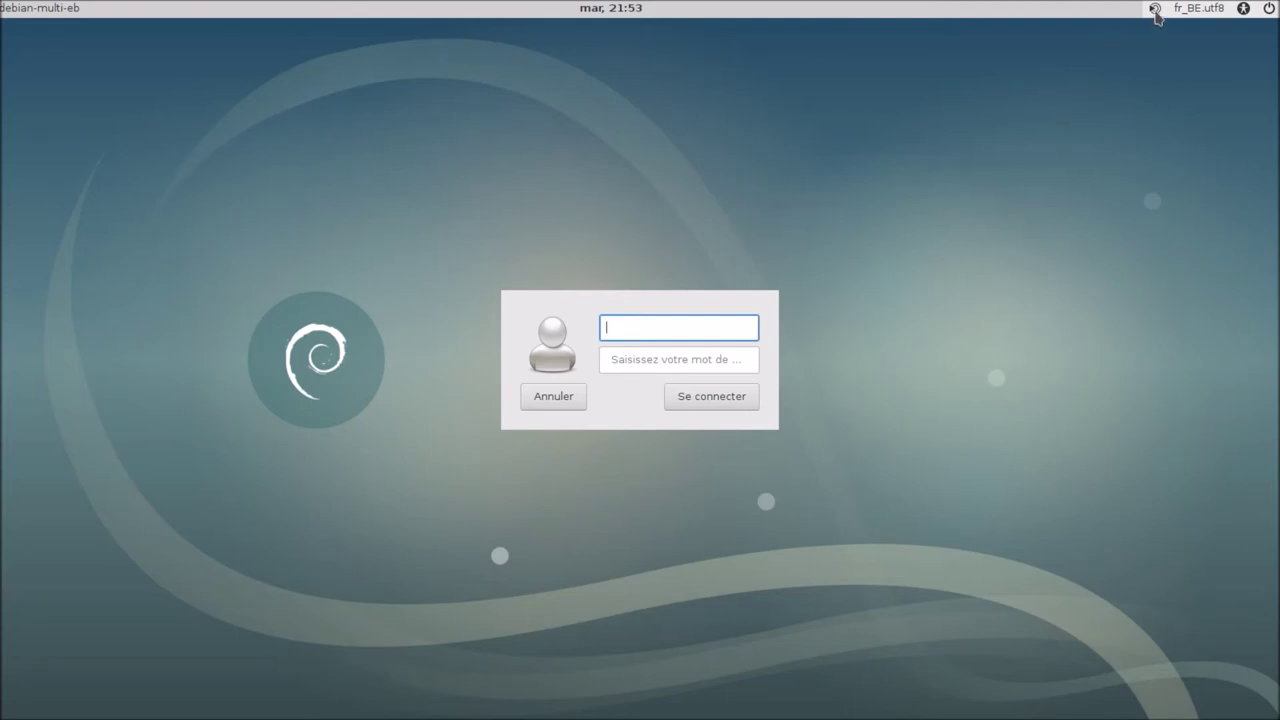
Step: Select the Openbox session type and sign in with the username and password
left_click(1155, 9)
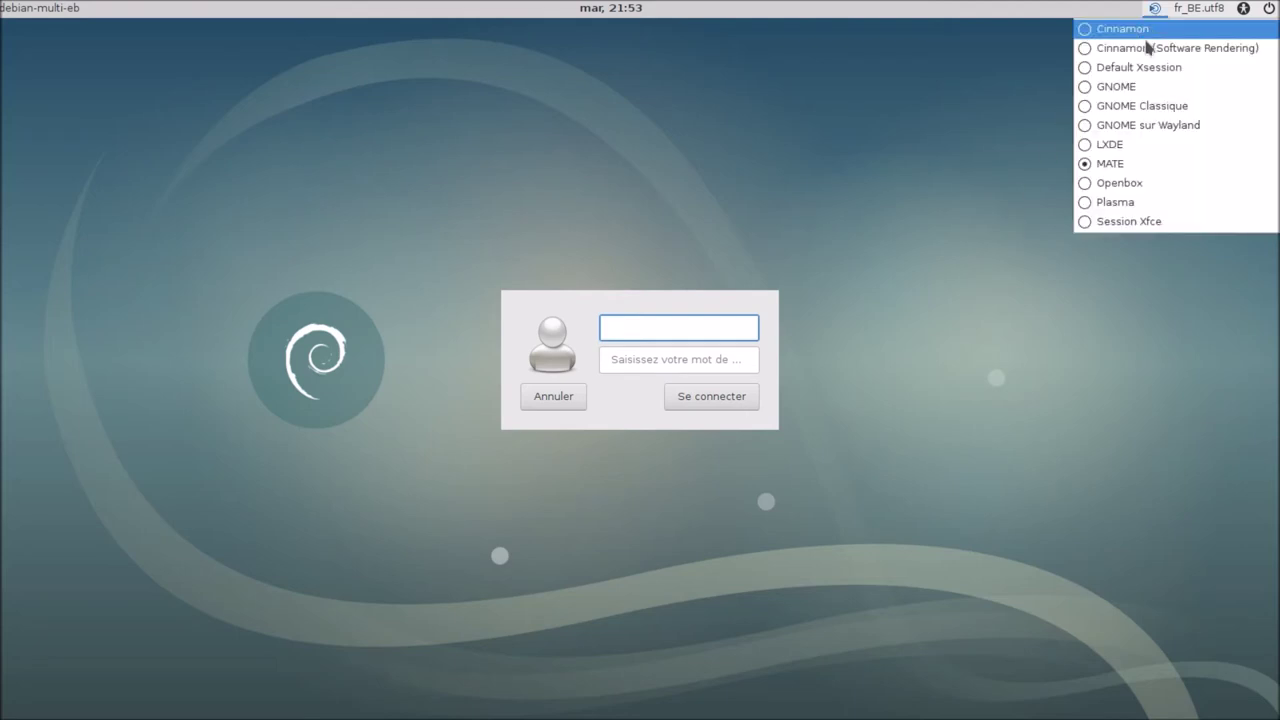
left_click(1121, 183)
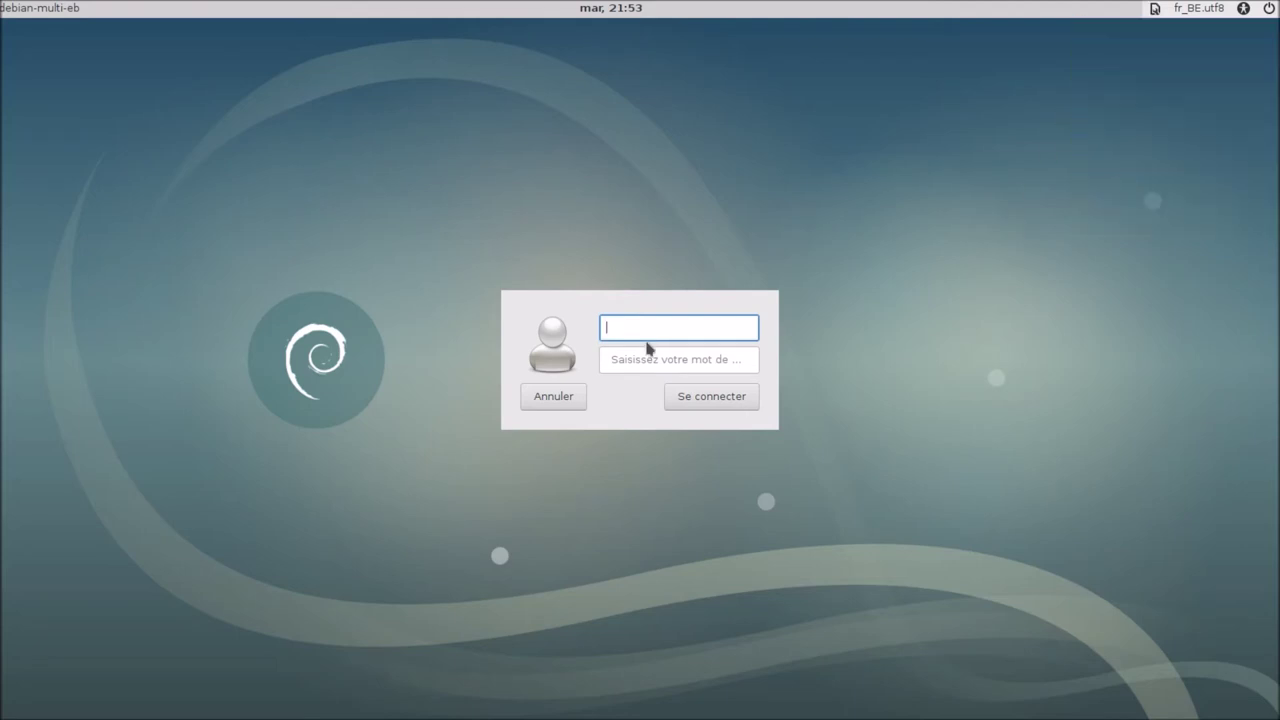
type("bblx")
left_click(651, 357)
type("••")
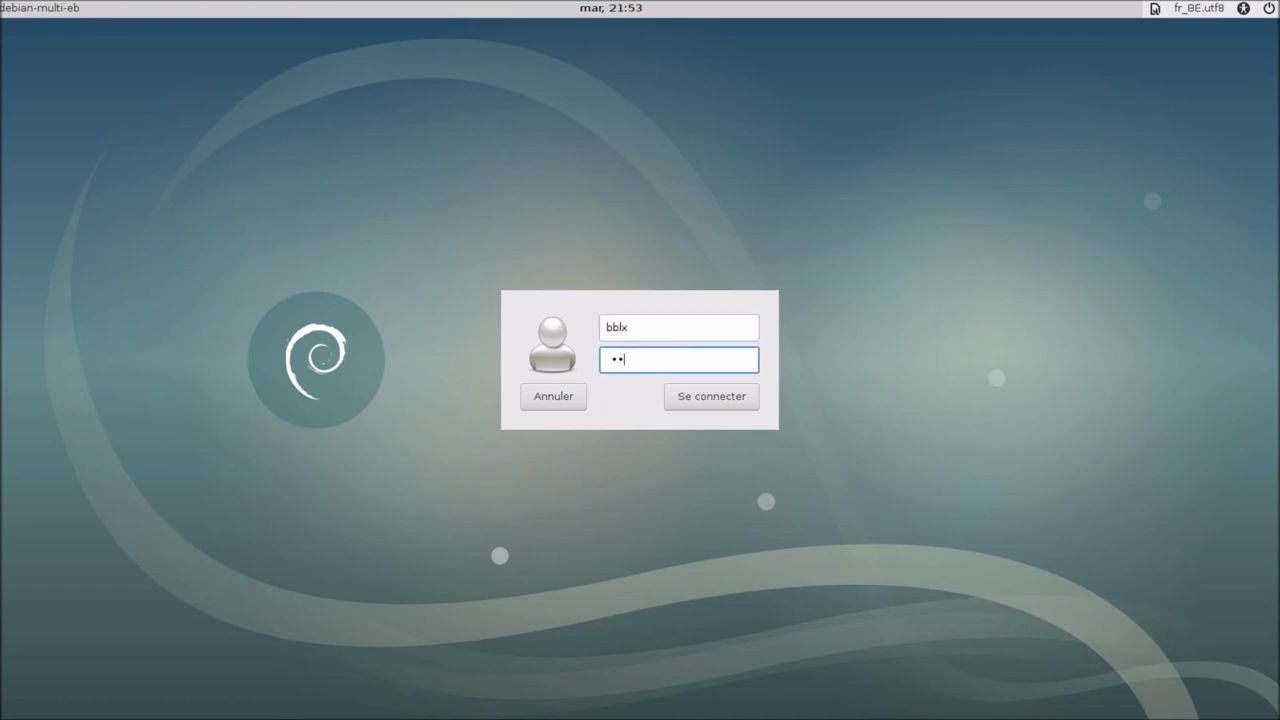
type("•••••")
key("Return")
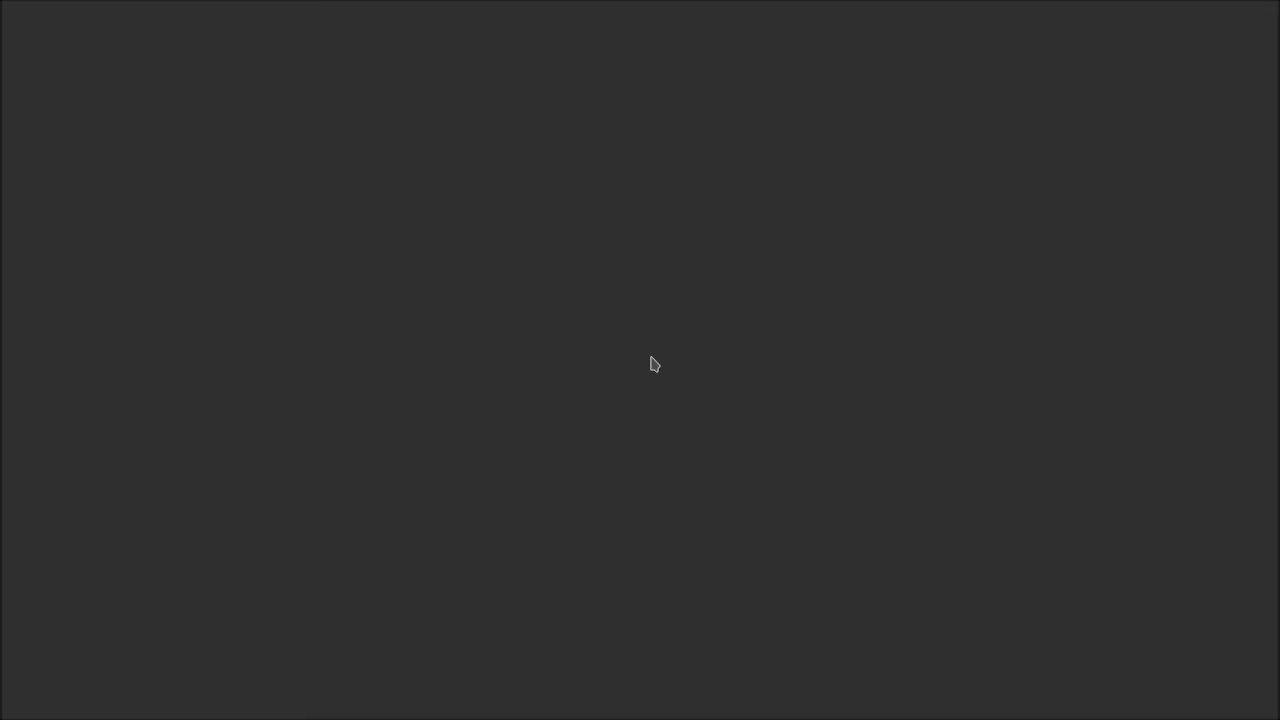
right_click(651, 357)
Step: Launch The GIMP from Debian > Applications > Dessin et image, then quit it via Fichier
mouse_move(687, 404)
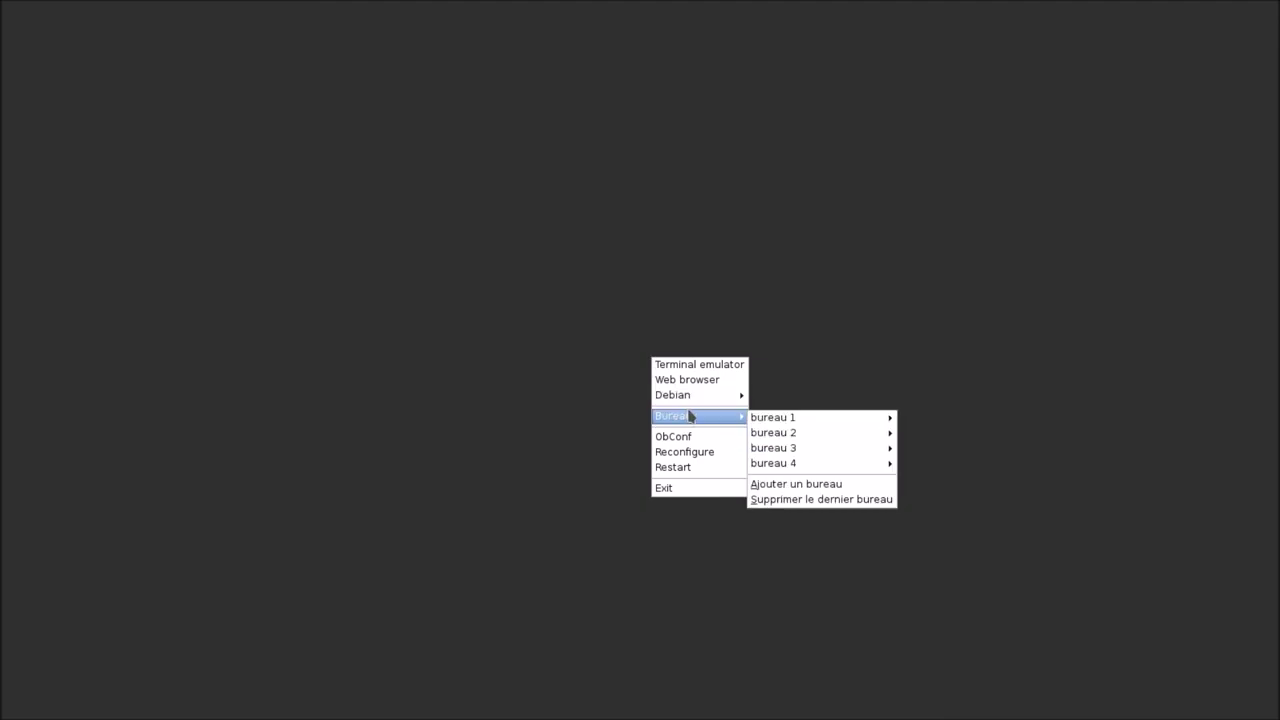
mouse_move(805, 414)
mouse_move(880, 418)
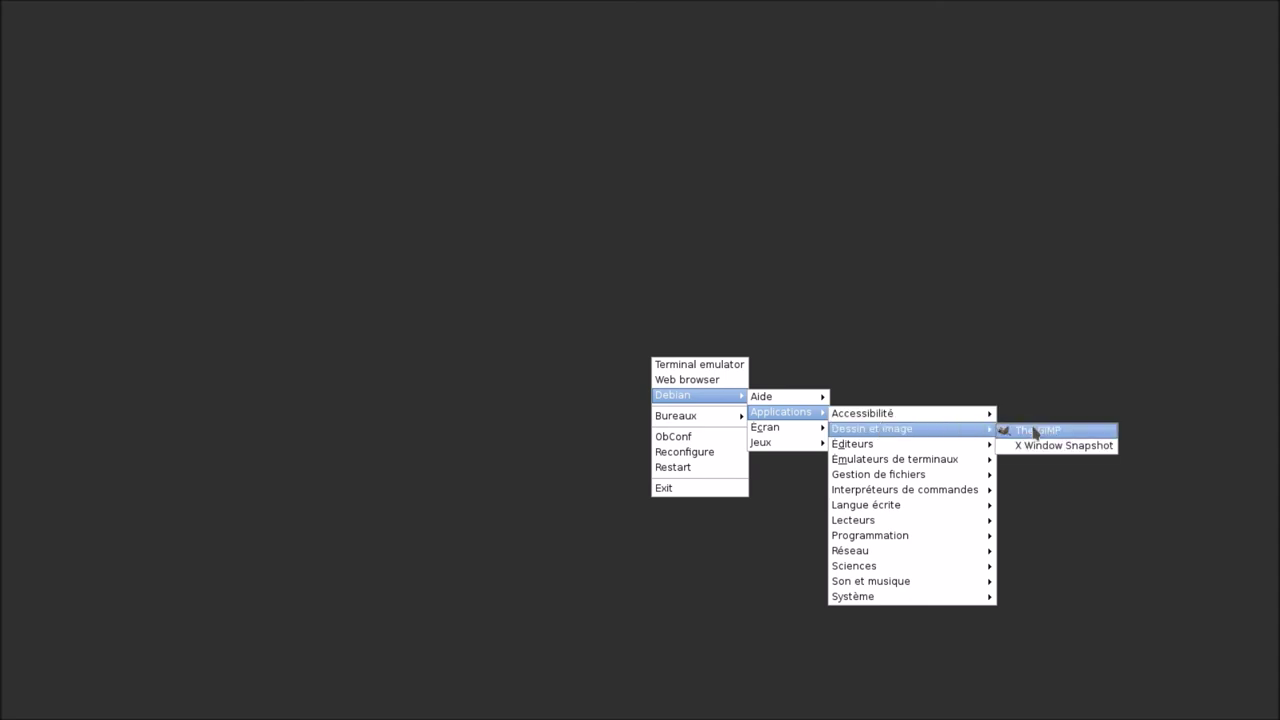
left_click(1035, 432)
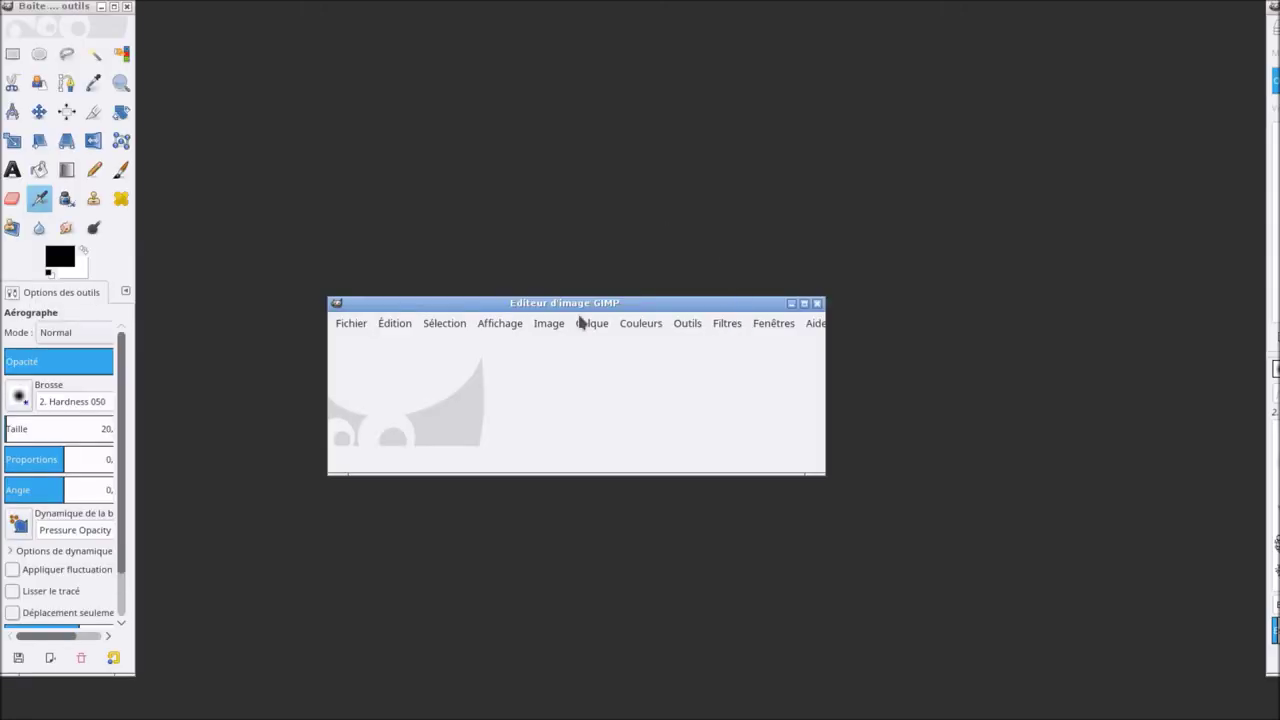
left_click(352, 323)
scroll(432, 628, "down", 2)
scroll(432, 712, "down", 1)
left_click(430, 702)
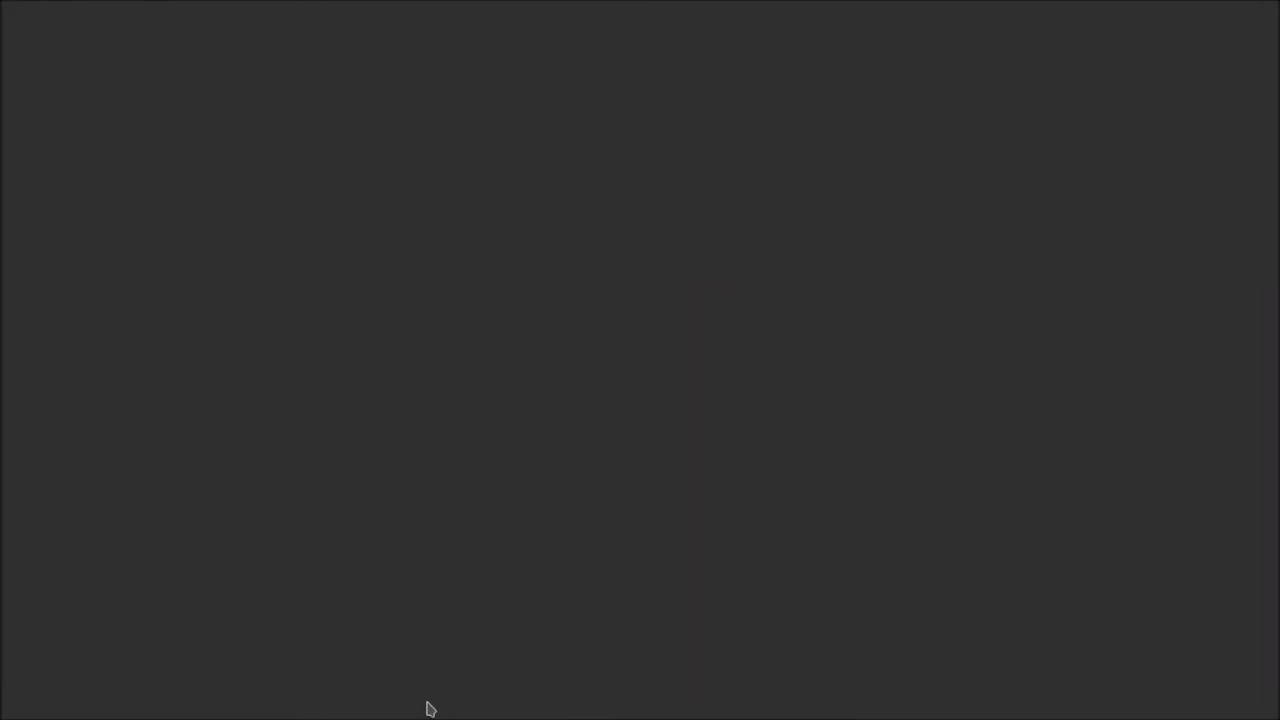
Step: Exit the Openbox session from the desktop menu and confirm Quitter
right_click(628, 408)
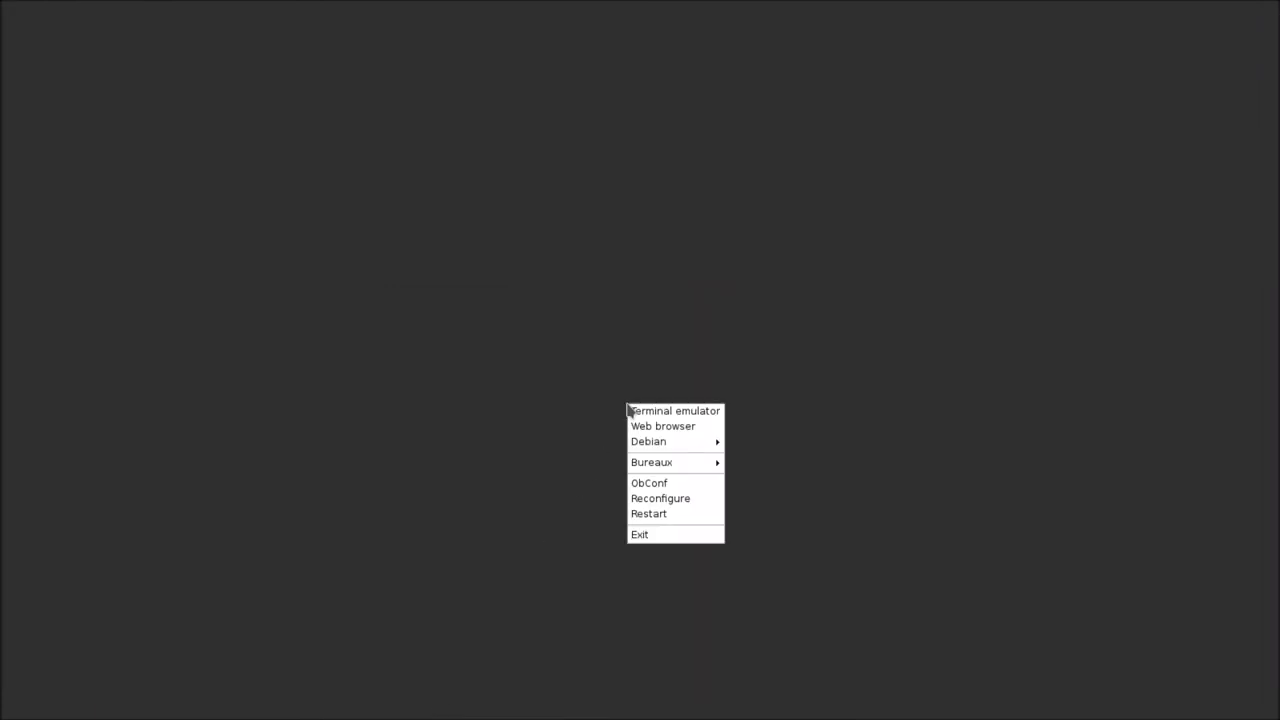
left_click(677, 537)
left_click(738, 374)
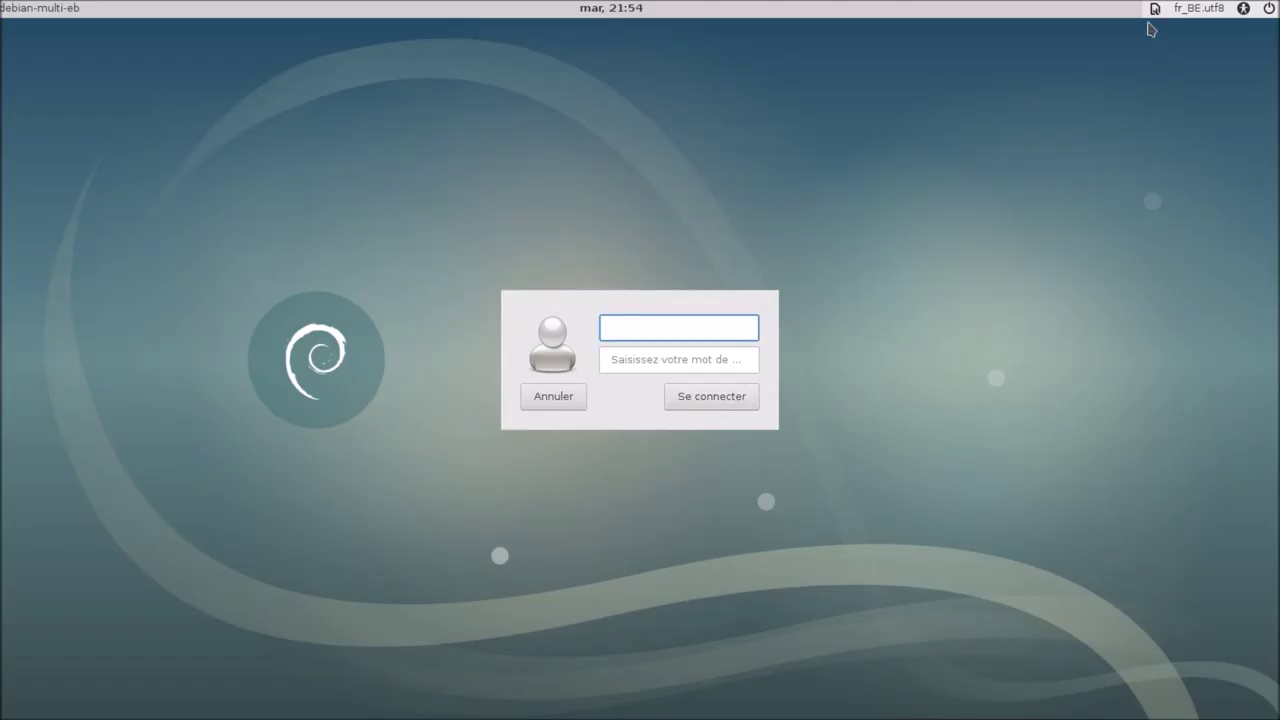
Step: Select Session Xfce and sign in with the username and password
left_click(1150, 10)
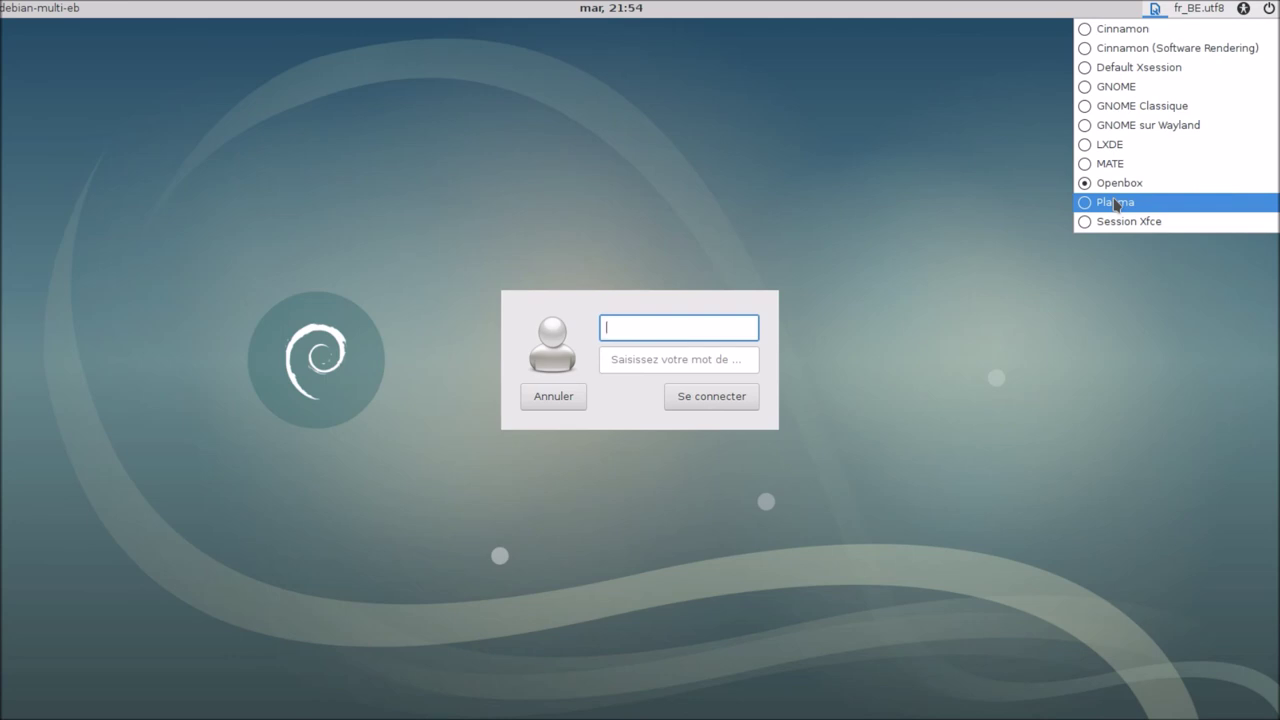
left_click(1118, 222)
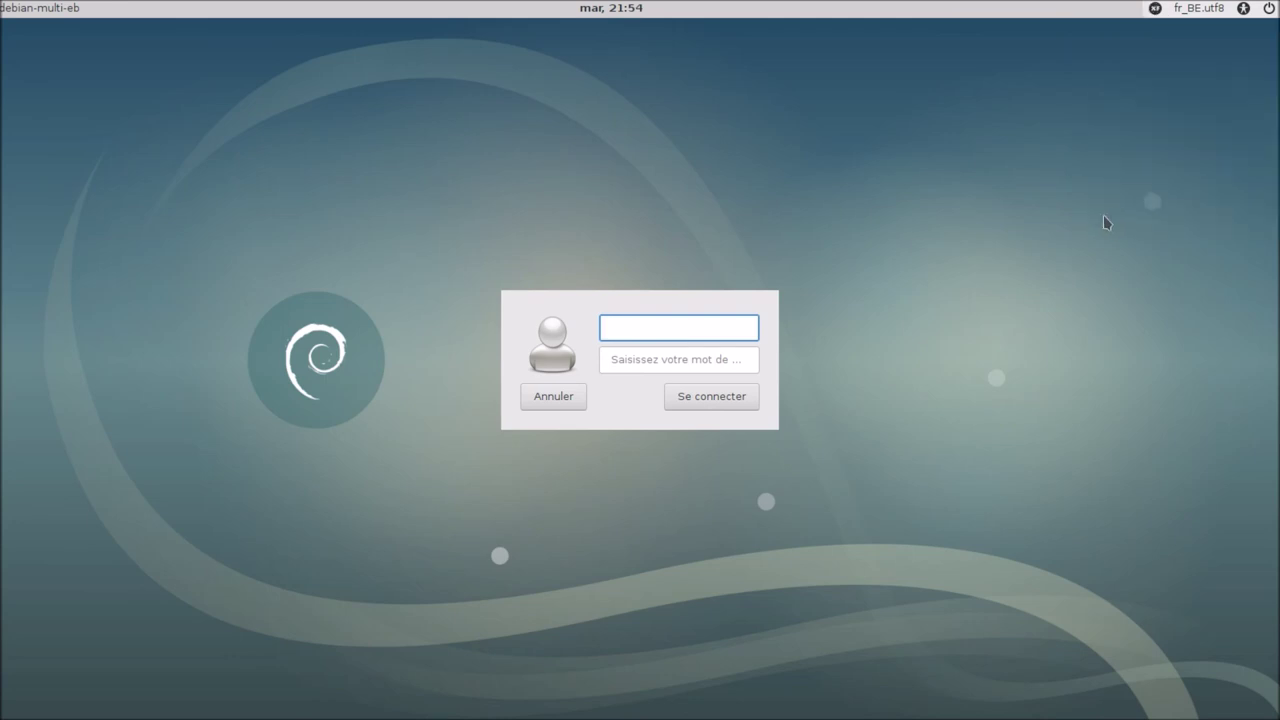
type("bblx")
left_click(704, 362)
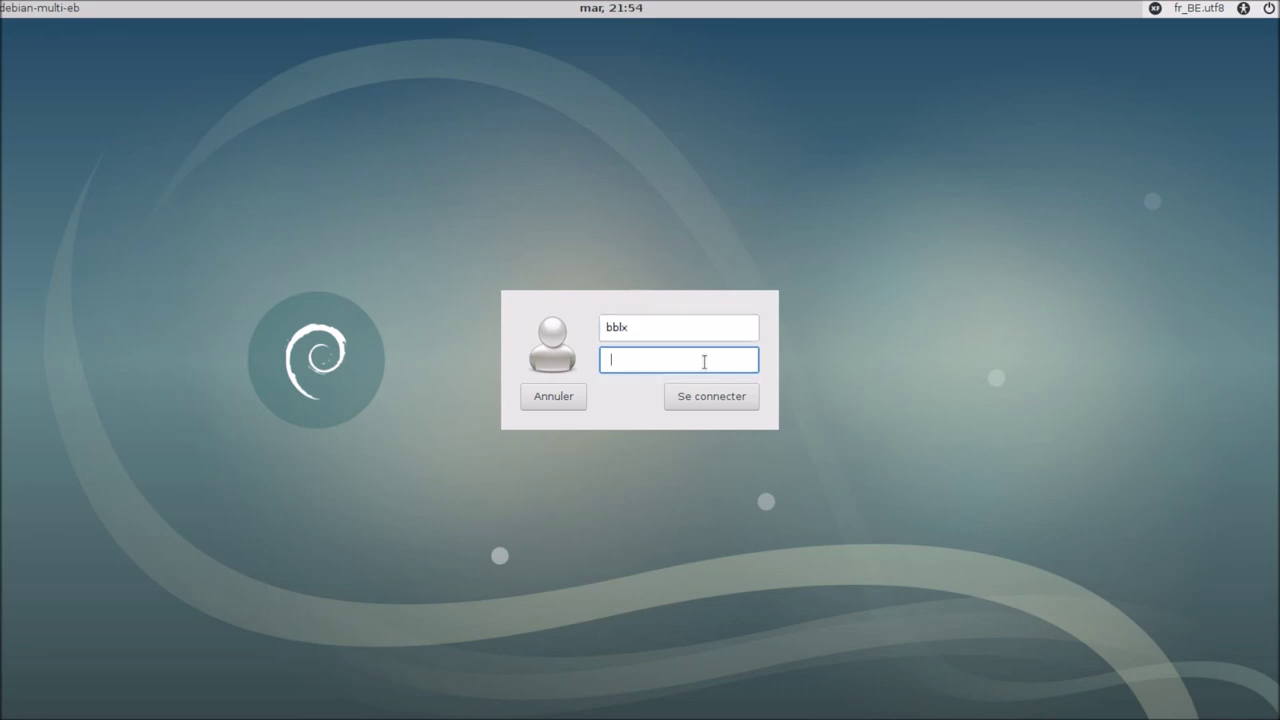
key("Return")
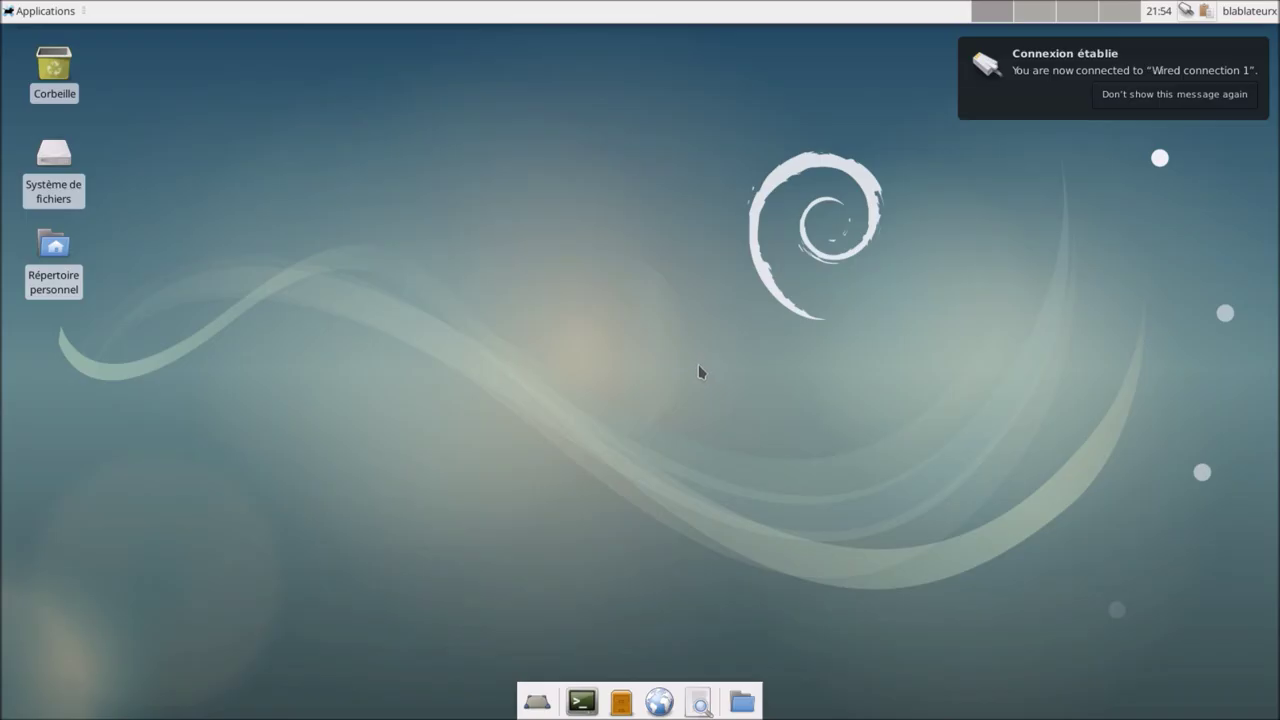
Step: Glance at the Xfce Applications menu, then log out via the user menu's Déconnexion
left_click_drag(469, 178, 1032, 518)
left_click(55, 15)
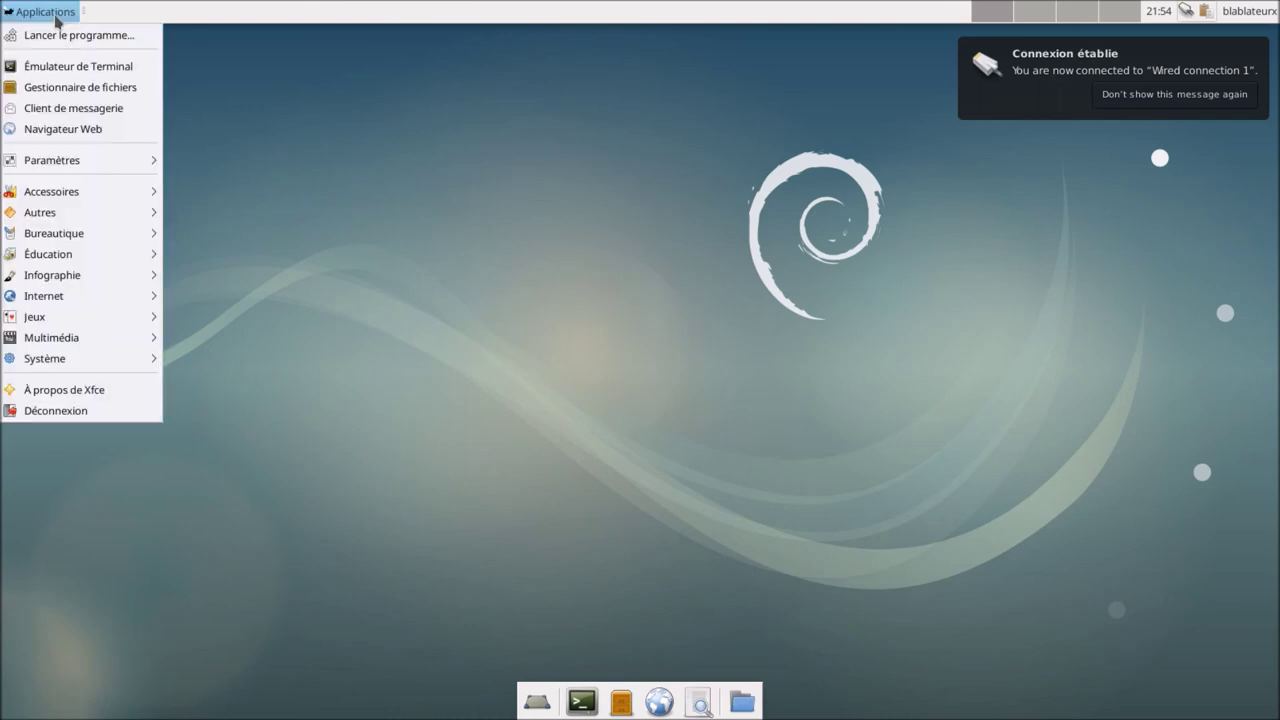
left_click(55, 15)
left_click(1232, 18)
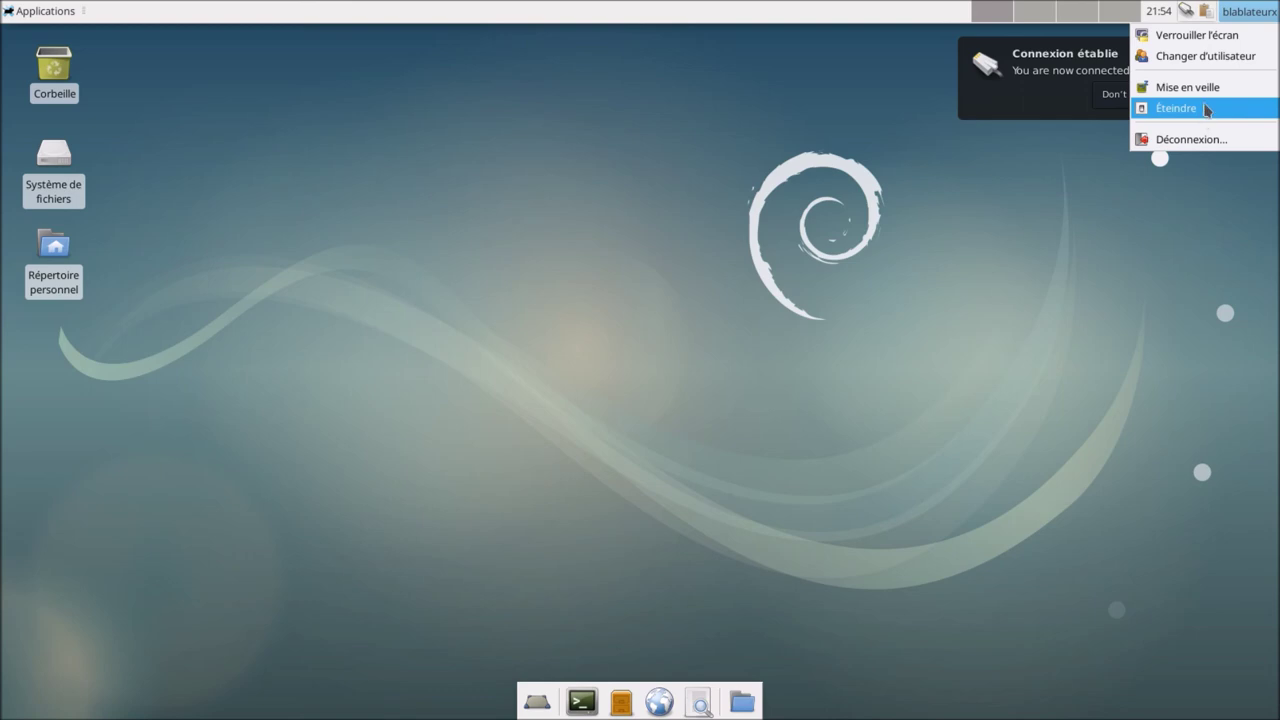
left_click(1200, 140)
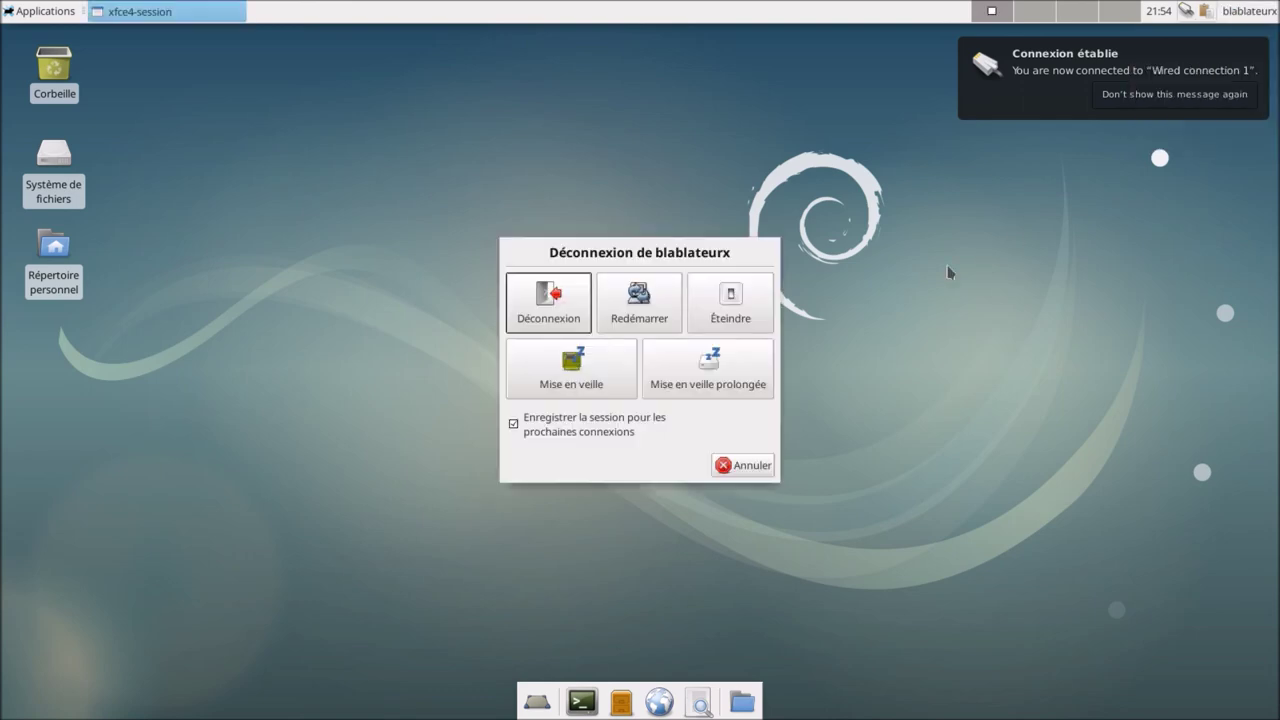
left_click(548, 310)
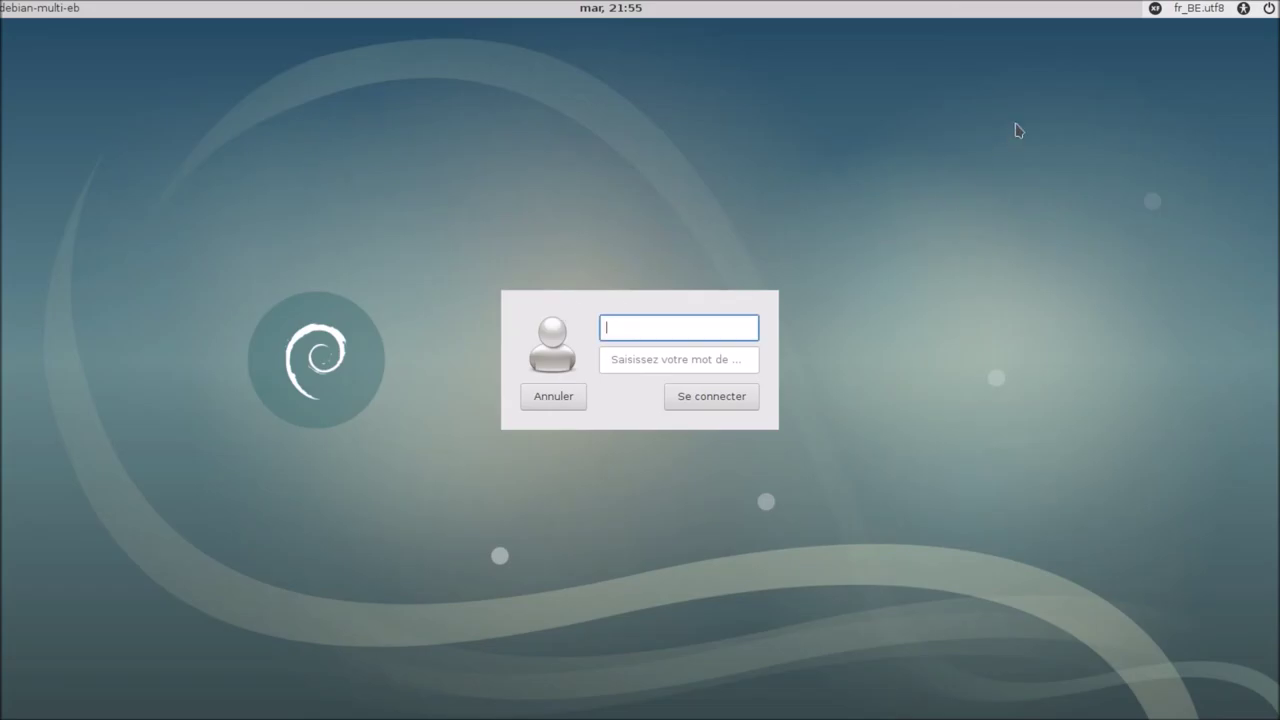
Step: Choose the Plasma session and log in with the username and password
left_click(1156, 9)
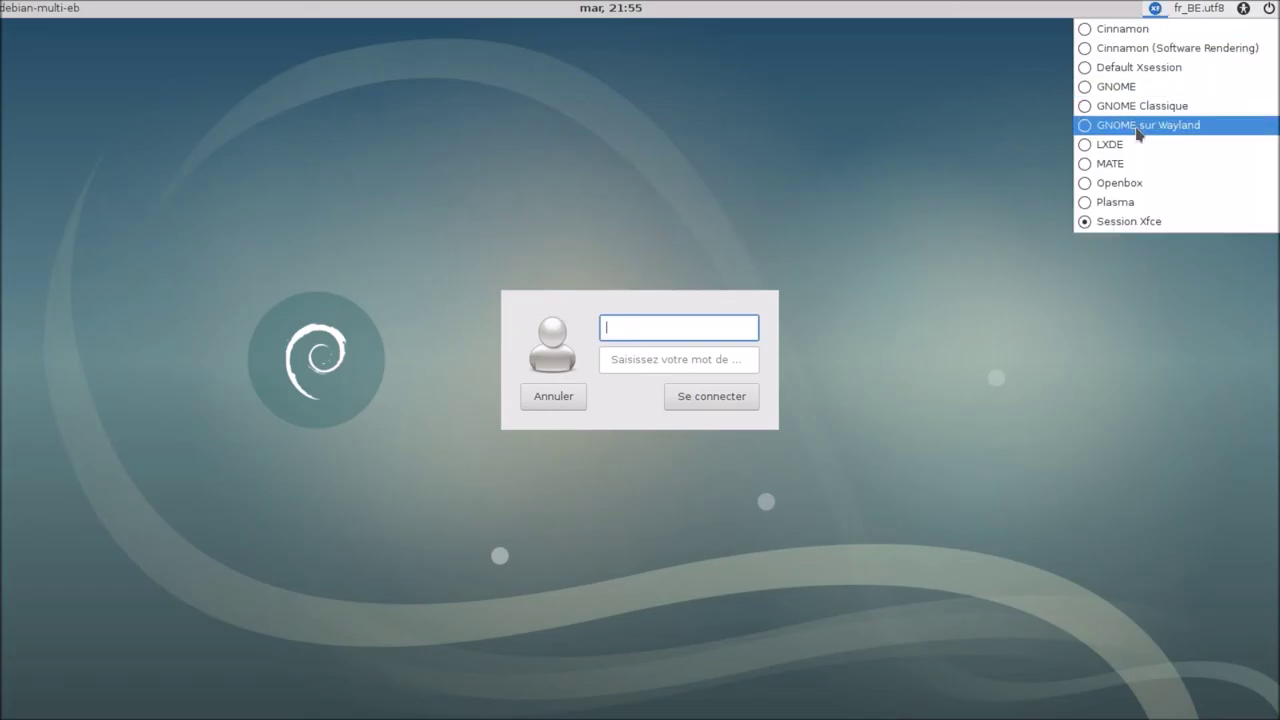
left_click(1130, 205)
type("bblx")
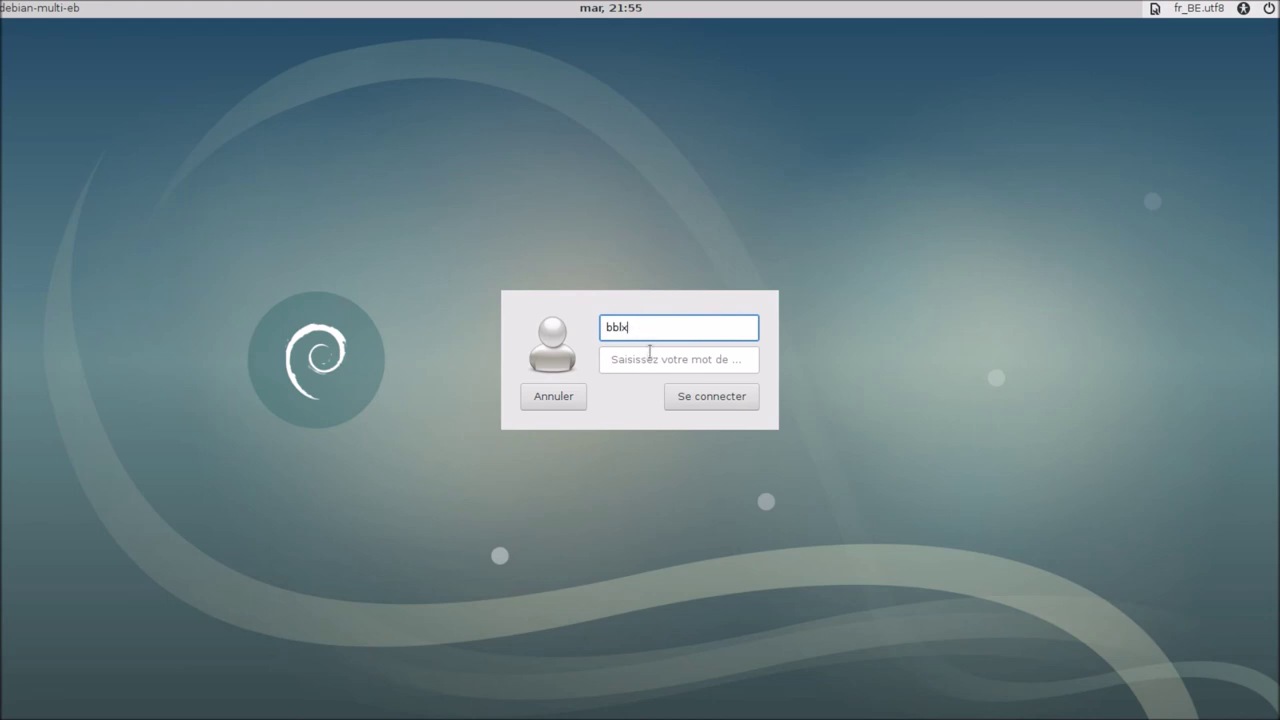
left_click(650, 352)
type("•")
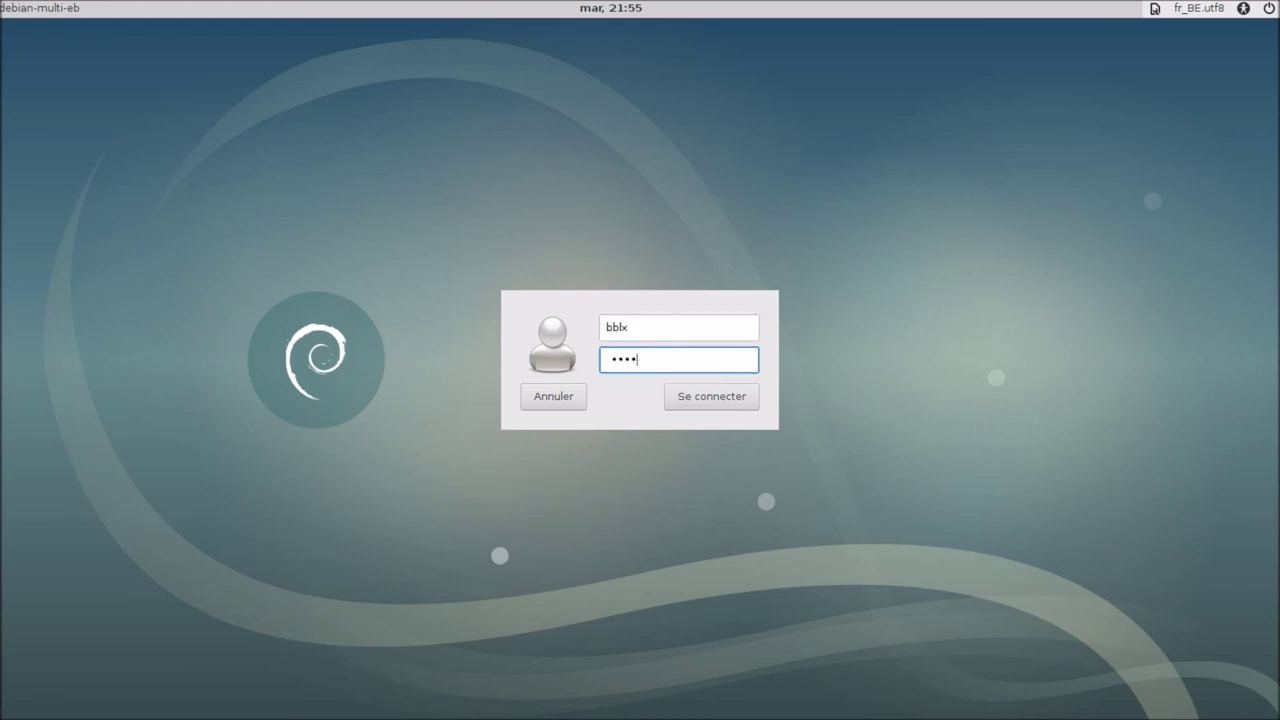
type("••••")
key("Return")
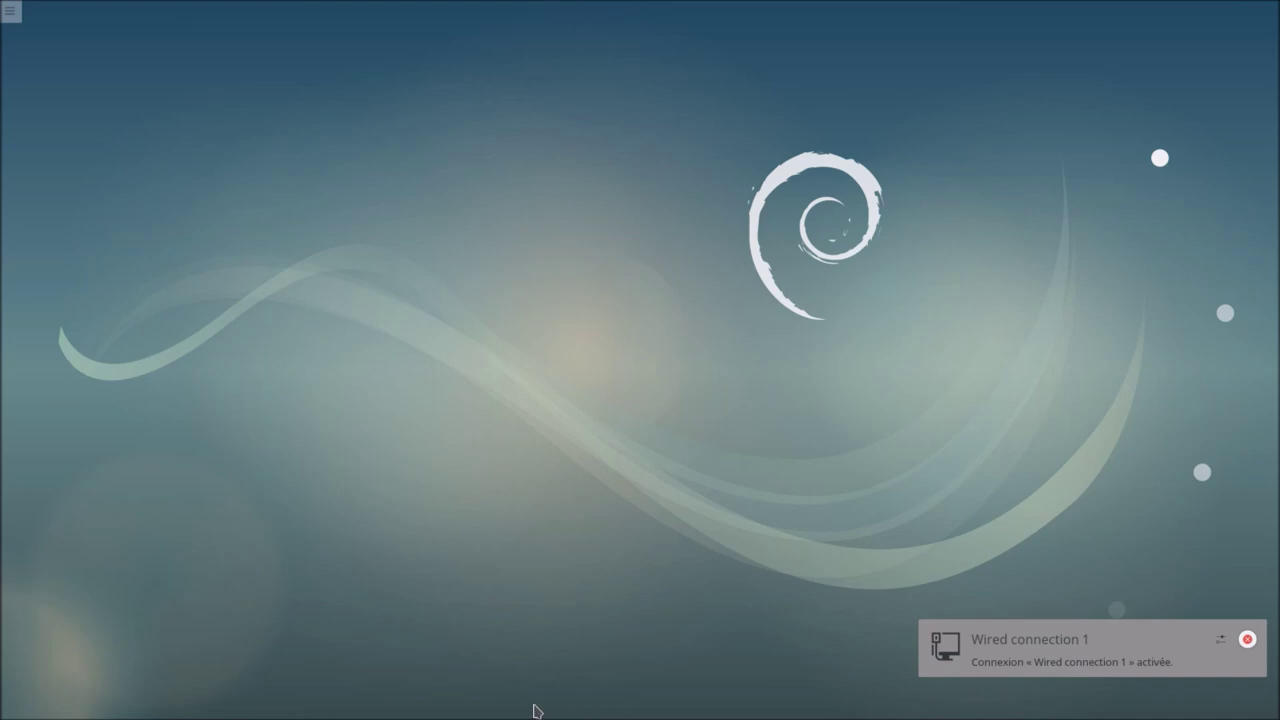
Step: Browse the Kickoff launcher's Applications, Ordinateur and Favoris sections, then close it
left_click(12, 710)
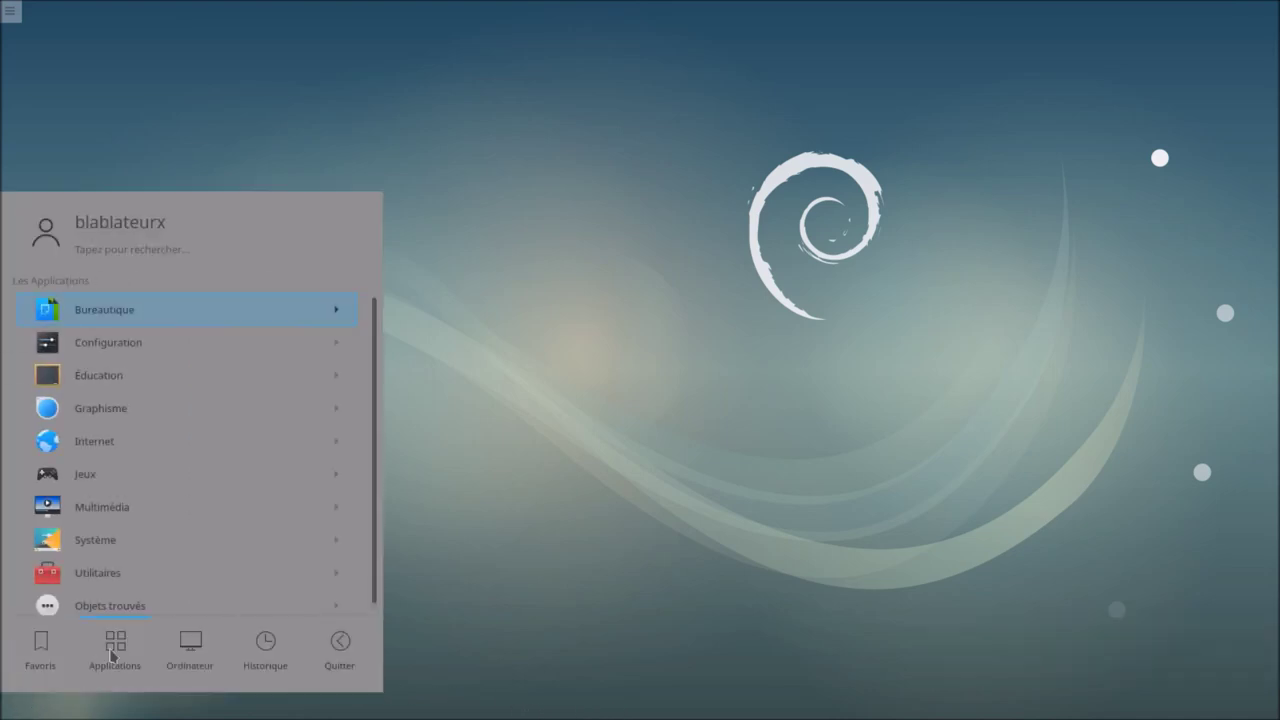
mouse_move(195, 658)
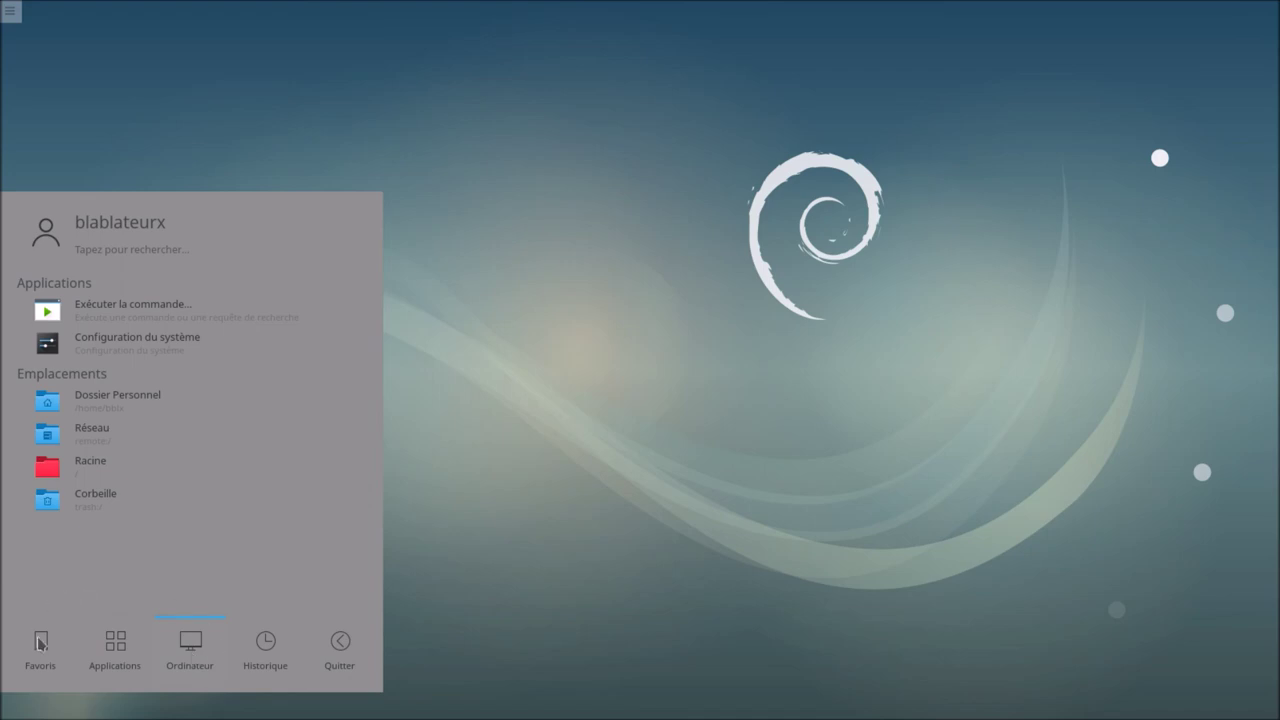
mouse_move(40, 648)
left_click(550, 457)
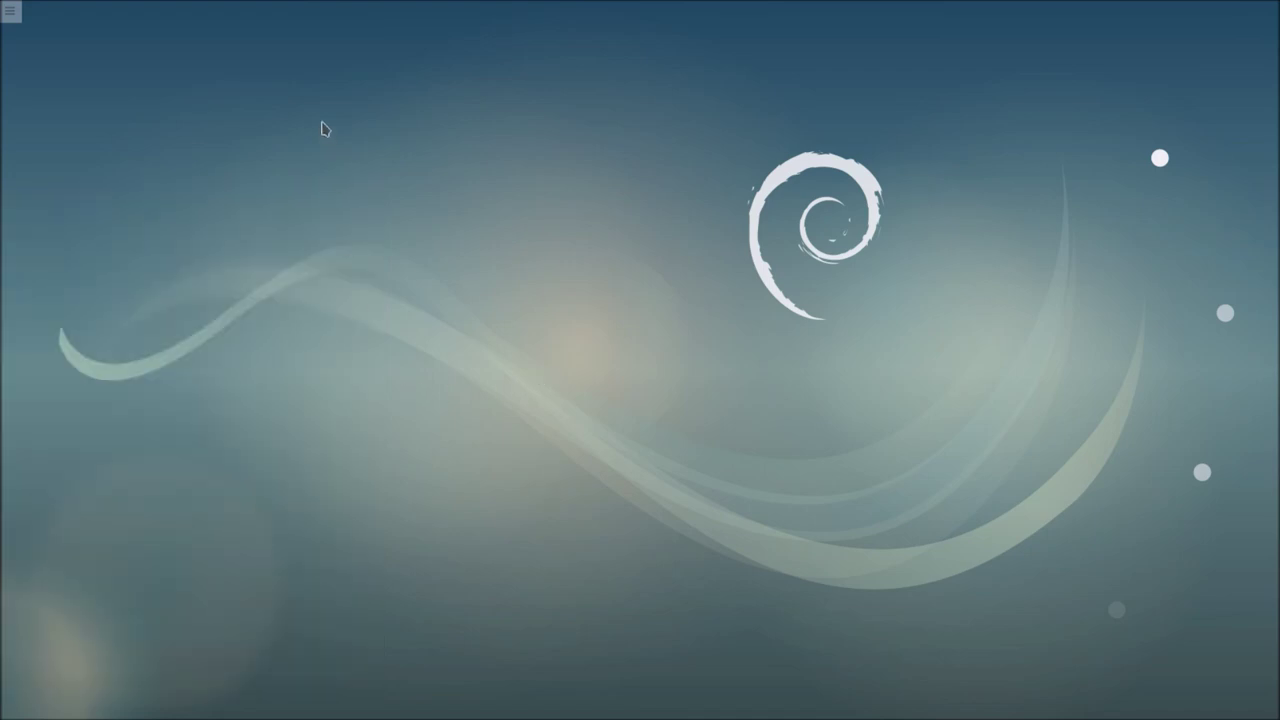
Step: Shut down the Debian guest via Kickoff's Quitter > Éteindre and confirm Éteindre
left_click(10, 713)
left_click(335, 645)
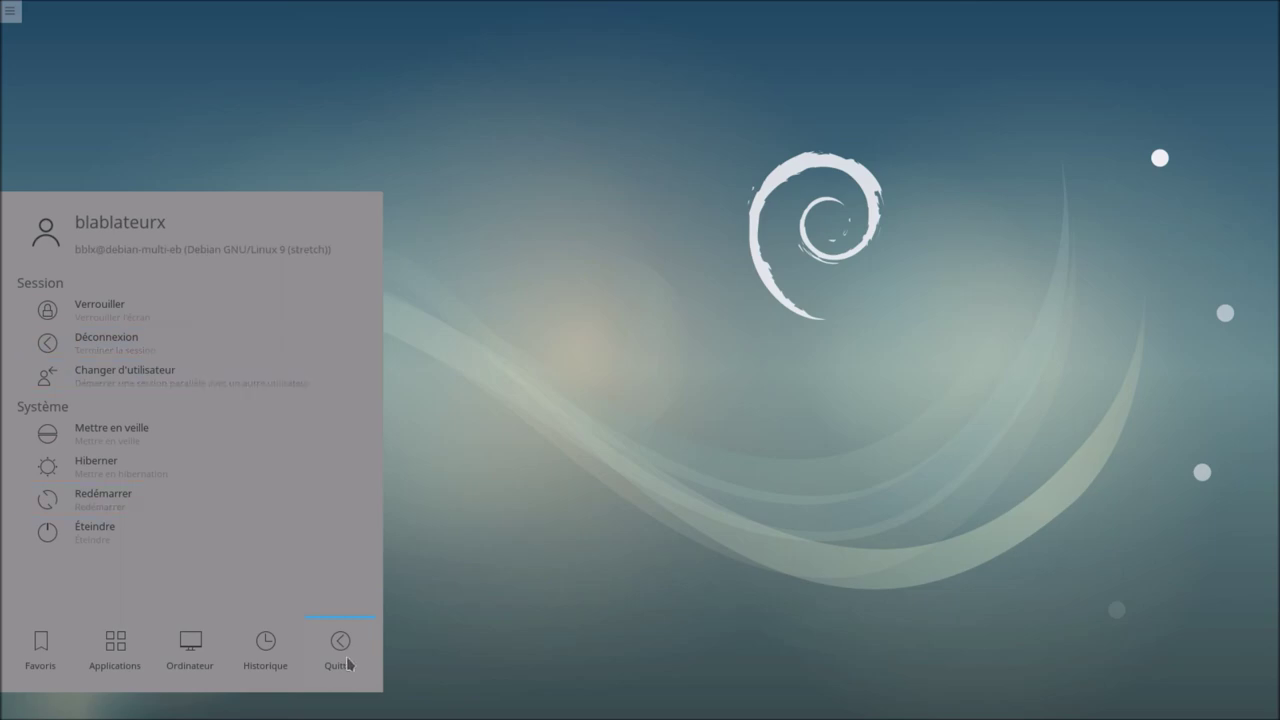
left_click(239, 532)
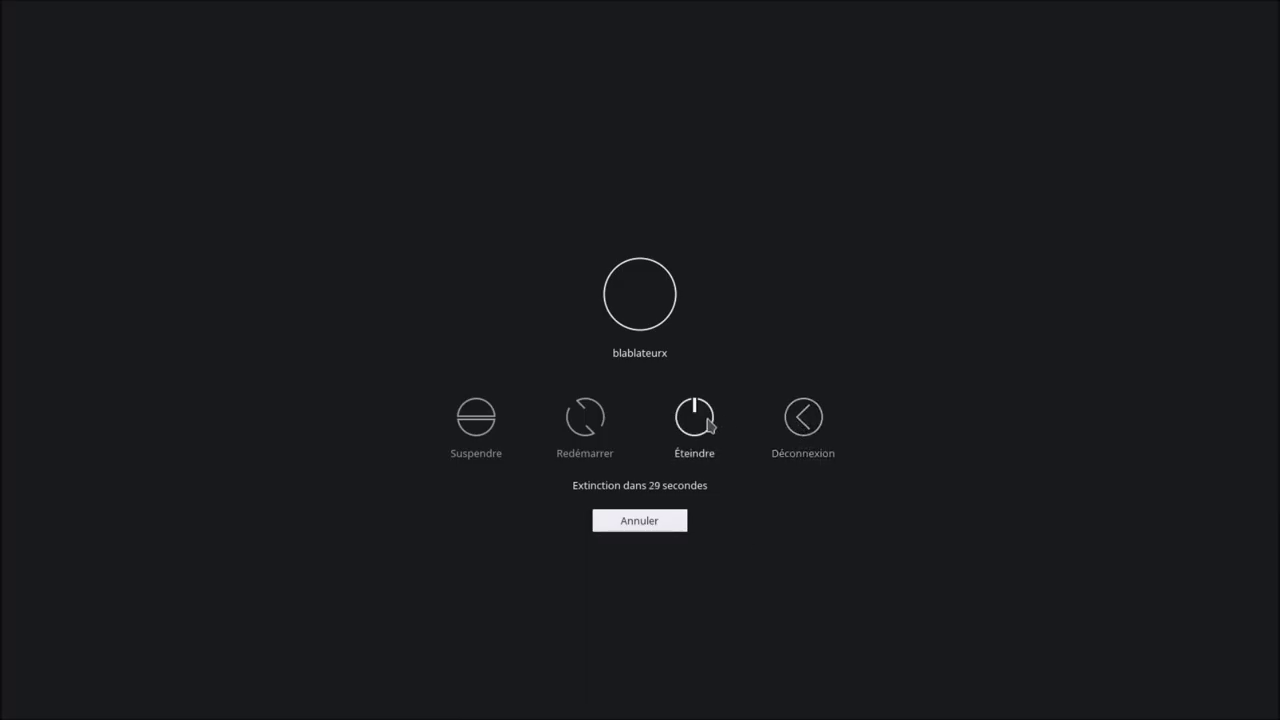
left_click(692, 422)
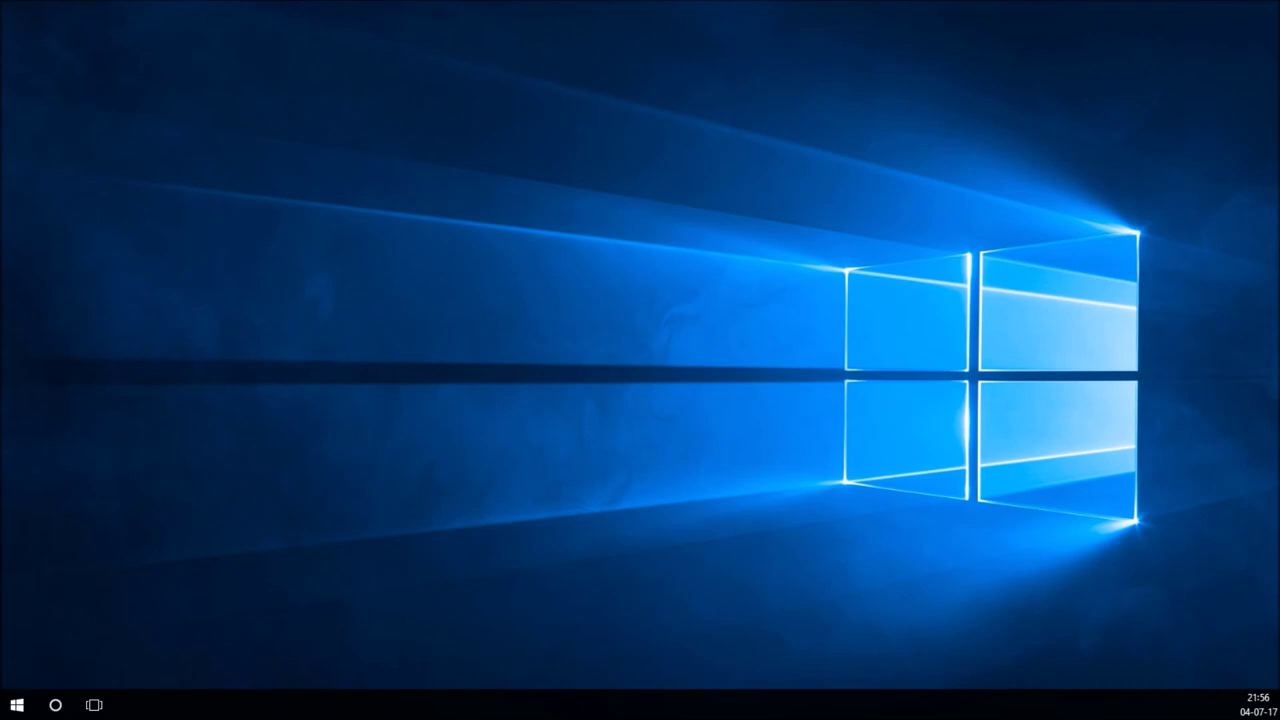
Step: On Bureau 1's VirtualBox manager, uncheck Activer l'accélération 3D in the Debian VM's Affichage settings
key("super+Tab")
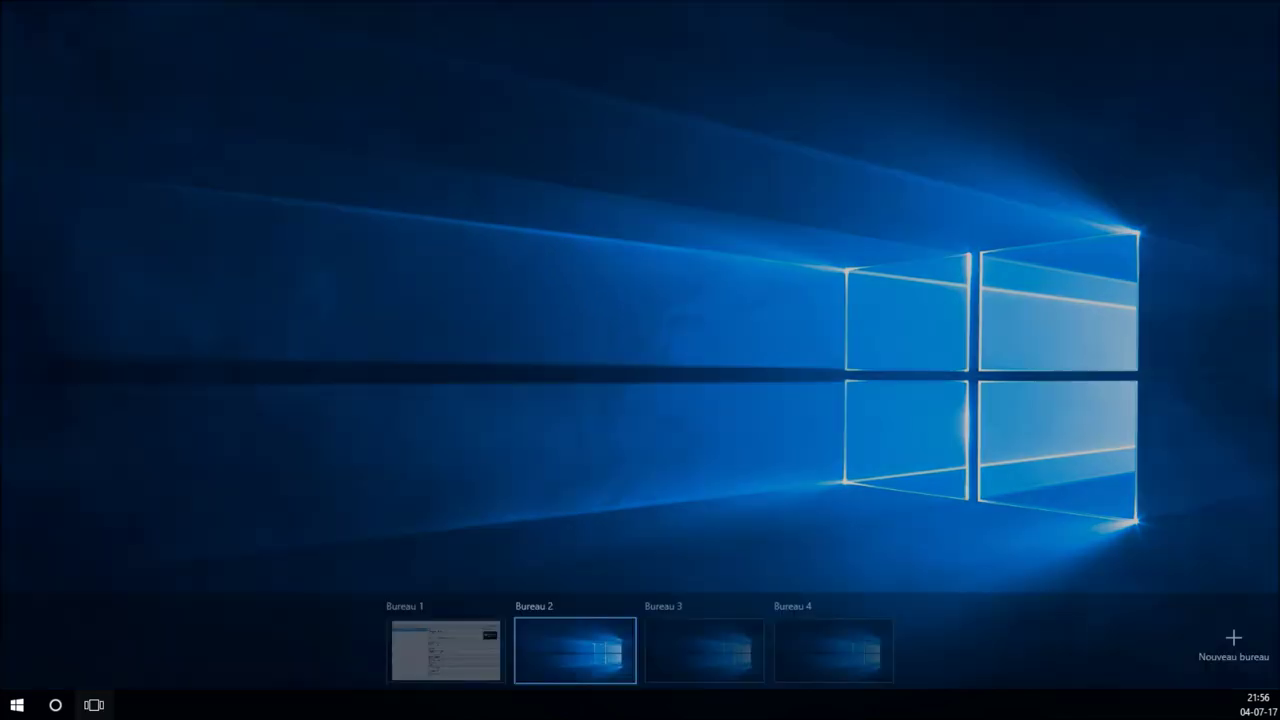
key("ctrl+super+Left")
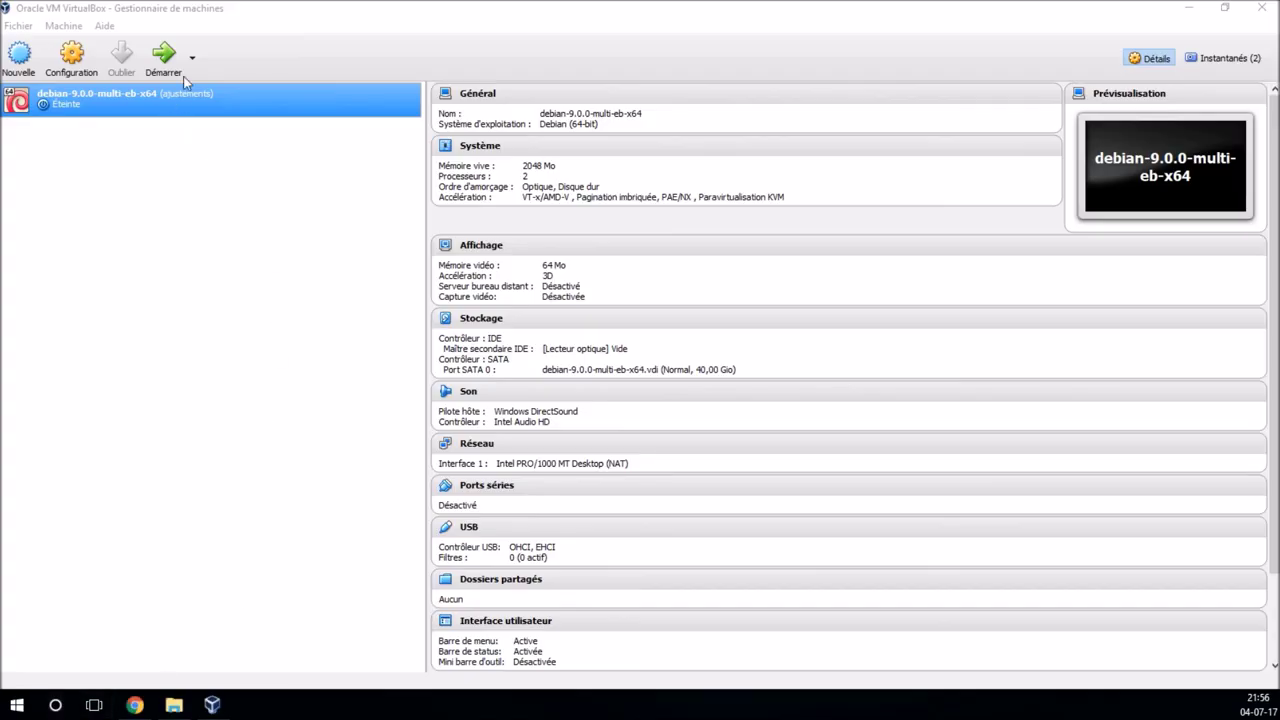
left_click(78, 50)
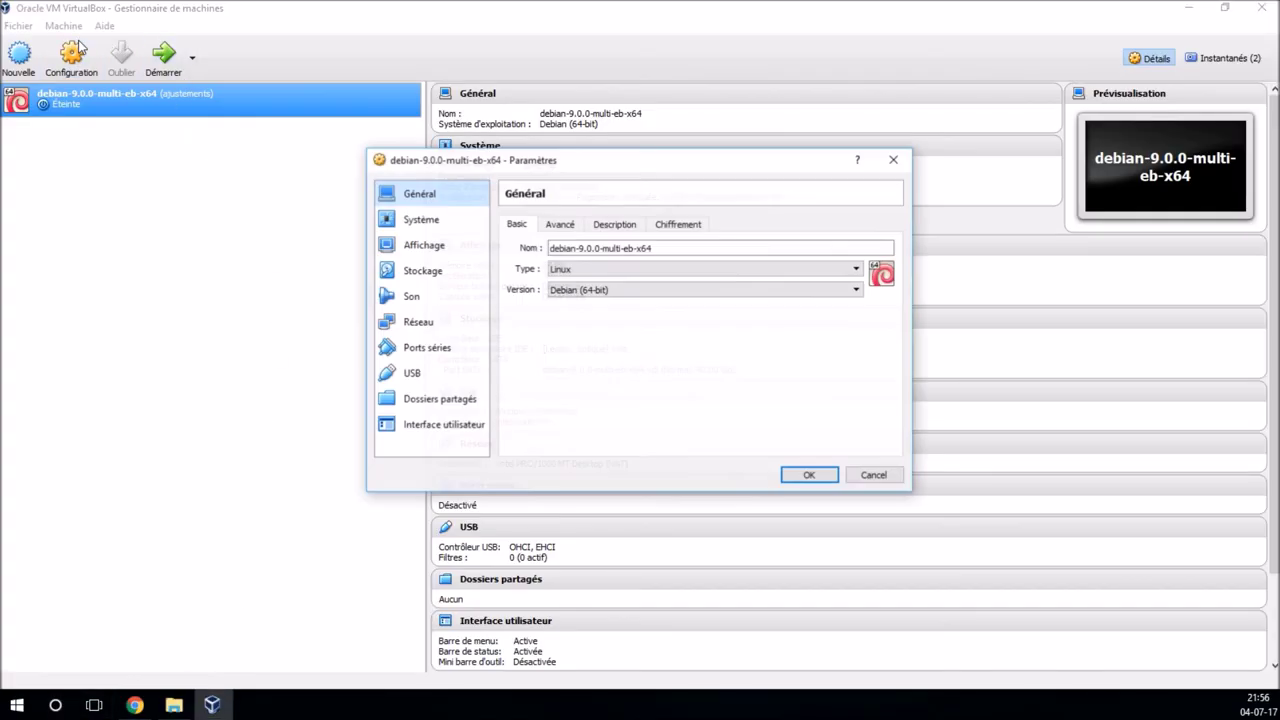
left_click(424, 245)
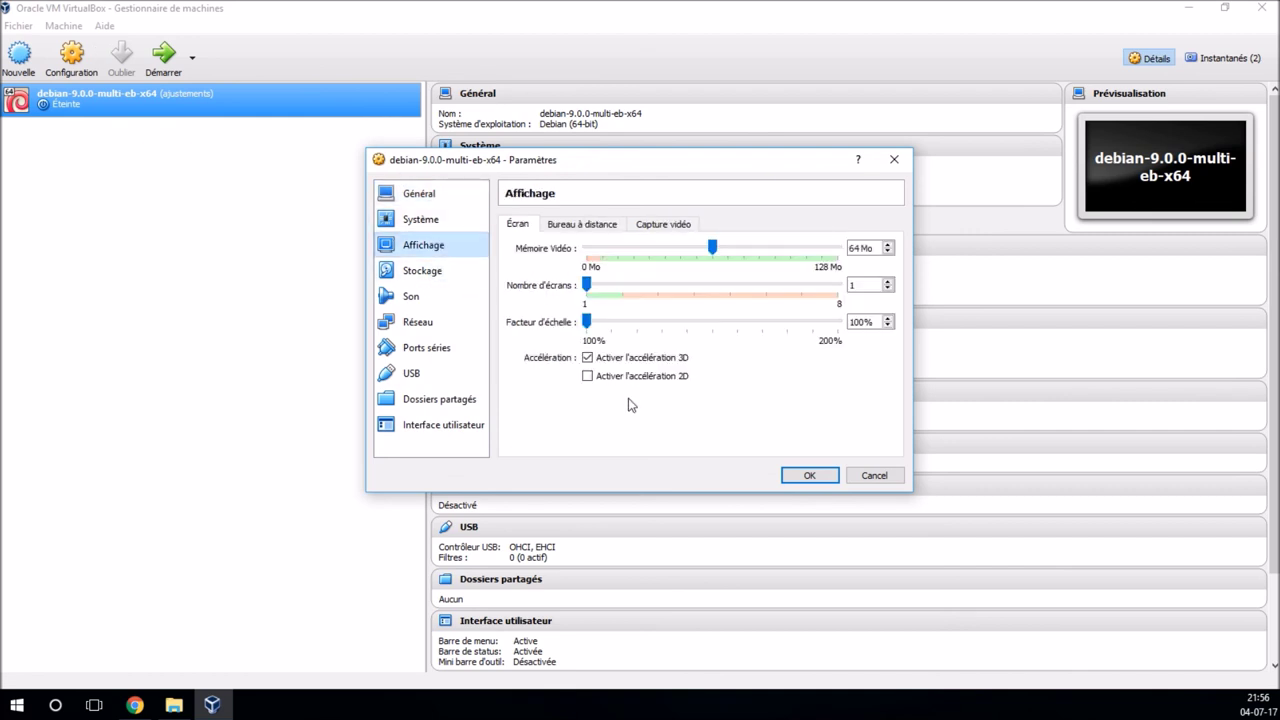
left_click(621, 362)
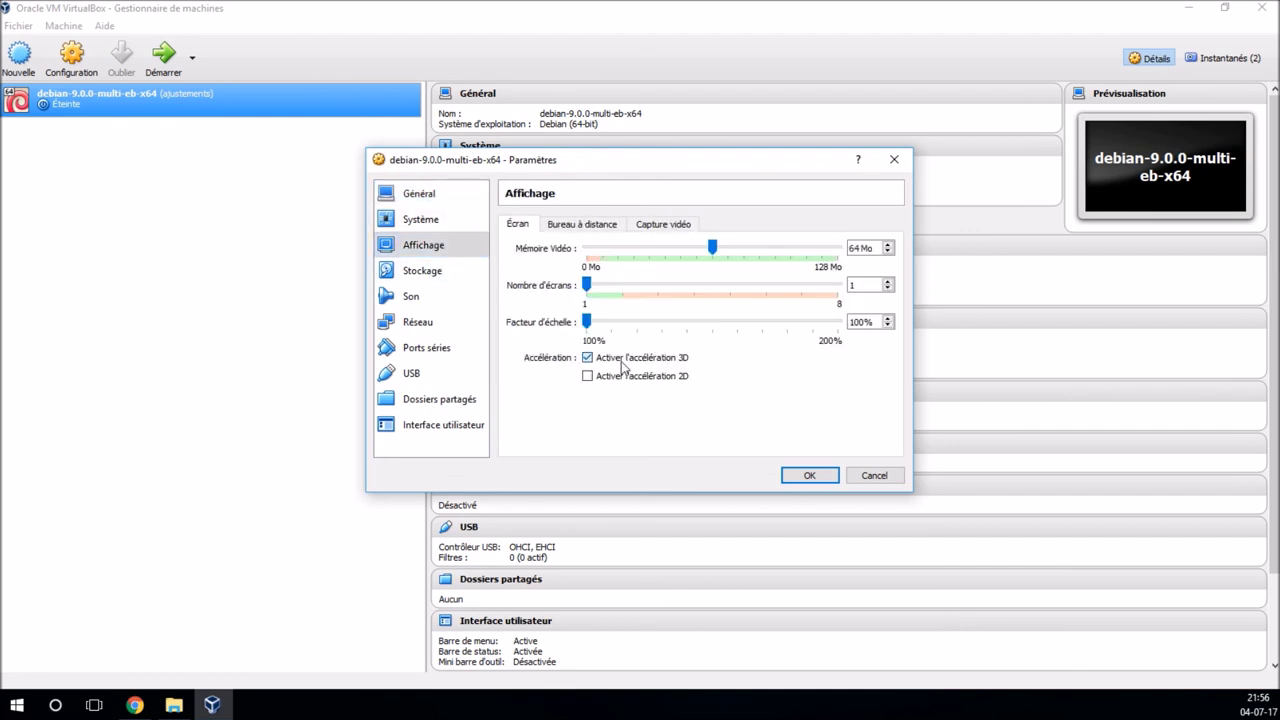
left_click(820, 477)
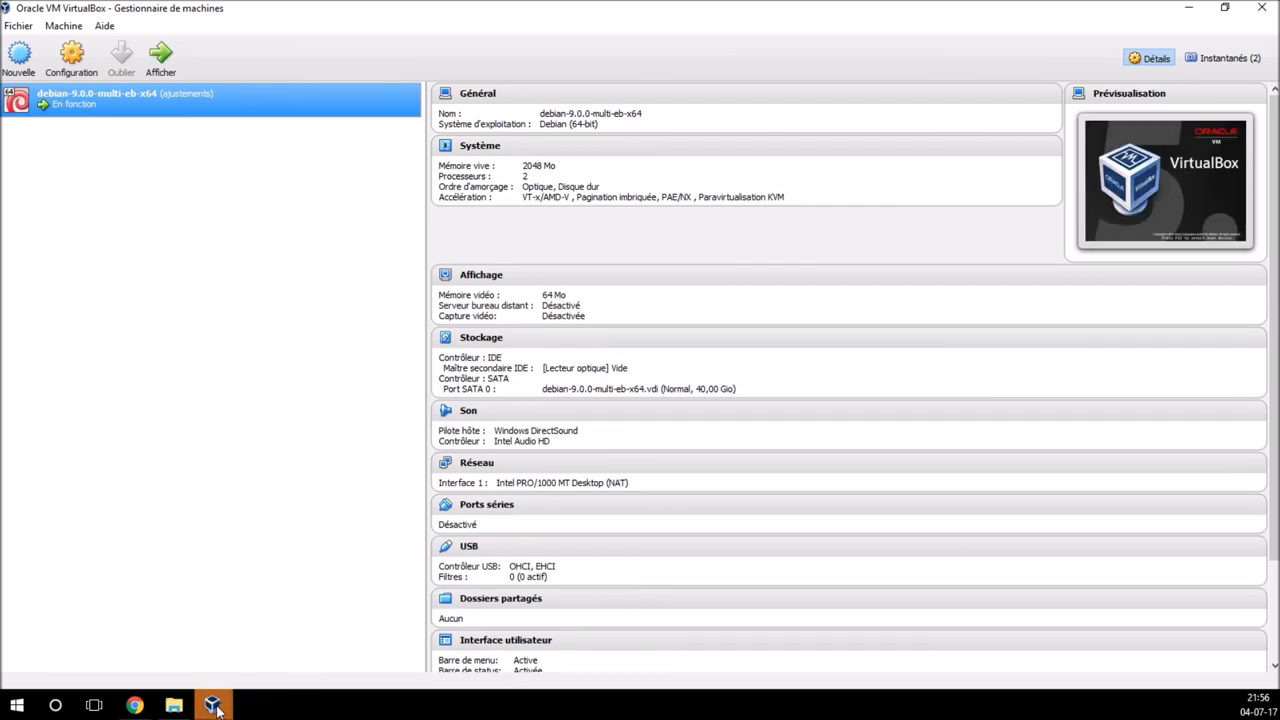
Step: Bring the VM window forward and boot the default Debian GNU/Linux GRUB entry
mouse_move(211, 705)
left_click(253, 660)
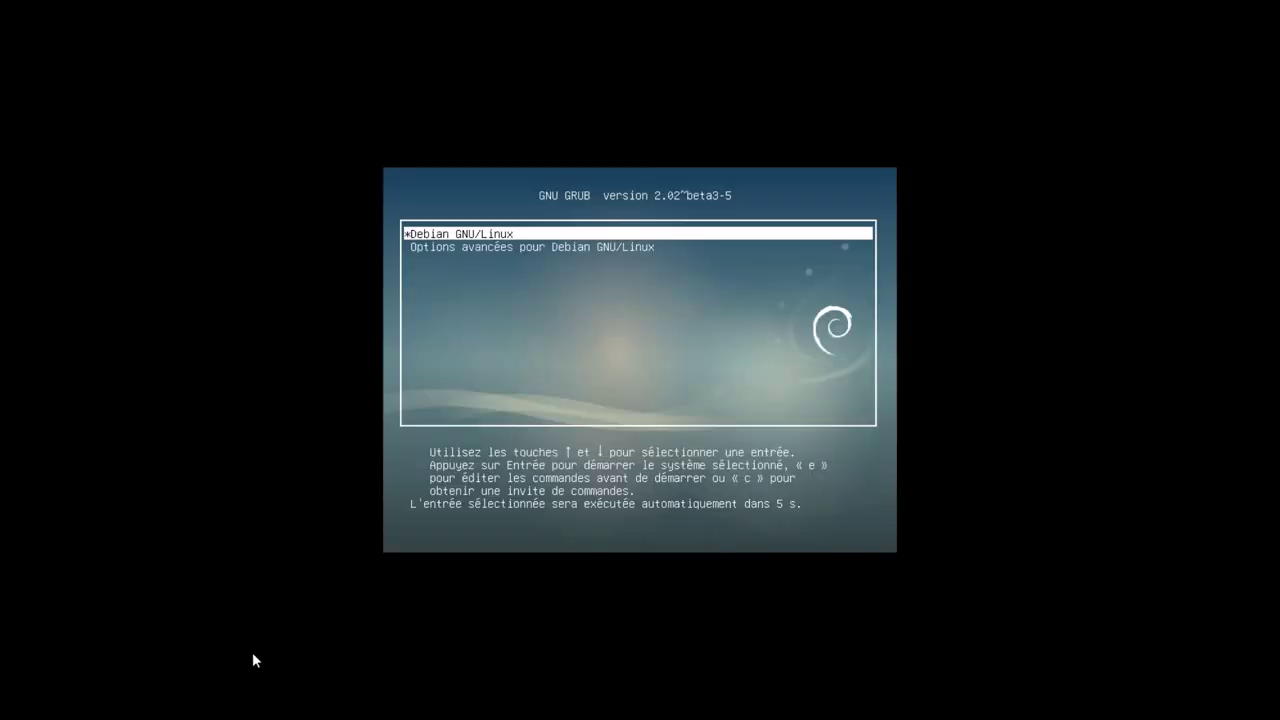
key("Return")
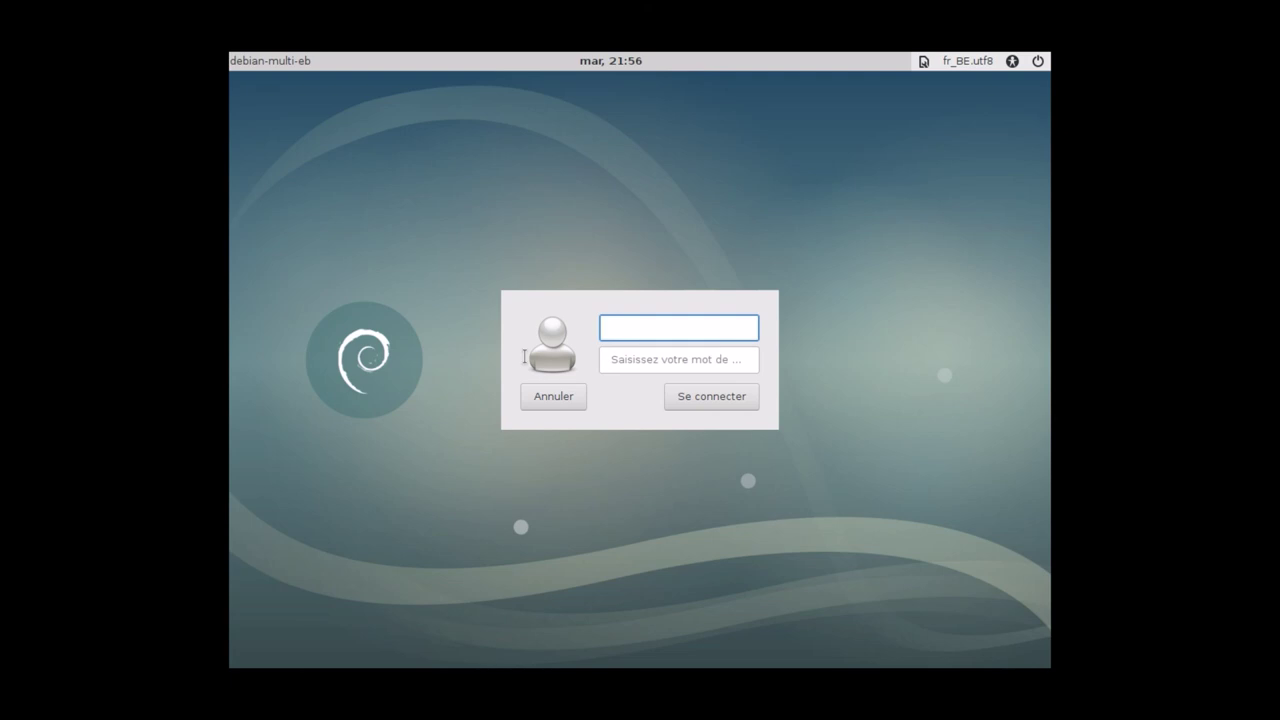
Step: Enter the username and password, keep Plasma as the session, and log in with Se connecter
type("bblx")
left_click(610, 362)
type("***")
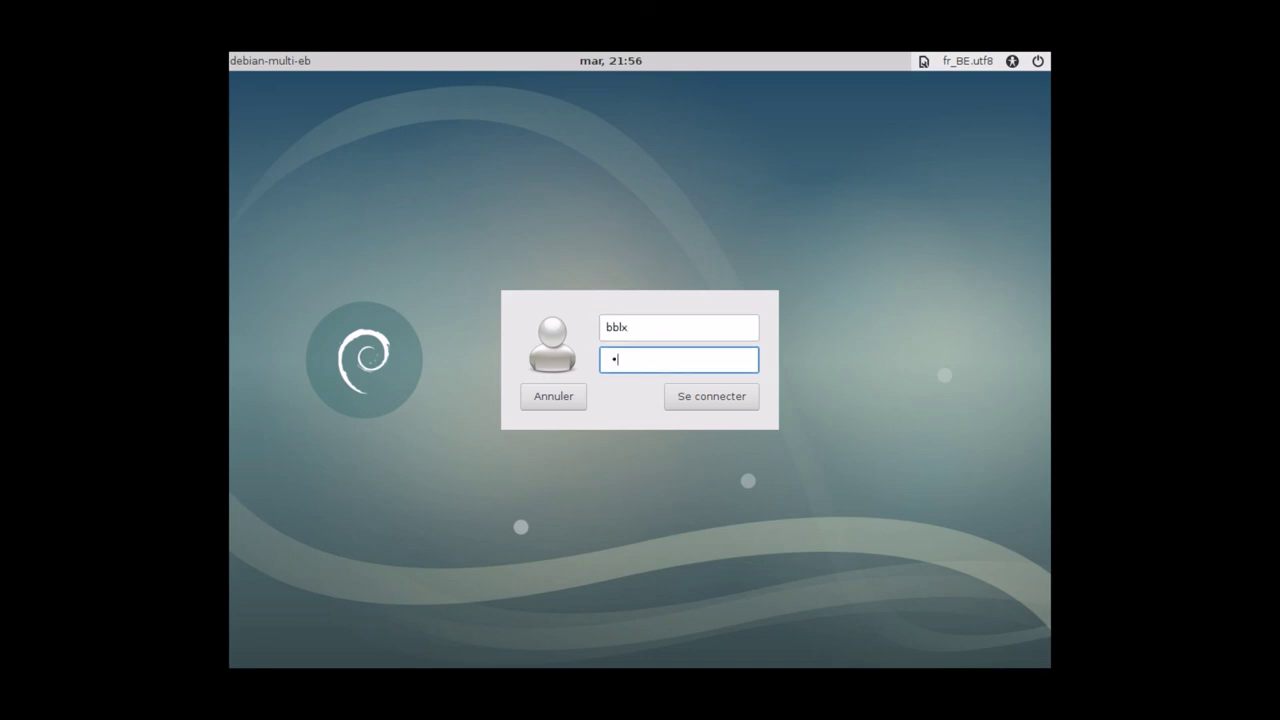
type("***")
left_click(923, 61)
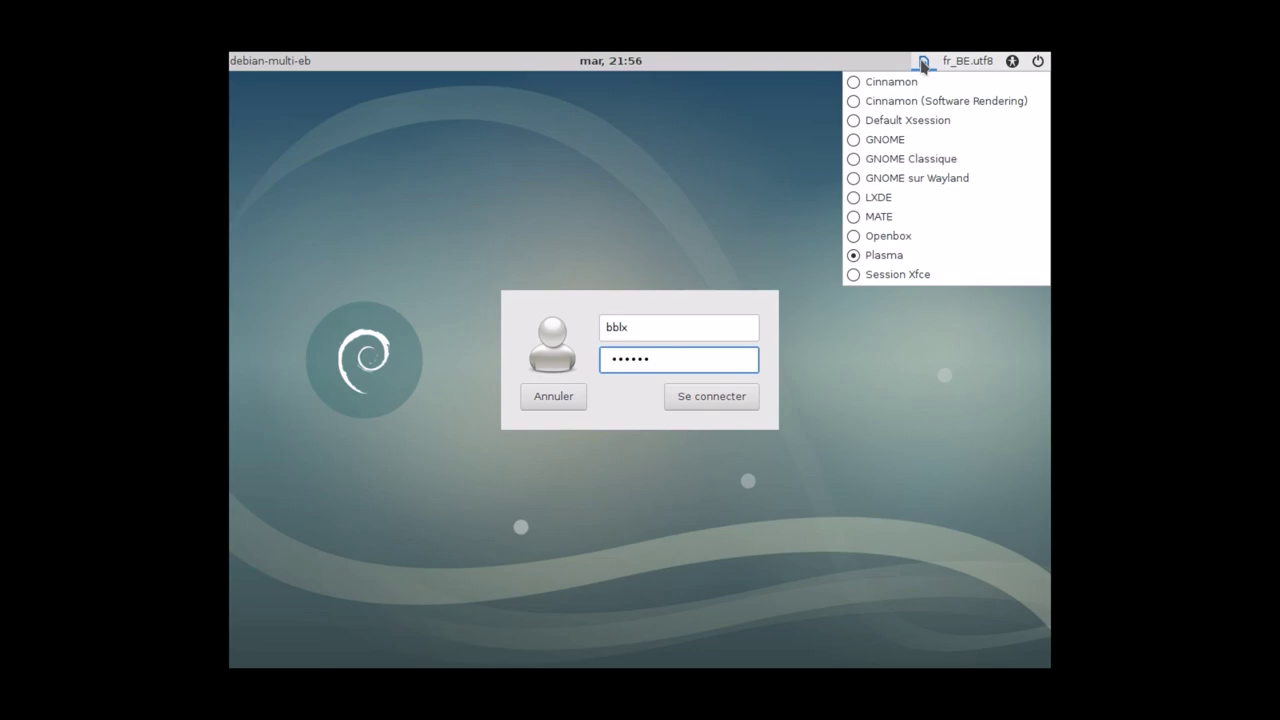
left_click(923, 61)
left_click(737, 397)
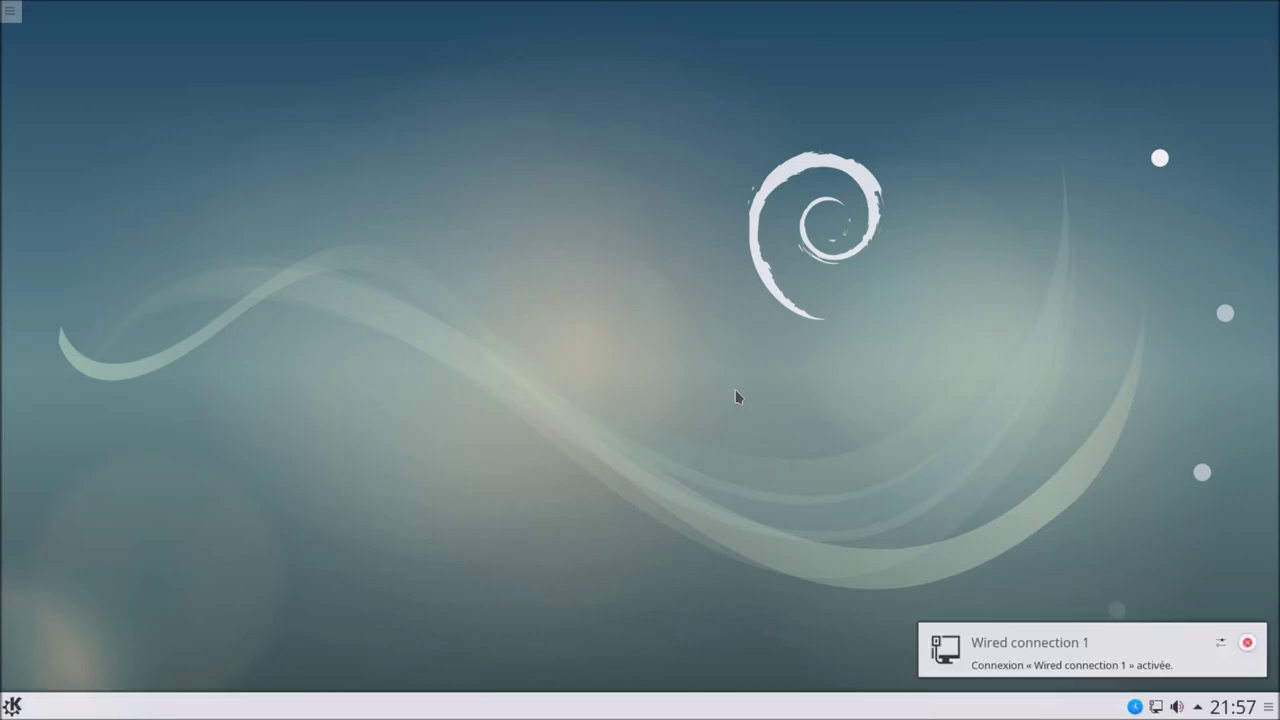
Step: Browse Kickoff's Applications > Internet list, then open and dismiss the desktop context menu
left_click(13, 706)
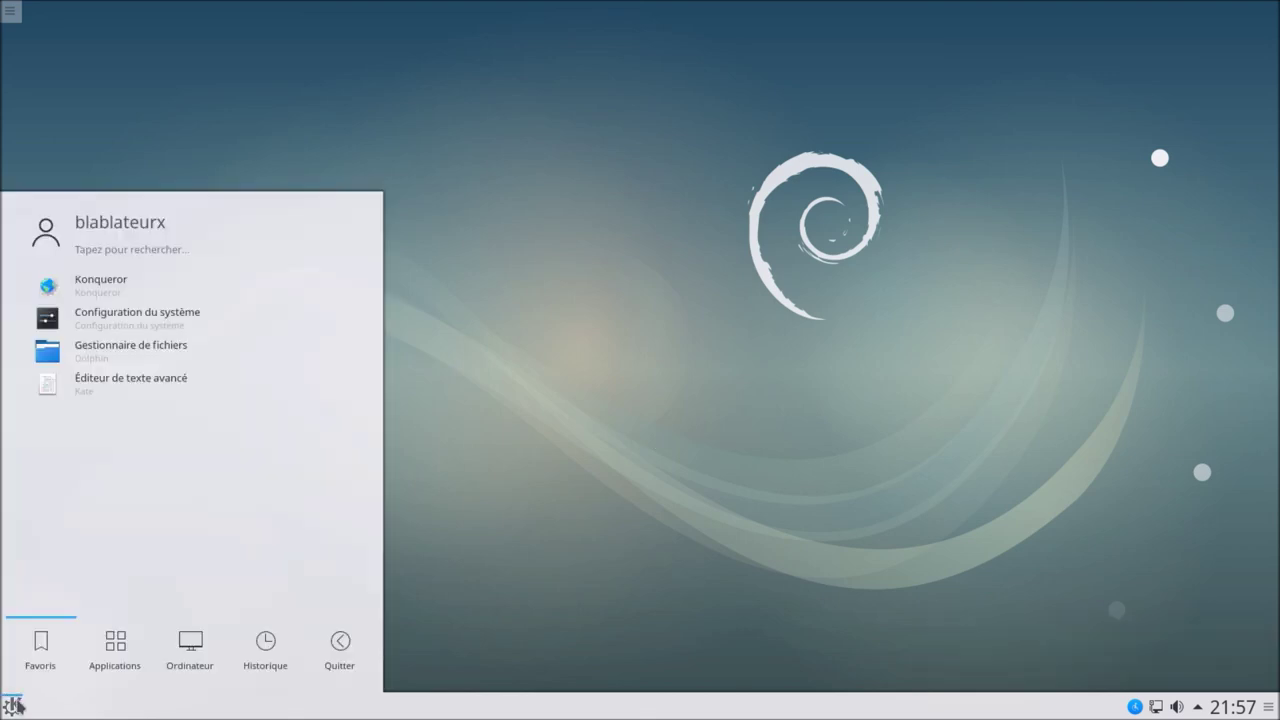
left_click(113, 648)
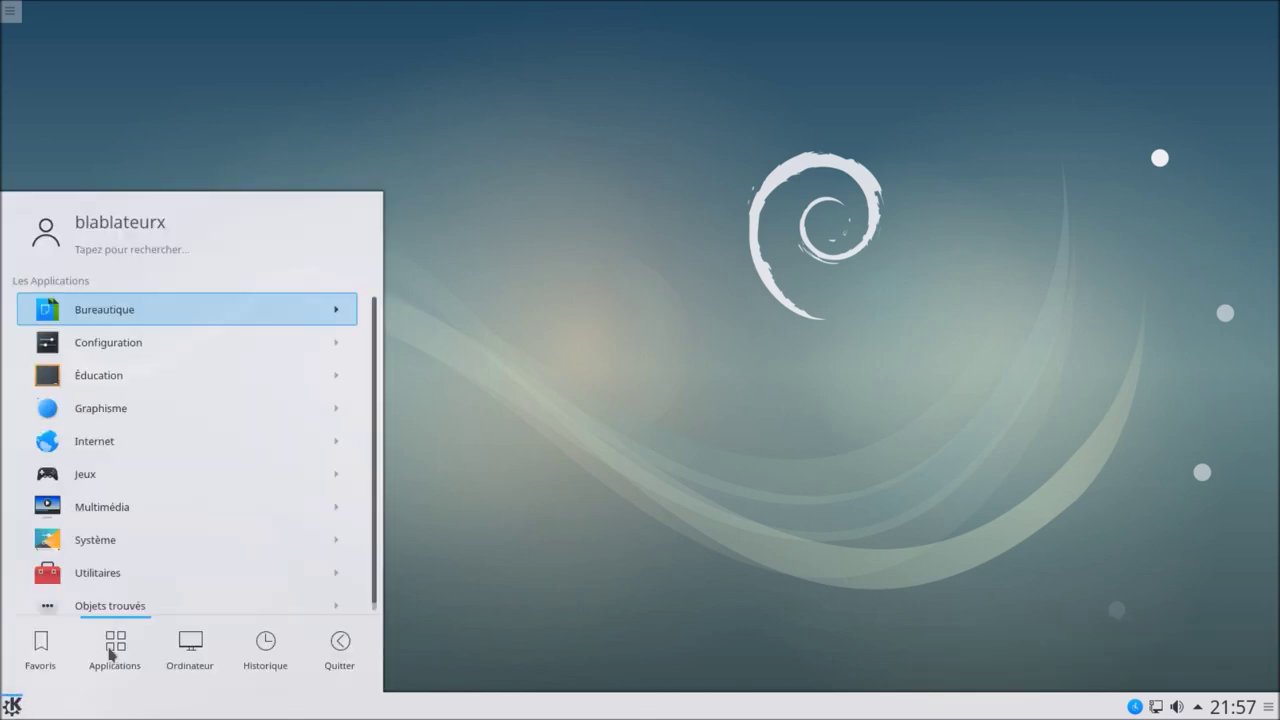
left_click(126, 436)
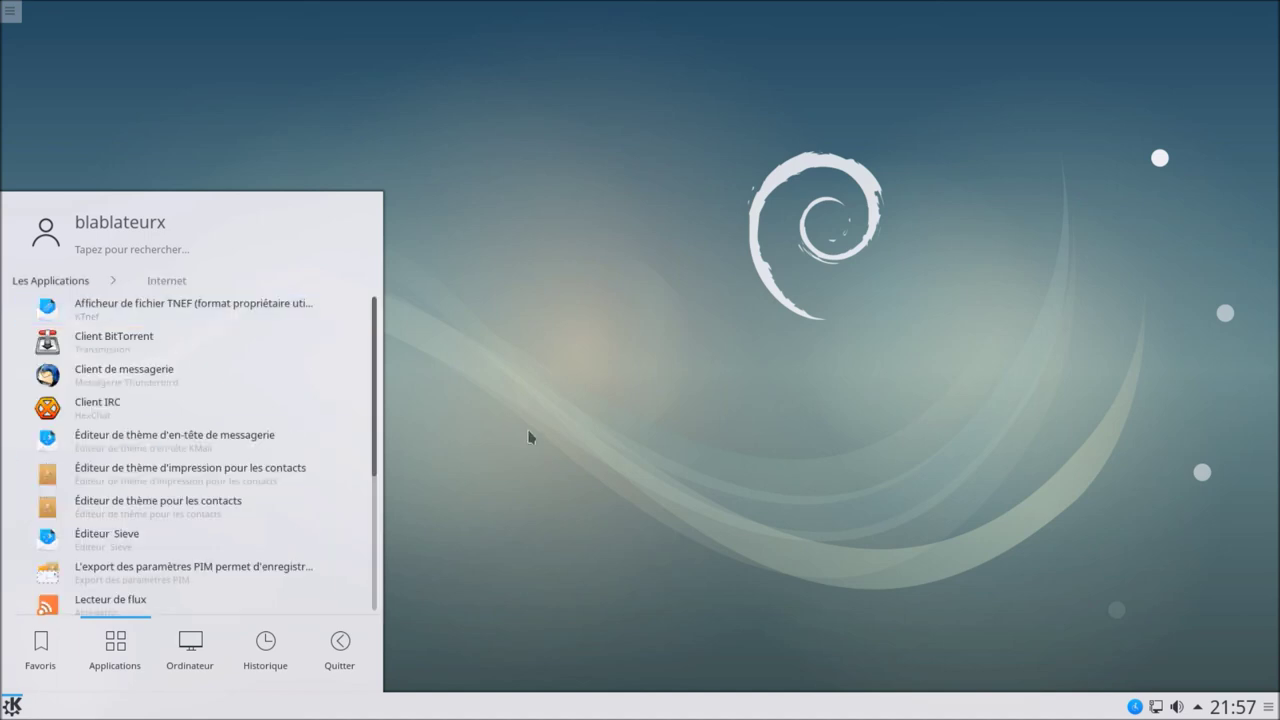
left_click(530, 438)
right_click(513, 293)
left_click(389, 303)
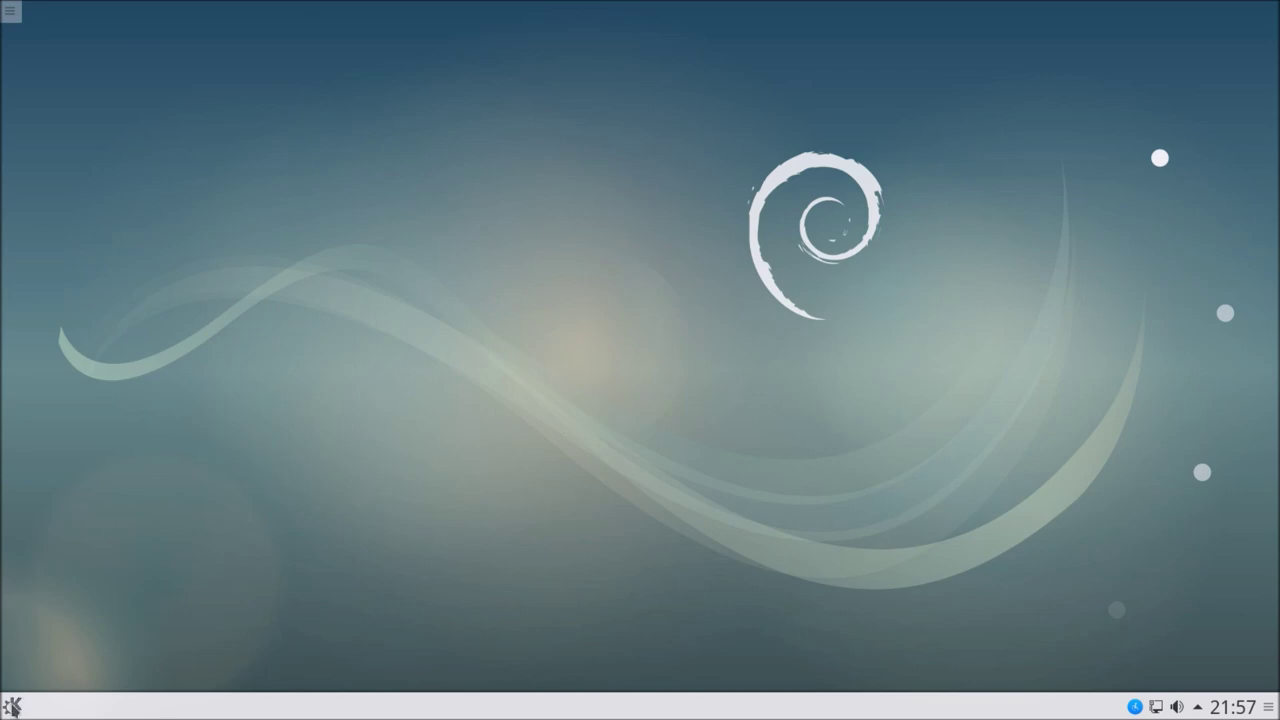
Step: Log out of Plasma via Kickoff's Quitter > Déconnexion and confirm
left_click(12, 706)
left_click(310, 648)
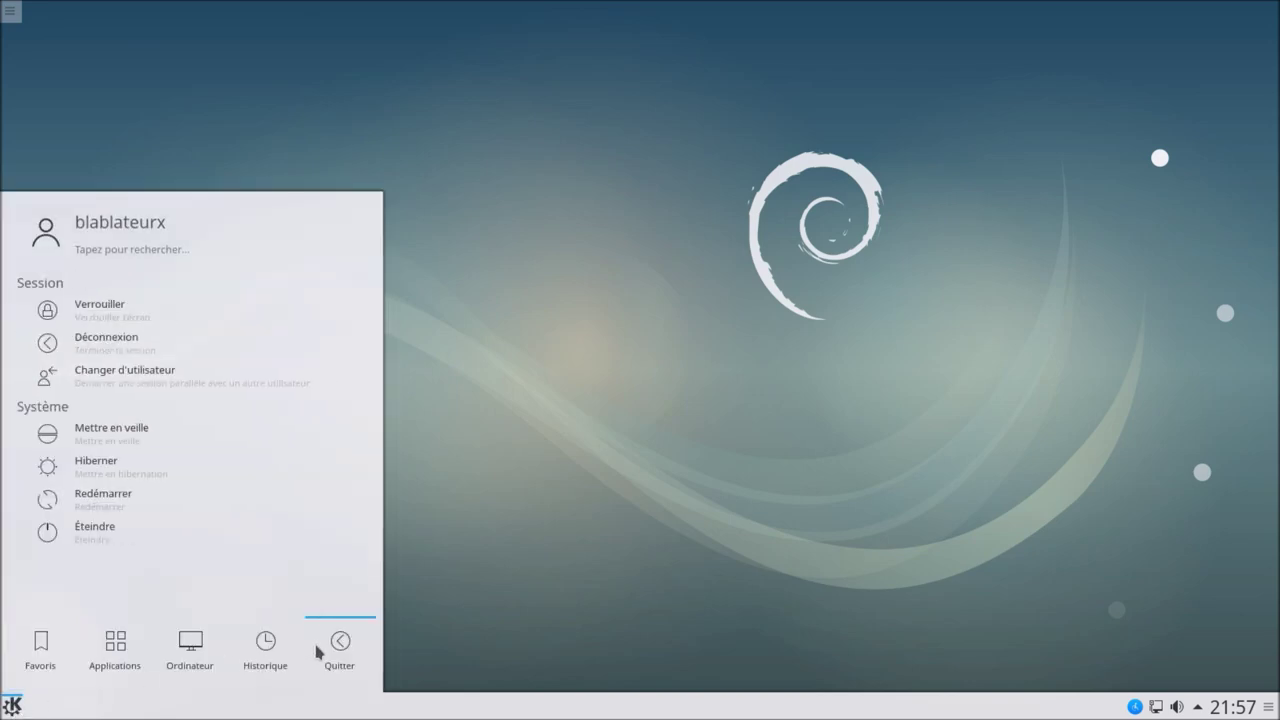
left_click(305, 346)
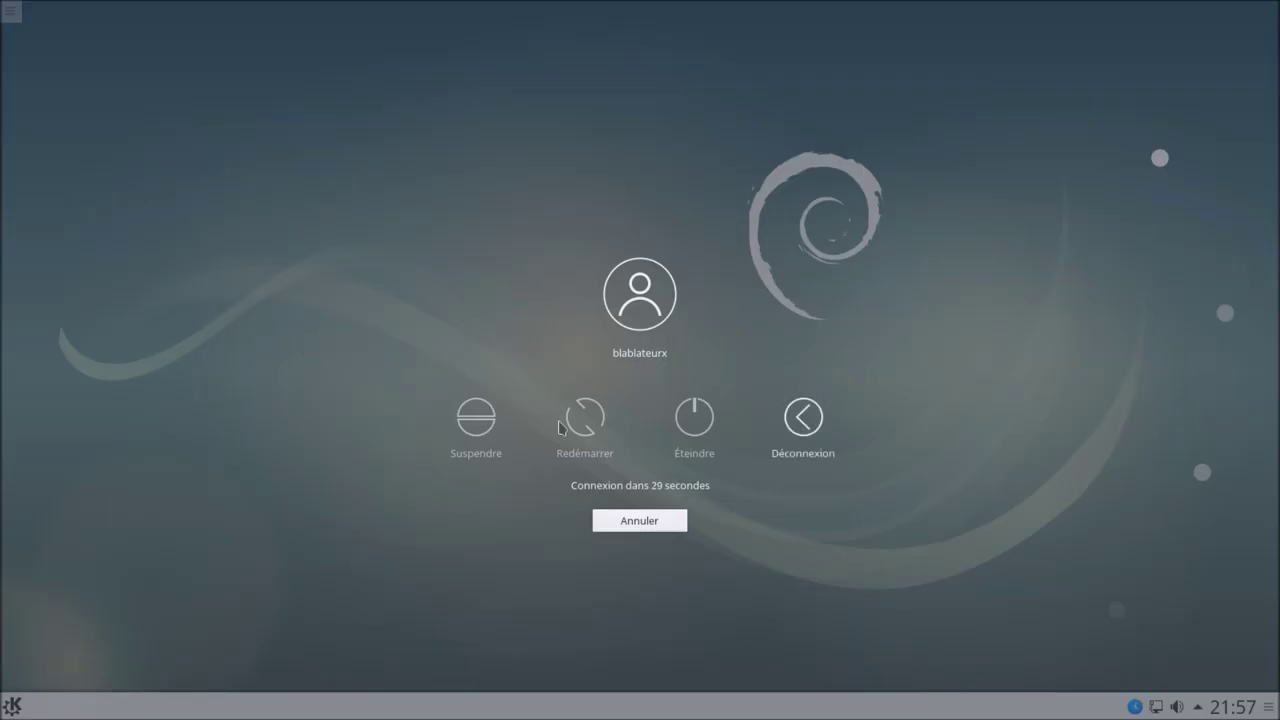
left_click(802, 416)
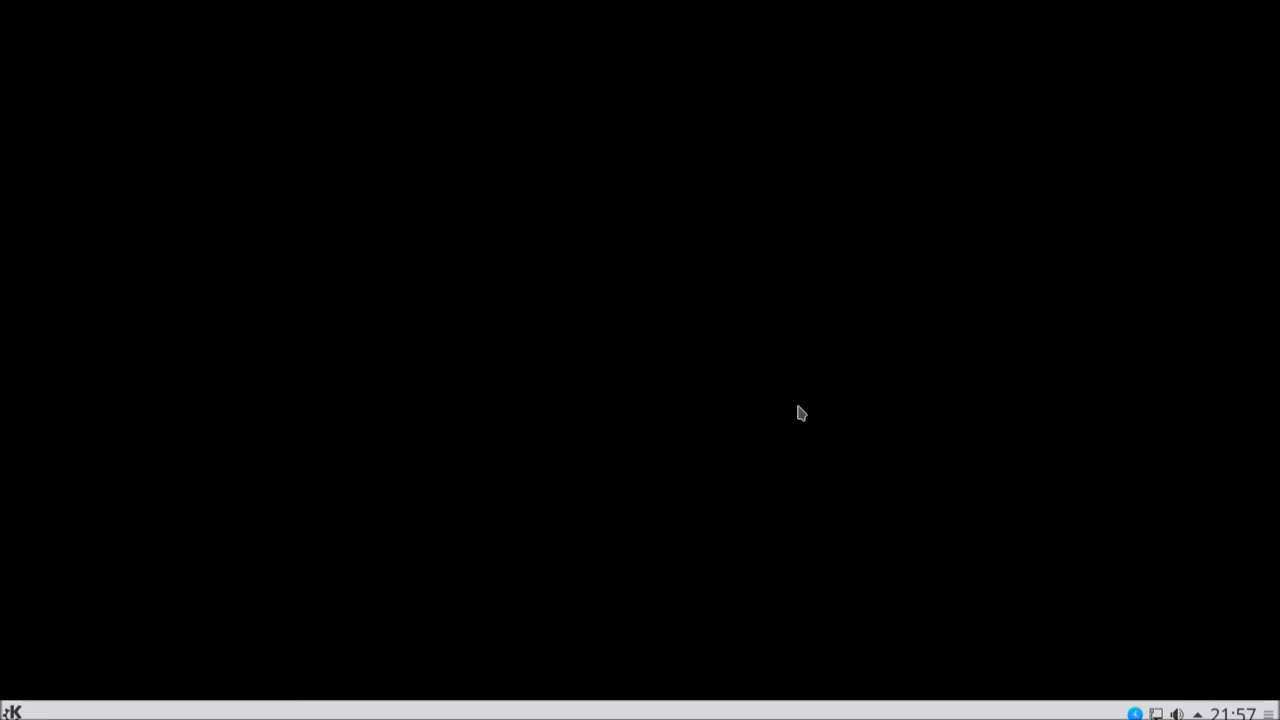